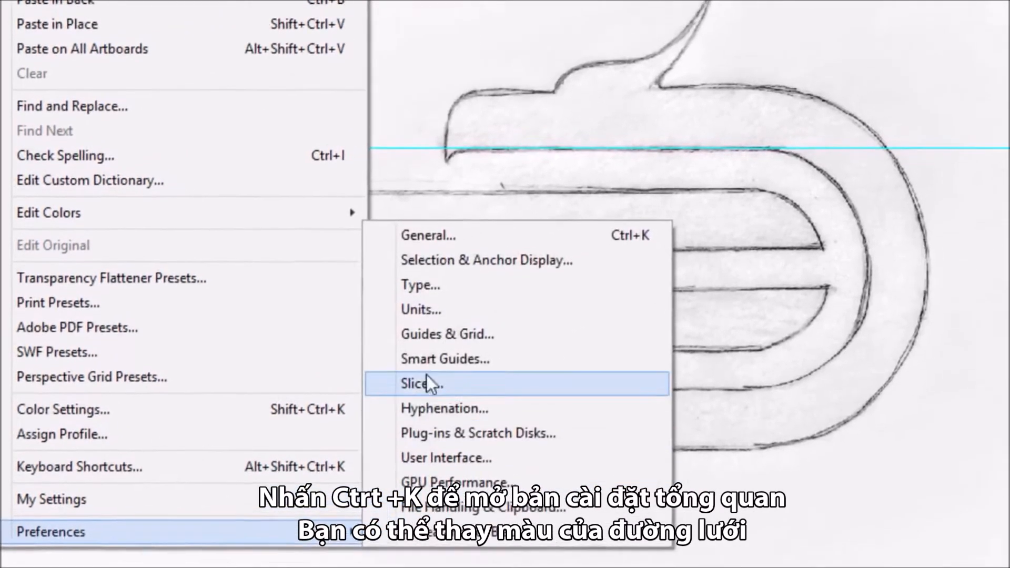
# Step: Set the guide colour to red in the Guides & Grid preferences
pyautogui.click(437, 334)
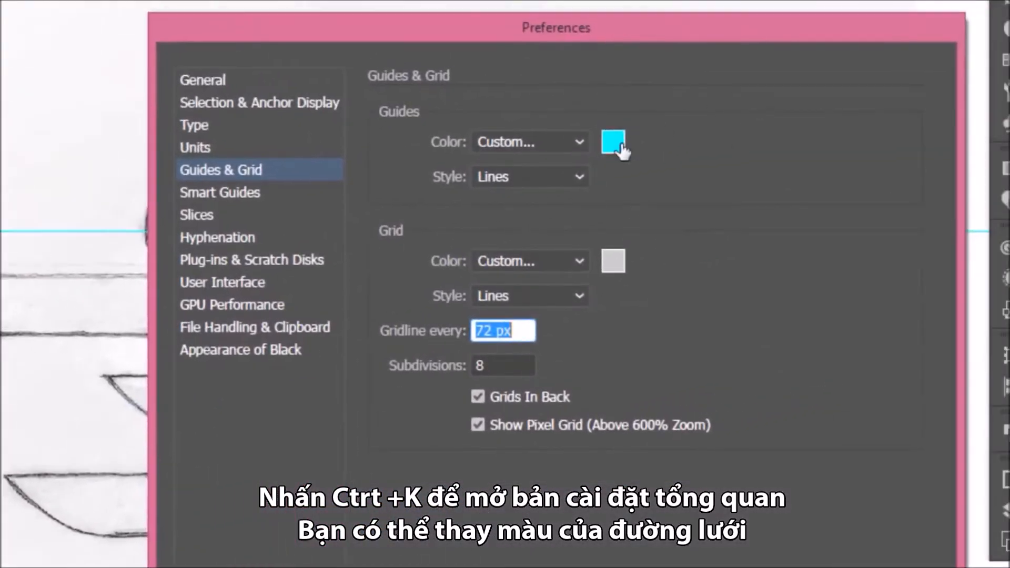
pyautogui.click(615, 145)
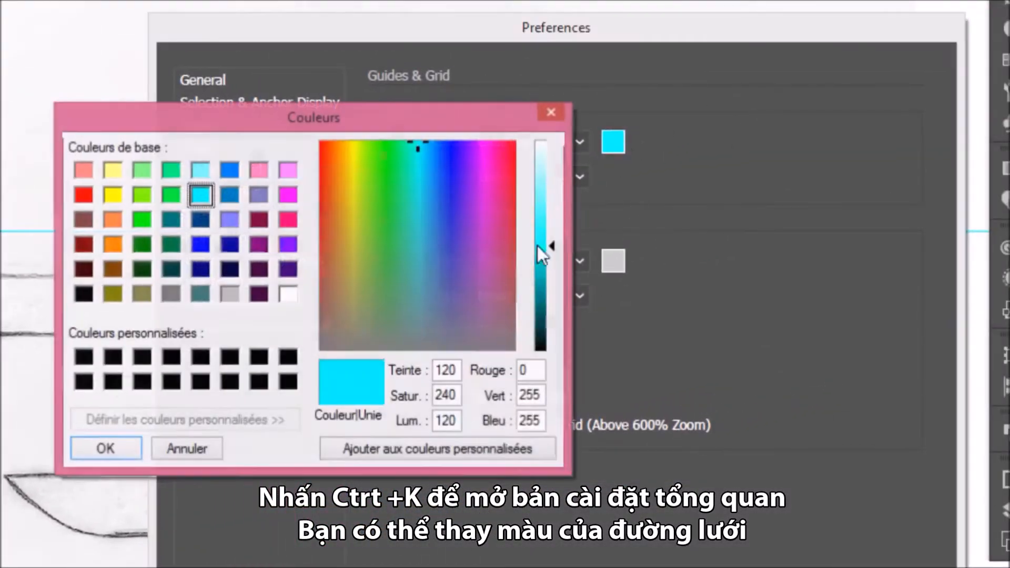
pyautogui.click(84, 195)
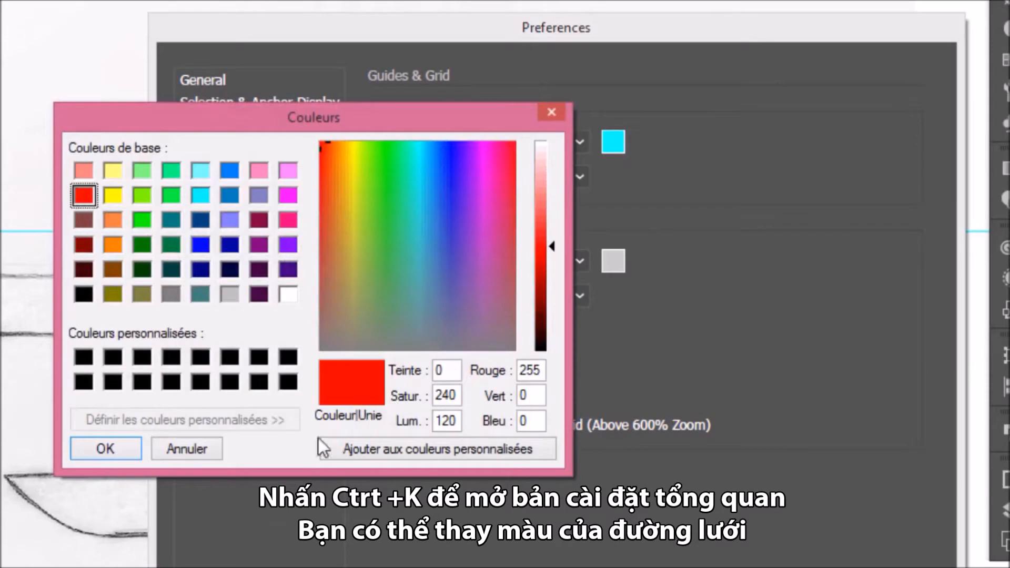
pyautogui.click(130, 449)
pyautogui.click(823, 551)
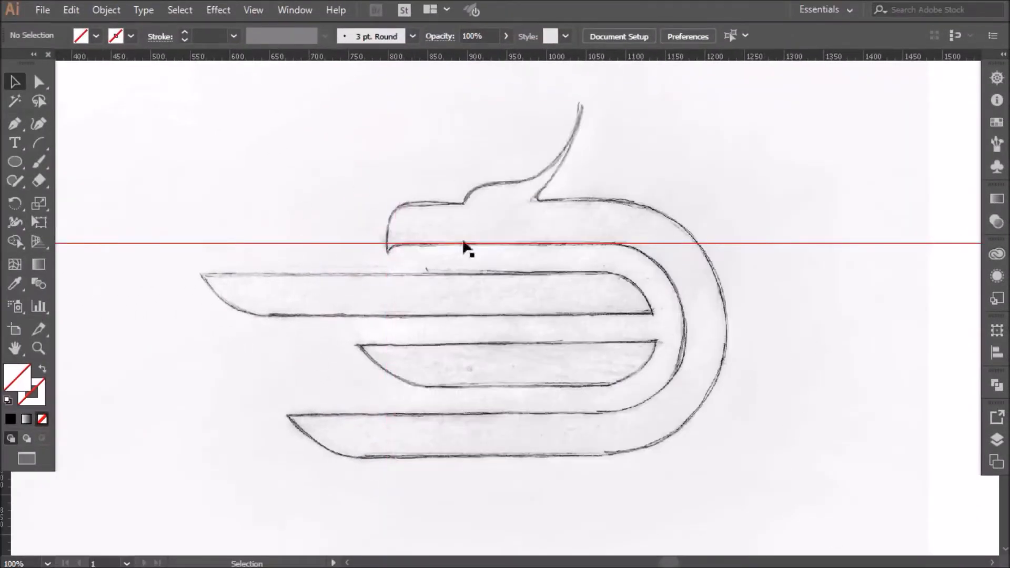
# Step: Add two horizontal guides along the top and bottom edges of the sketch's upper wing feather
pyautogui.moveTo(483, 58); pyautogui.dragTo(526, 274)
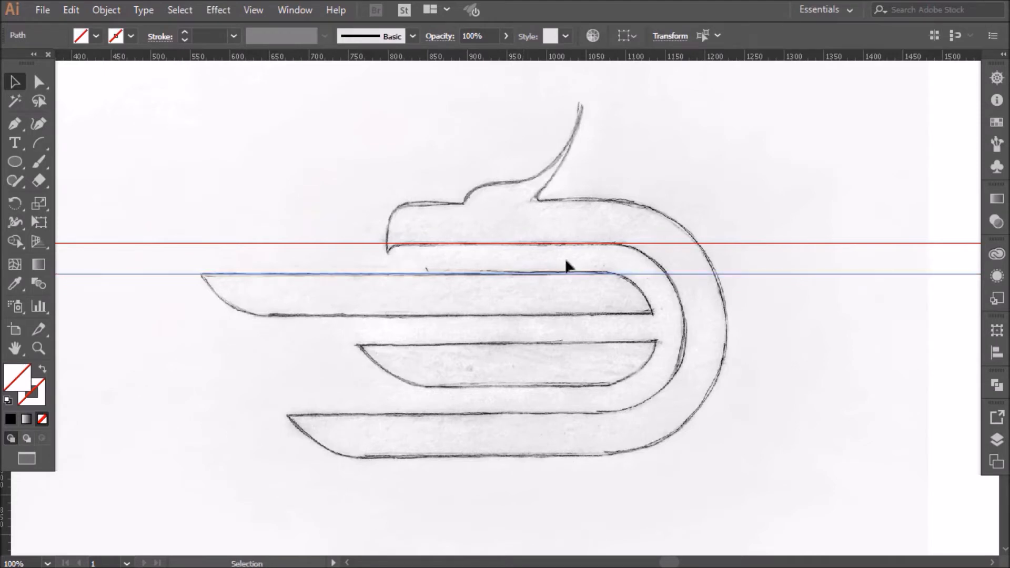
pyautogui.click(356, 176)
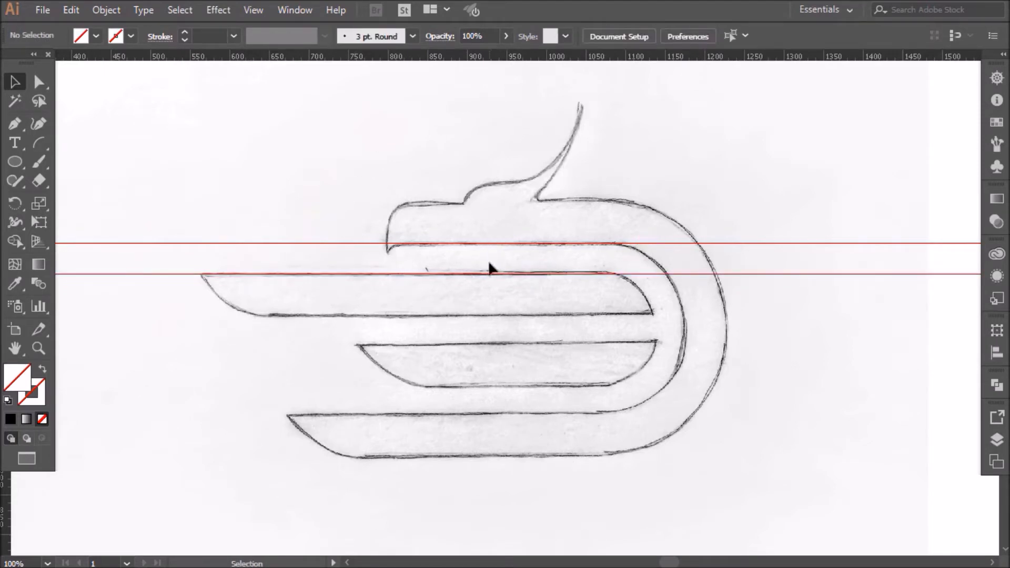
pyautogui.moveTo(477, 55); pyautogui.dragTo(506, 313)
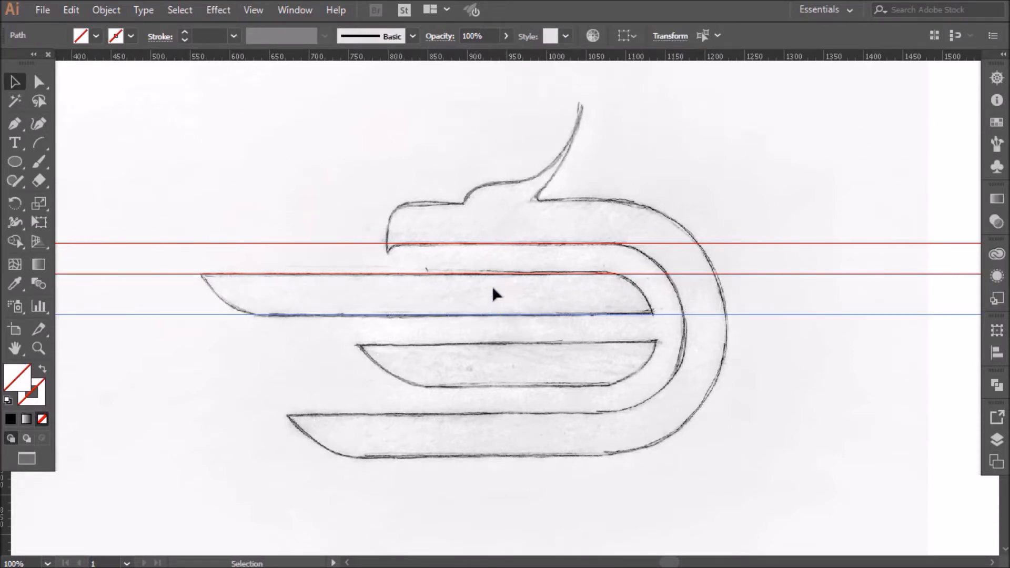
pyautogui.click(698, 188)
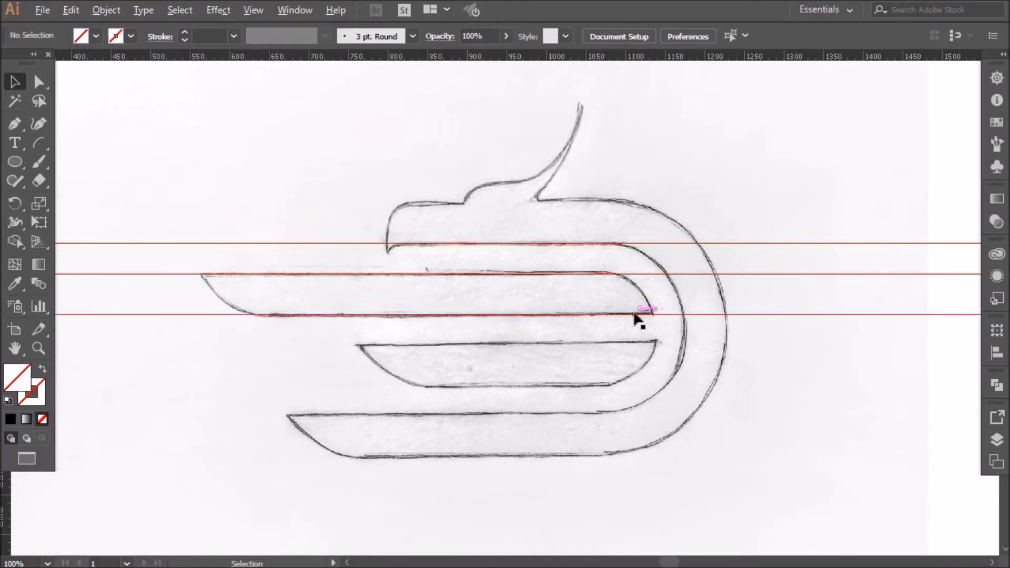
# Step: Draw two narrow black rectangles without stroke, one spanning the gap between the first two guides and one spanning the upper feather
pyautogui.scroll(2, 638, 320)
pyautogui.scroll(-1, 638, 320)
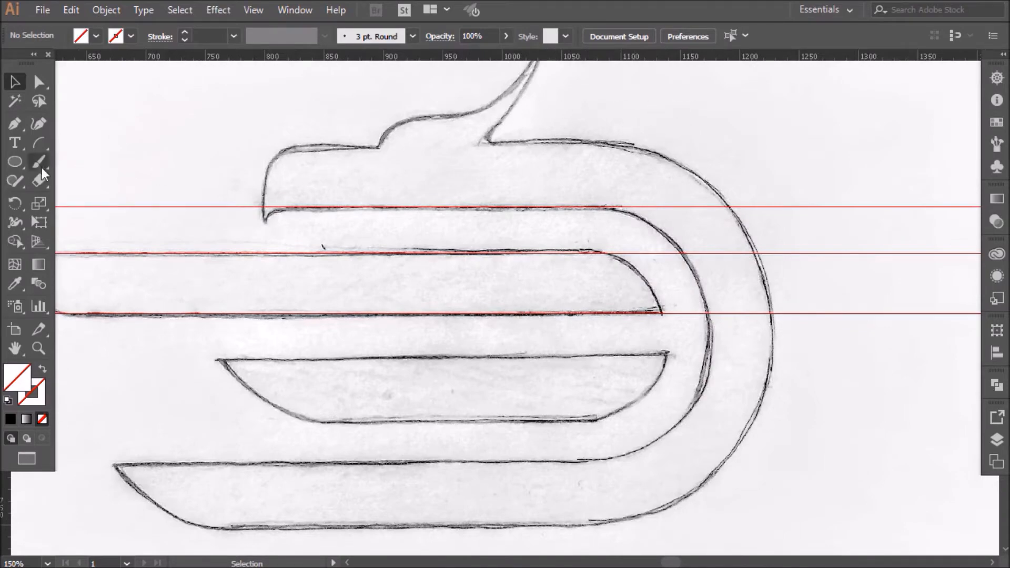
pyautogui.click(14, 162)
pyautogui.press('m')
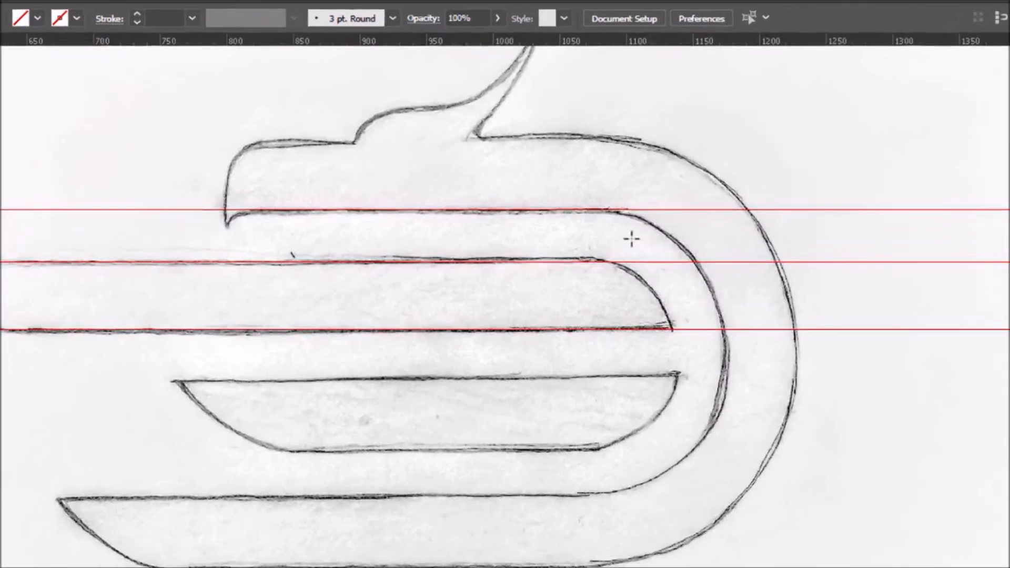
pyautogui.moveTo(569, 217); pyautogui.dragTo(594, 284)
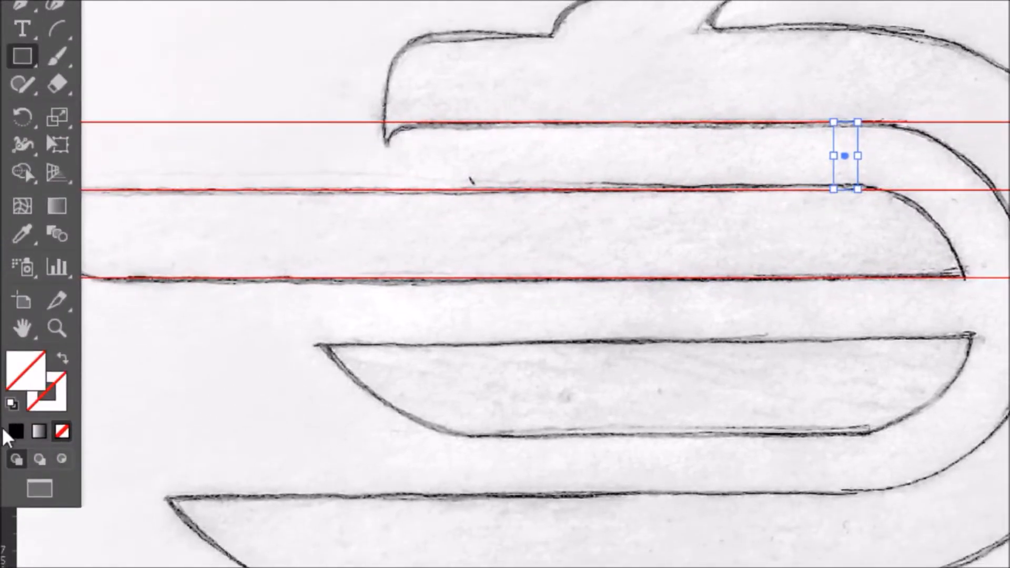
pyautogui.click(16, 432)
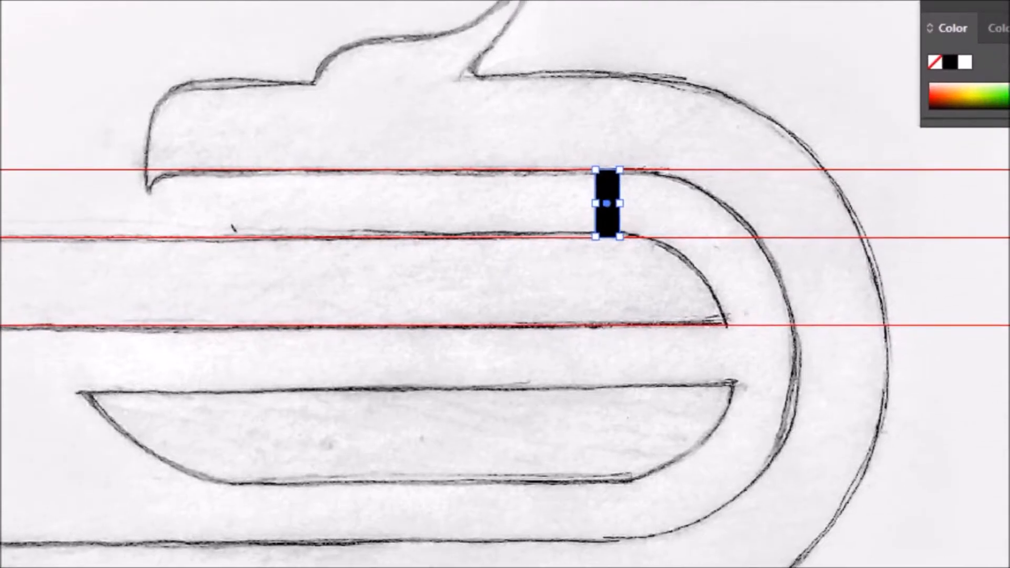
pyautogui.click(1007, 6)
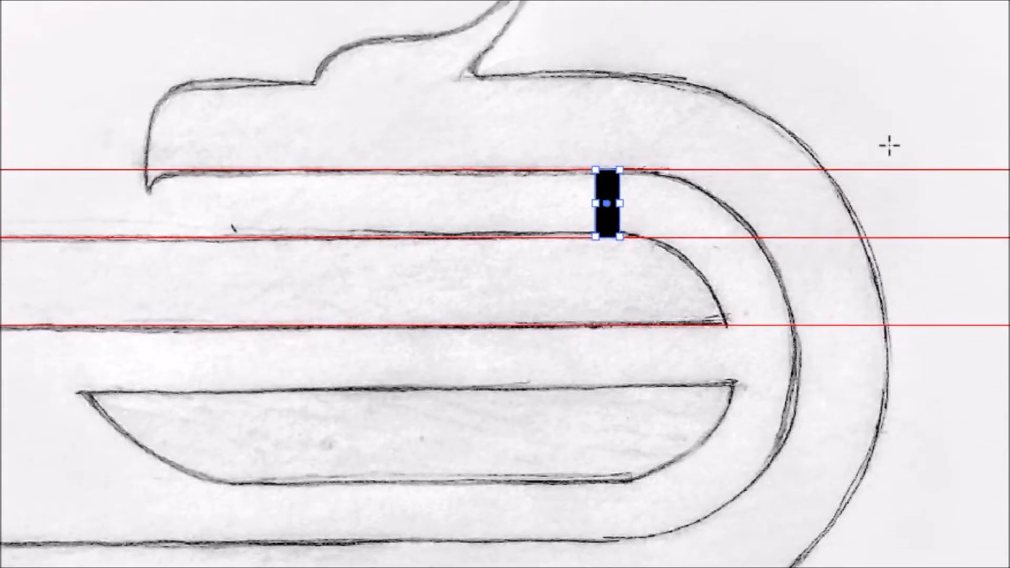
pyautogui.press('a')
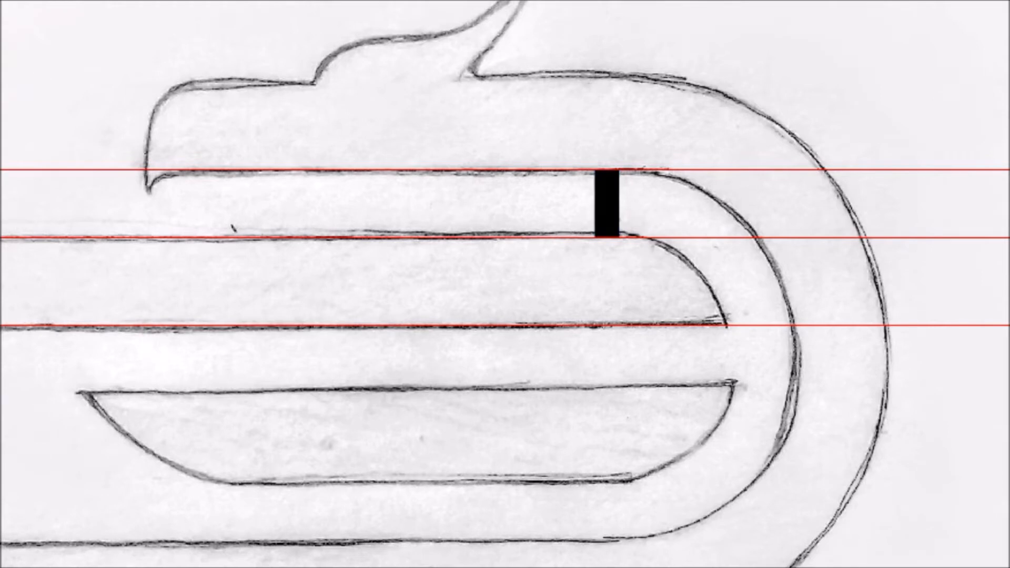
pyautogui.moveTo(641, 239); pyautogui.dragTo(662, 325)
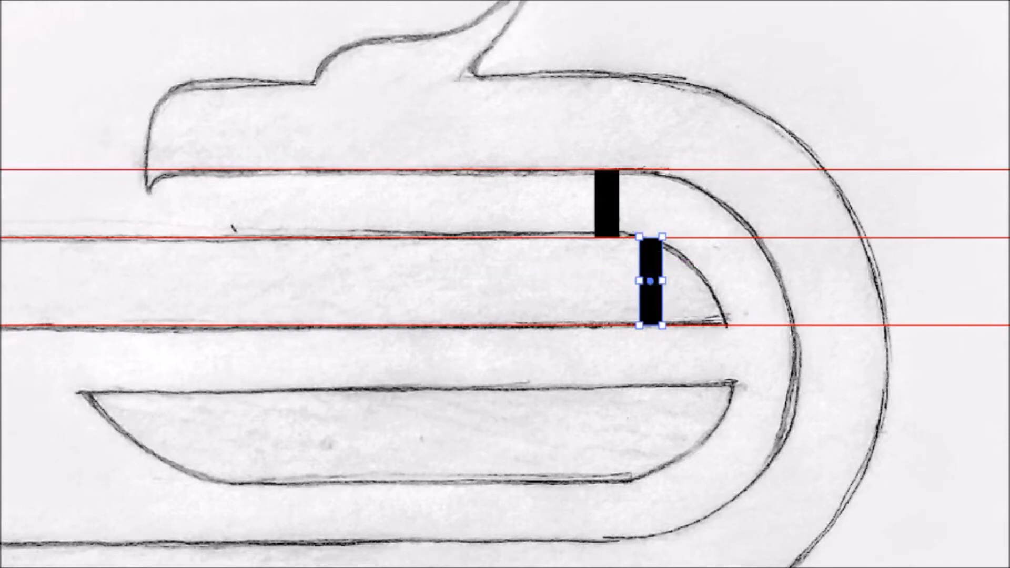
pyautogui.click(794, 80)
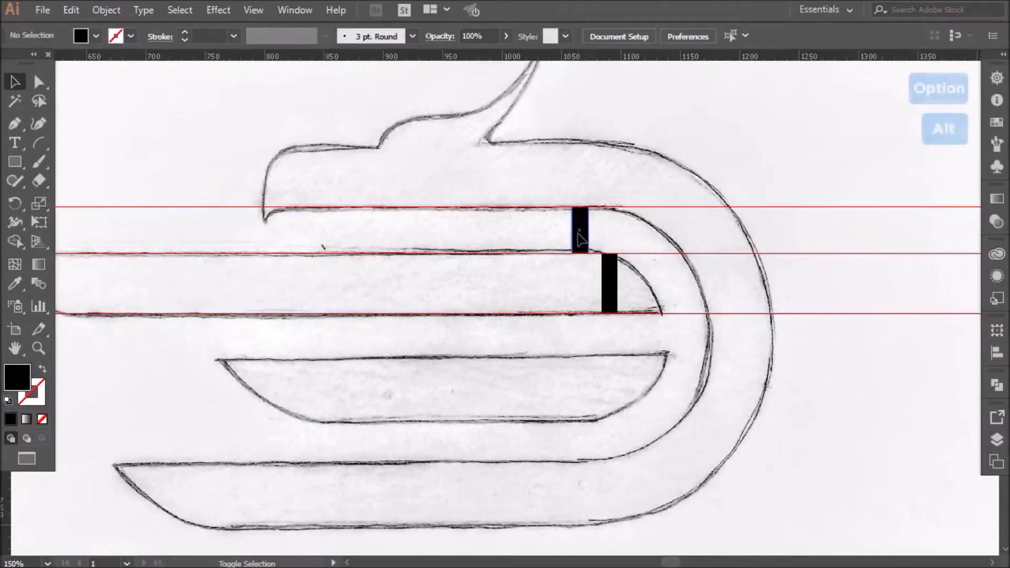
# Step: Duplicate both black rectangles directly below the third guide and add horizontal guides at the bottom edges of the copies
pyautogui.click(607, 210)
pyautogui.moveTo(605, 284); pyautogui.dragTo(623, 379)
pyautogui.click(668, 331)
pyautogui.moveTo(689, 317)
pyautogui.mouseDown()
pyautogui.moveTo(686, 187)
pyautogui.moveTo(674, 315)
pyautogui.mouseUp()
pyautogui.click(673, 330)
pyautogui.click(682, 316)
pyautogui.click(684, 319)
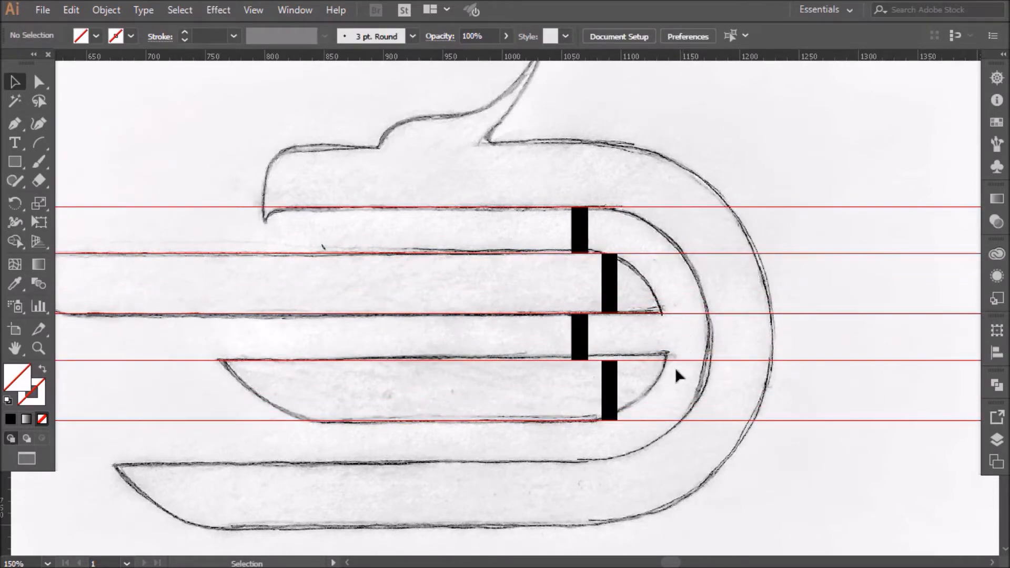
# Step: Duplicate the lower pair of rectangles down to the sketch's bottom band and copy the two lowest guides to their bottom edges
pyautogui.scroll(-2, 611, 326)
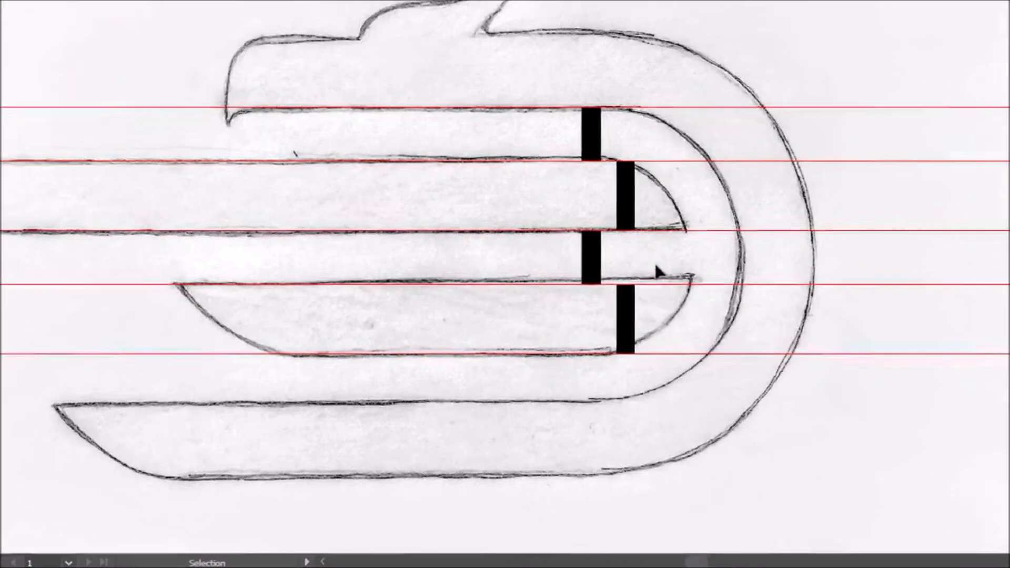
pyautogui.moveTo(642, 300); pyautogui.dragTo(571, 362)
pyautogui.moveTo(594, 278); pyautogui.dragTo(592, 279)
pyautogui.keyDown('shift'); pyautogui.click(713, 232); pyautogui.keyUp('shift')
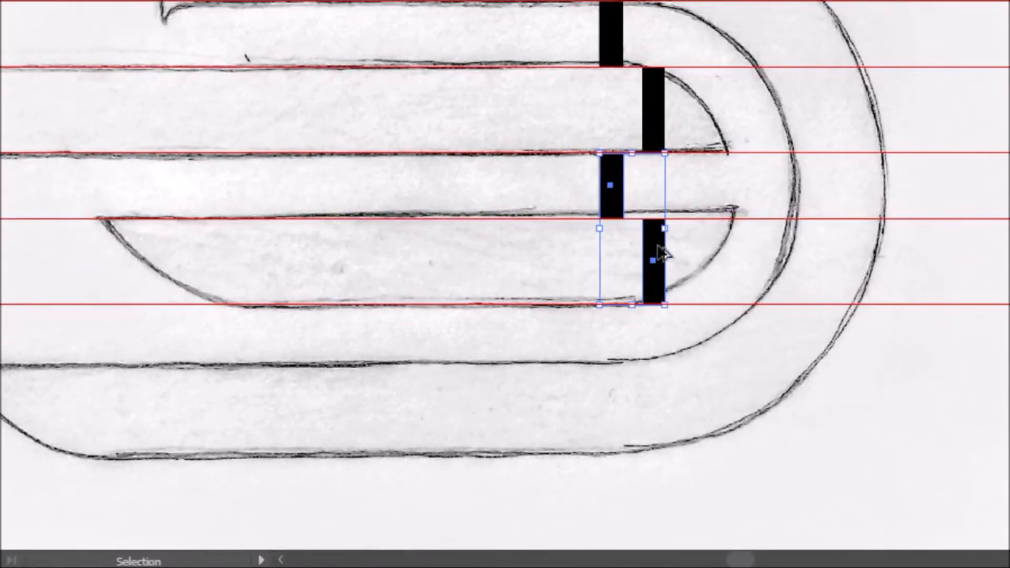
pyautogui.moveTo(661, 252); pyautogui.dragTo(661, 401)
pyautogui.click(736, 378)
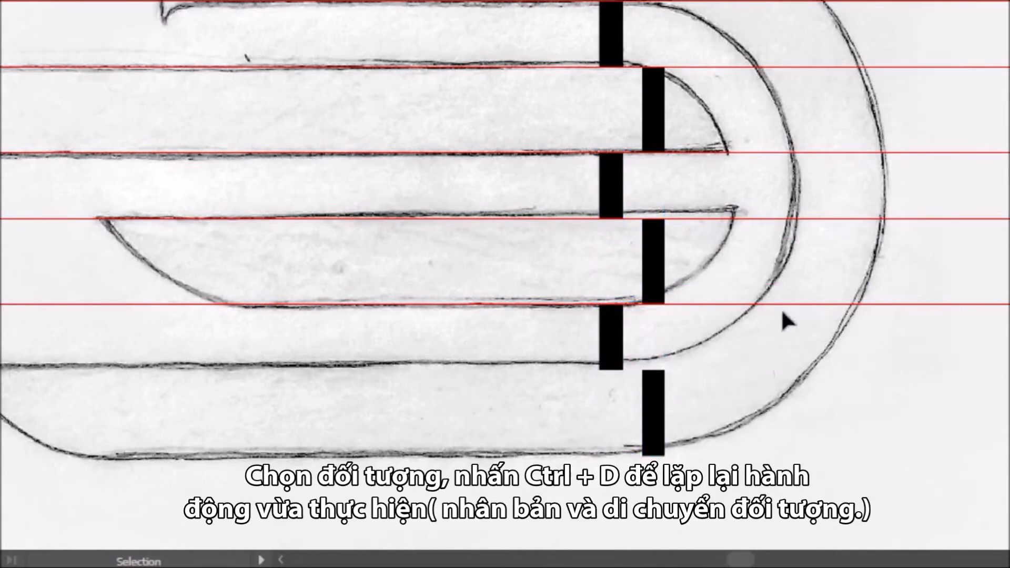
pyautogui.moveTo(748, 202); pyautogui.dragTo(742, 338)
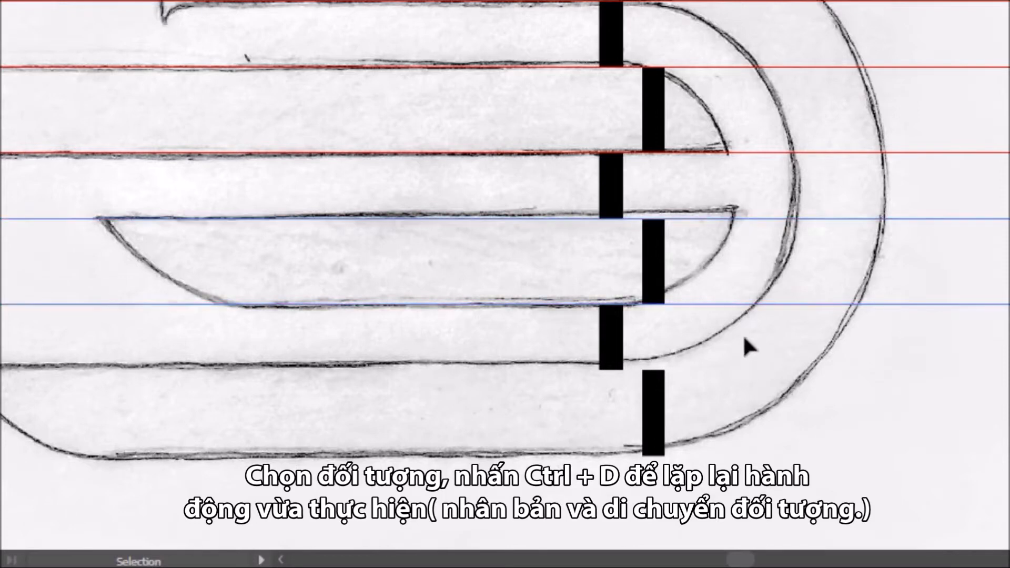
pyautogui.moveTo(751, 305); pyautogui.dragTo(746, 456)
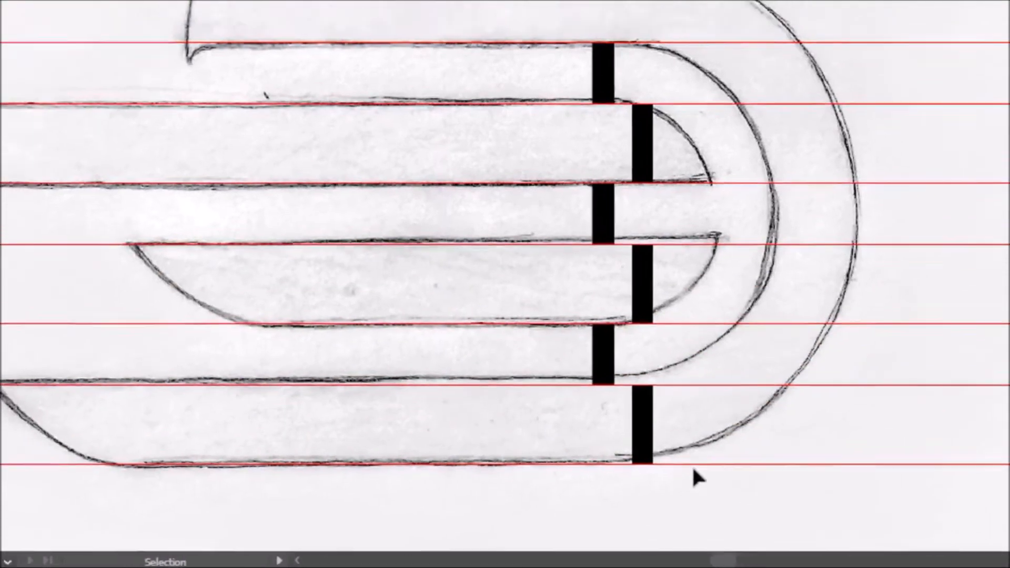
# Step: Copy the taller rectangle above the top guide and duplicate that guide to the copy's top edge
pyautogui.scroll(2, 583, 168)
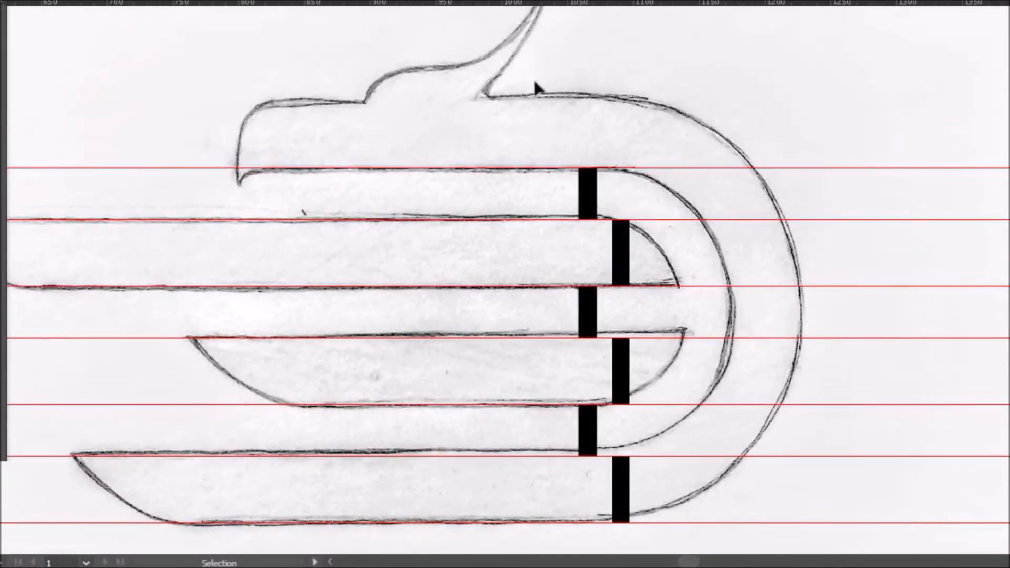
pyautogui.moveTo(621, 258); pyautogui.dragTo(621, 138)
pyautogui.click(667, 152)
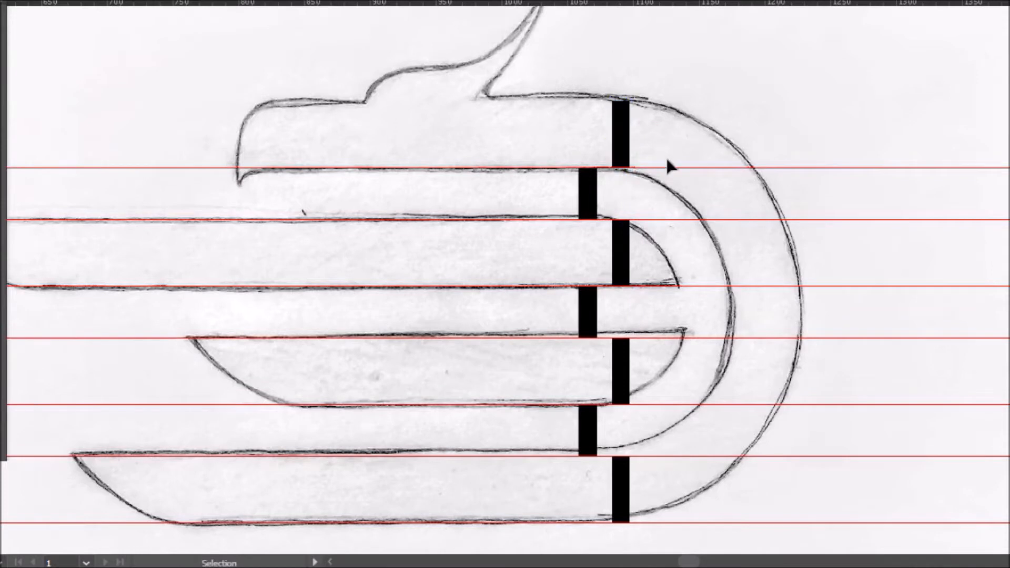
pyautogui.moveTo(670, 167); pyautogui.dragTo(674, 100)
# Step: Delete the five lower black rectangles, keeping only the two uppermost ones
pyautogui.scroll(-2, 660, 157)
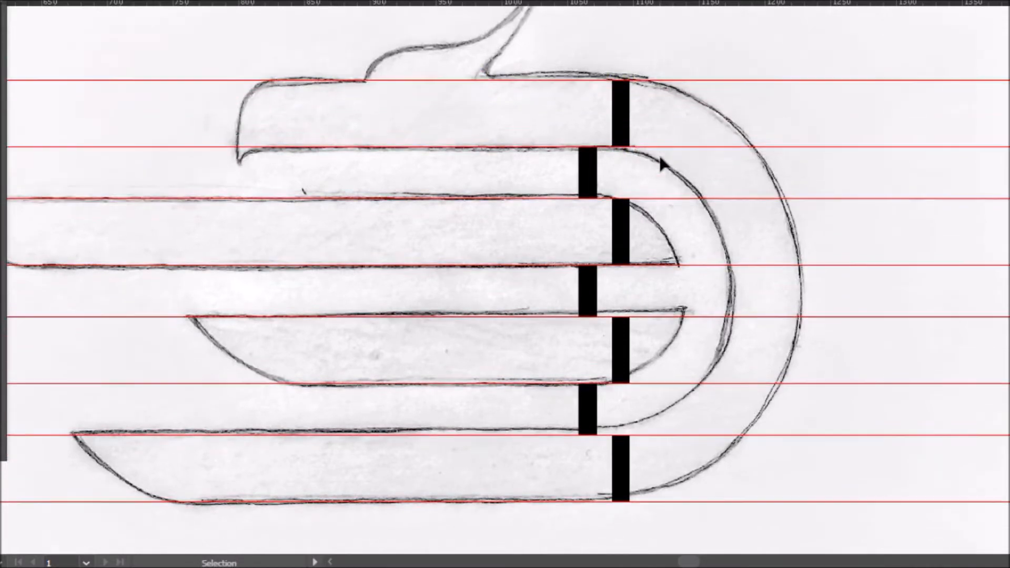
pyautogui.scroll(2, 661, 157)
pyautogui.click(622, 260)
pyautogui.press('Delete')
pyautogui.click(589, 313)
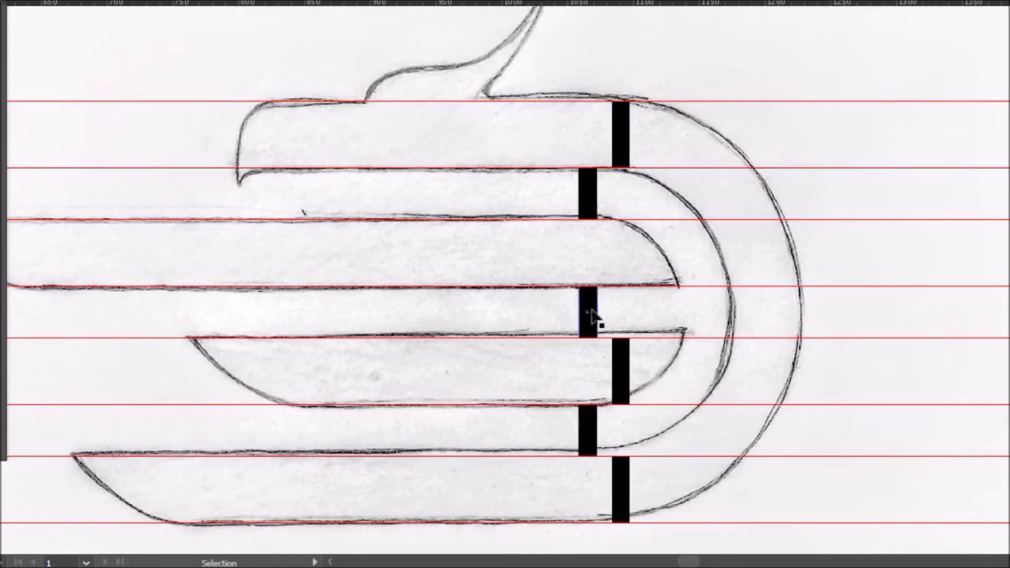
pyautogui.press('Delete')
pyautogui.click(623, 373)
pyautogui.press('Delete')
pyautogui.click(589, 432)
pyautogui.press('Delete')
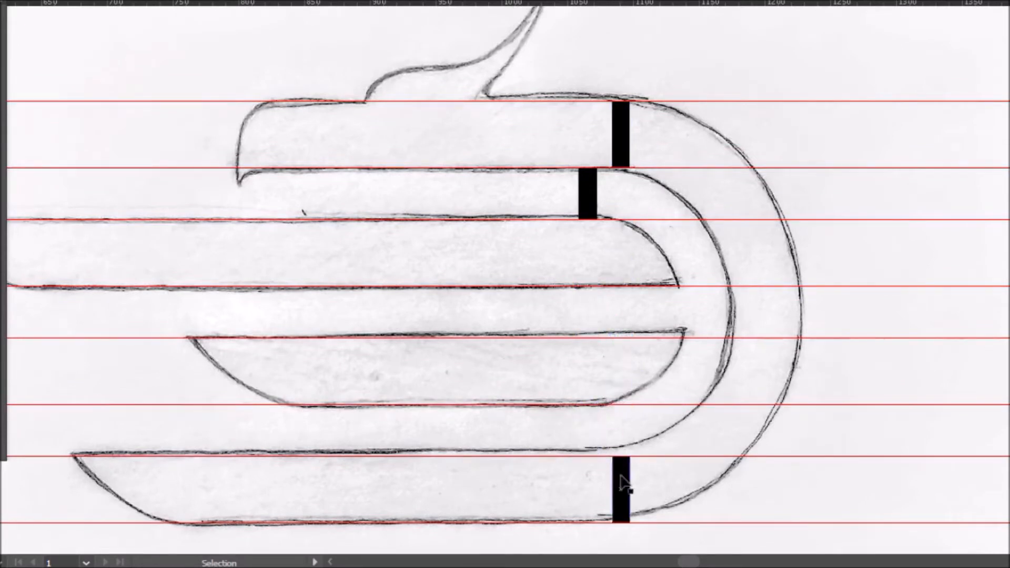
pyautogui.click(620, 480)
pyautogui.press('Delete')
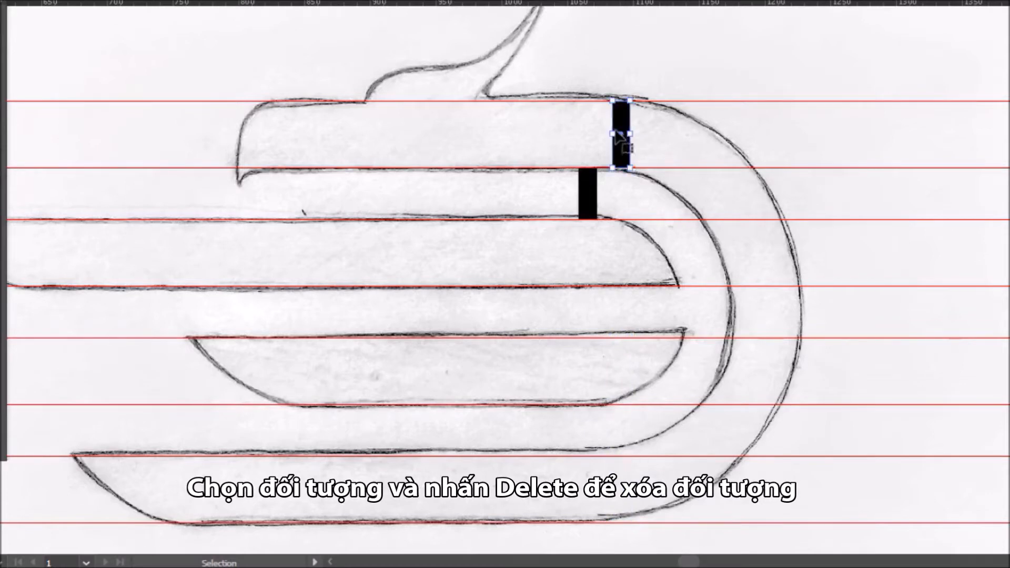
# Step: Rotate the two remaining black rectangles together by 90 degrees so they lie horizontally
pyautogui.keyDown('shift'); pyautogui.click(588, 193); pyautogui.keyUp('shift')
pyautogui.scroll(2, 661, 135)
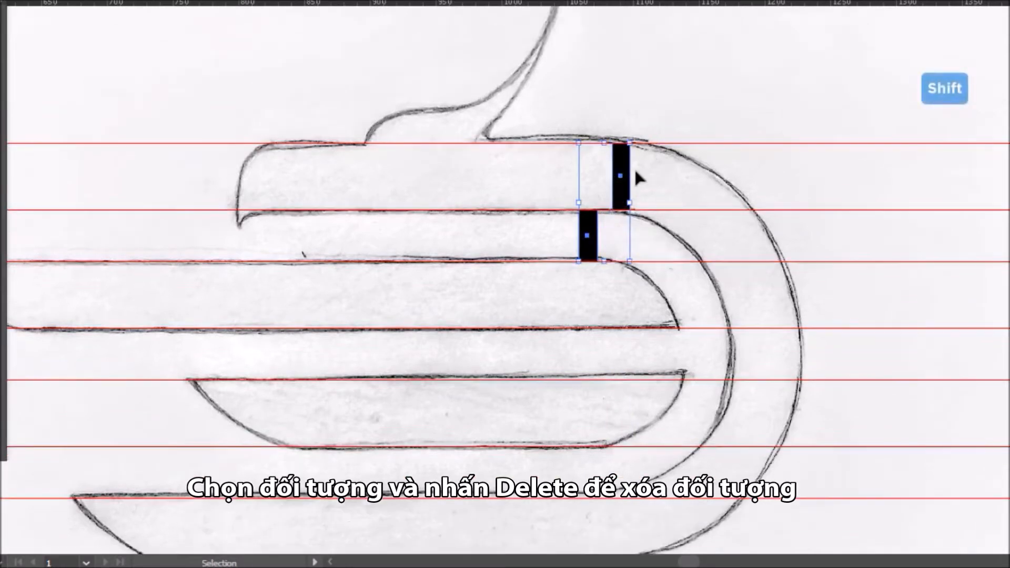
pyautogui.moveTo(651, 140); pyautogui.dragTo(708, 167)
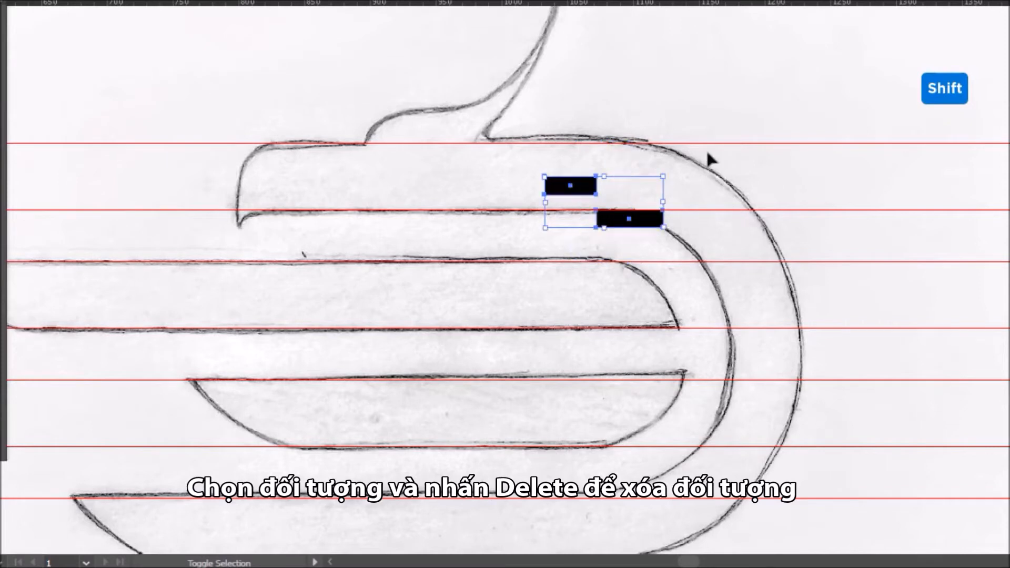
pyautogui.click(755, 182)
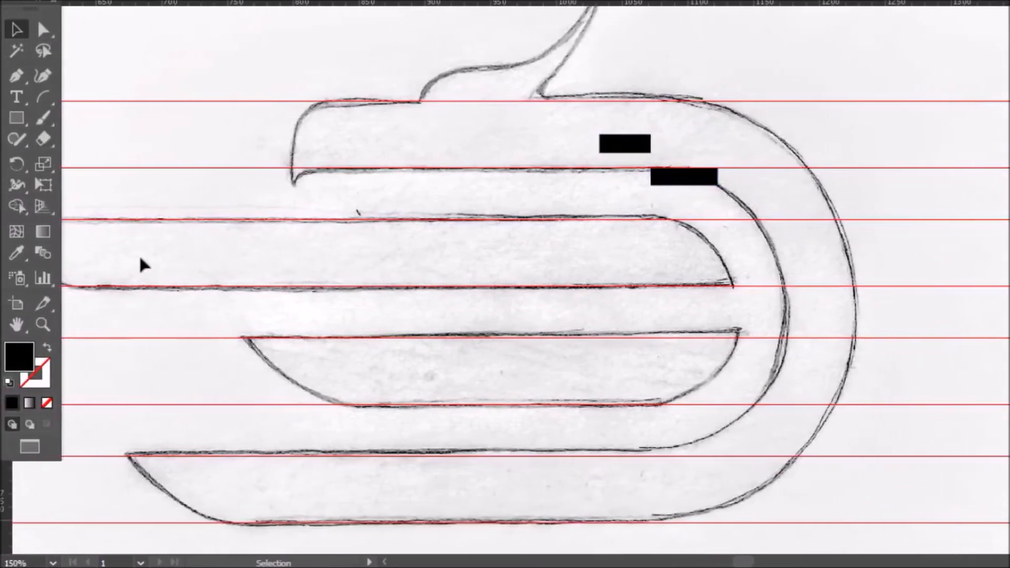
# Step: Add a vertical guide at the outermost edge of the sketch's right curve and align the longer rectangle's right end to it
pyautogui.moveTo(8, 484); pyautogui.dragTo(859, 343)
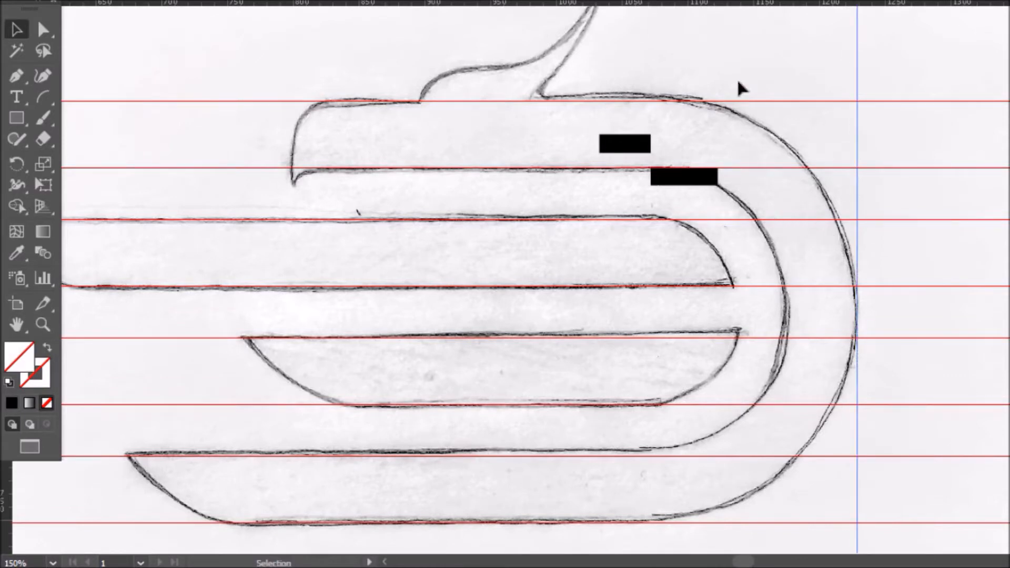
pyautogui.moveTo(679, 181); pyautogui.dragTo(818, 281)
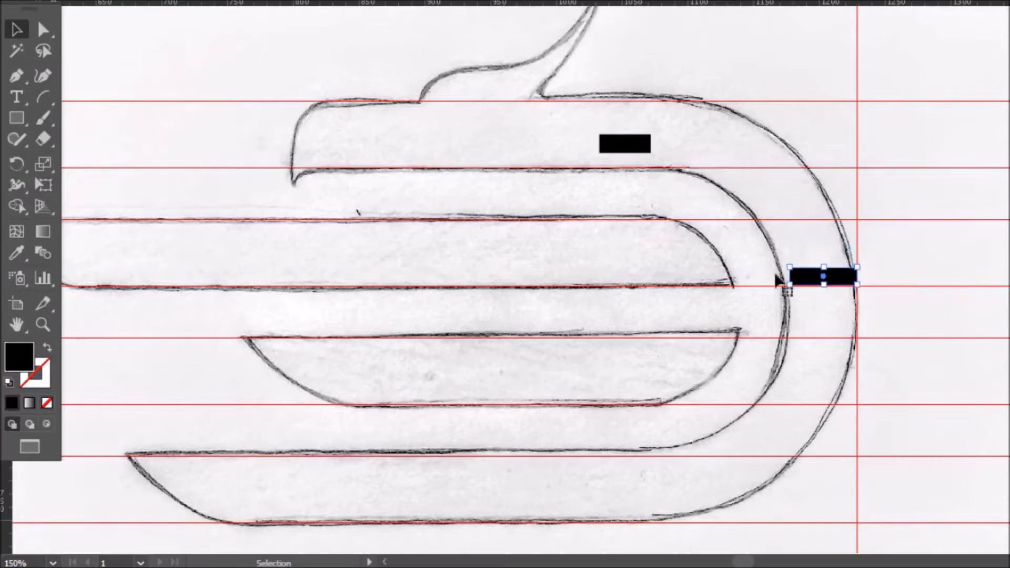
# Step: Add a vertical guide at the longer rectangle's left end and move the shorter rectangle against the guide's inner side
pyautogui.moveTo(3, 480); pyautogui.dragTo(793, 392)
pyautogui.click(925, 250)
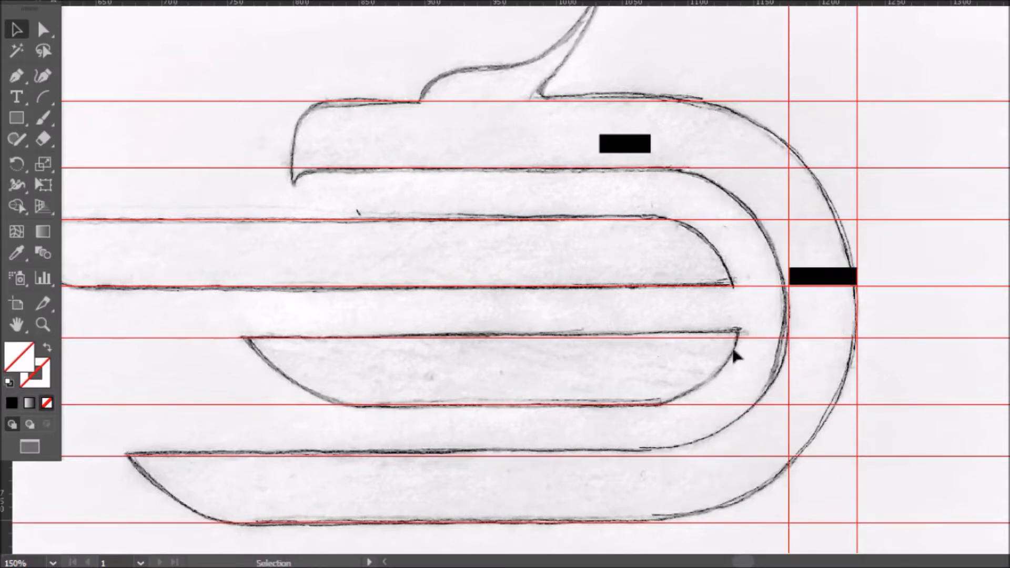
pyautogui.moveTo(623, 148); pyautogui.dragTo(768, 312)
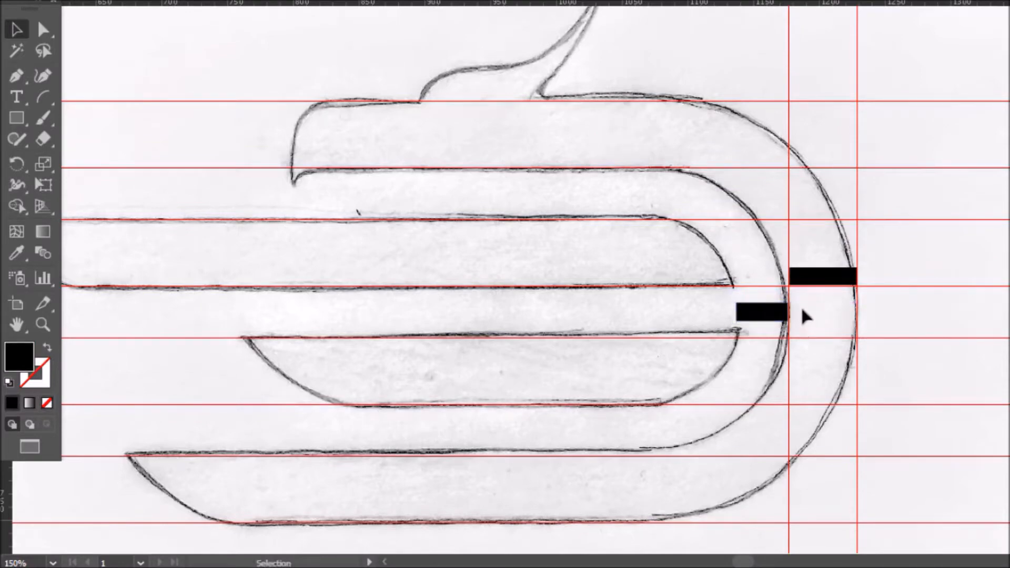
# Step: Snap the shorter black rectangle's right end precisely to the inner vertical guide
pyautogui.scroll(4, 800, 318)
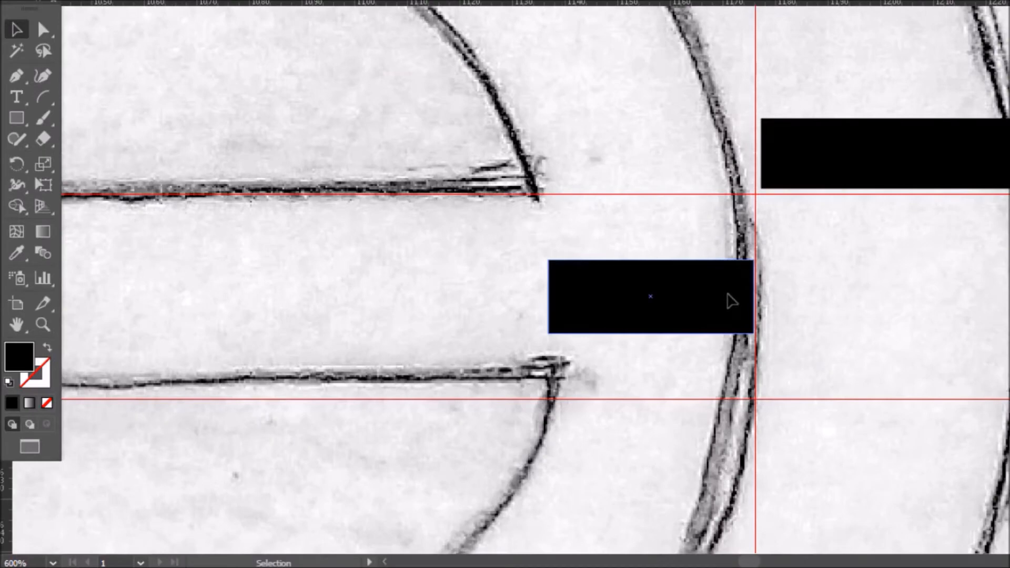
pyautogui.moveTo(730, 292); pyautogui.dragTo(733, 293)
pyautogui.click(814, 293)
# Step: Add a vertical guide at the shorter black rectangle's left end
pyautogui.scroll(-3, 787, 313)
pyautogui.scroll(-2, 784, 334)
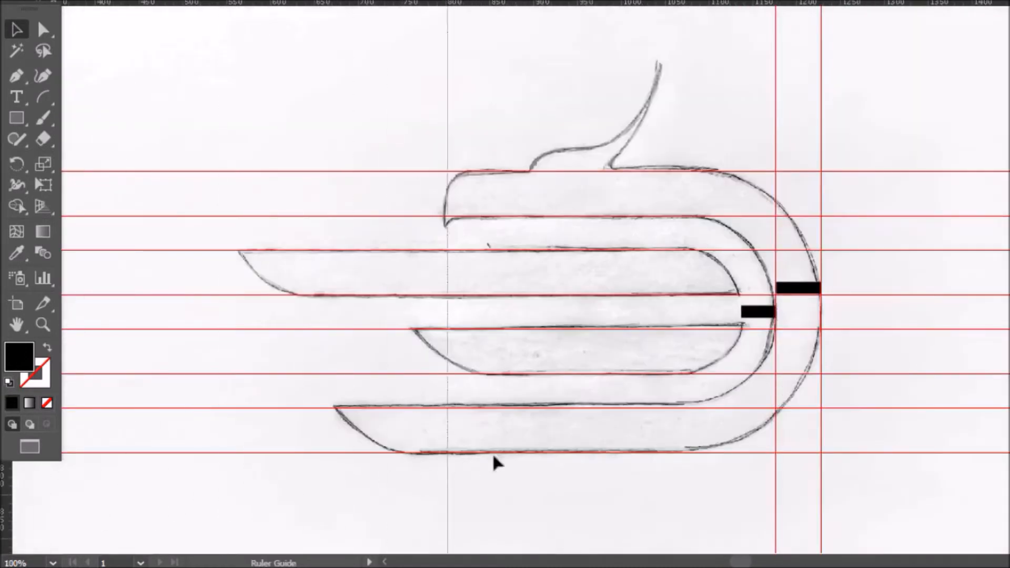
pyautogui.moveTo(721, 444); pyautogui.dragTo(742, 440)
pyautogui.scroll(2, 767, 347)
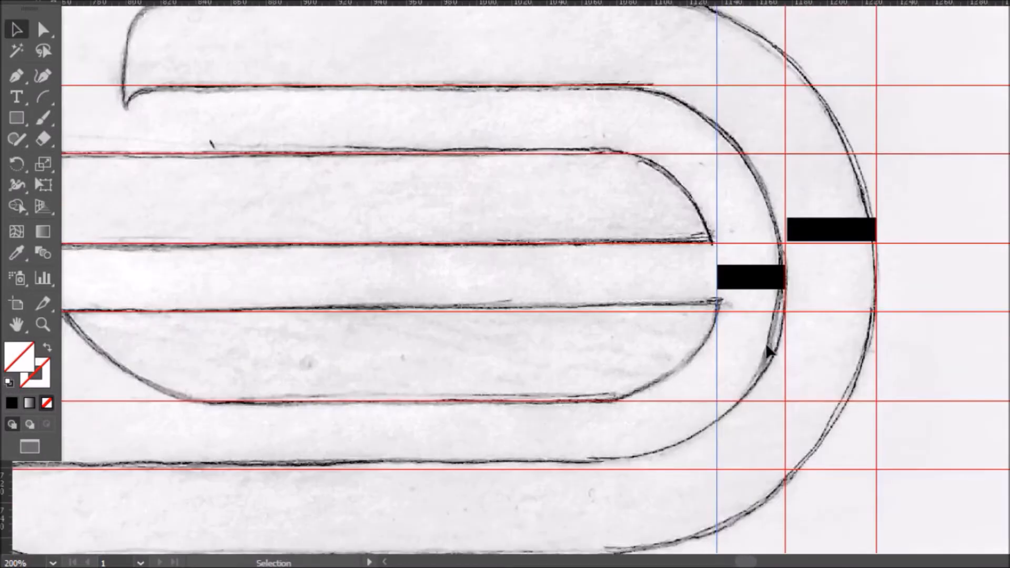
pyautogui.scroll(-1, 753, 351)
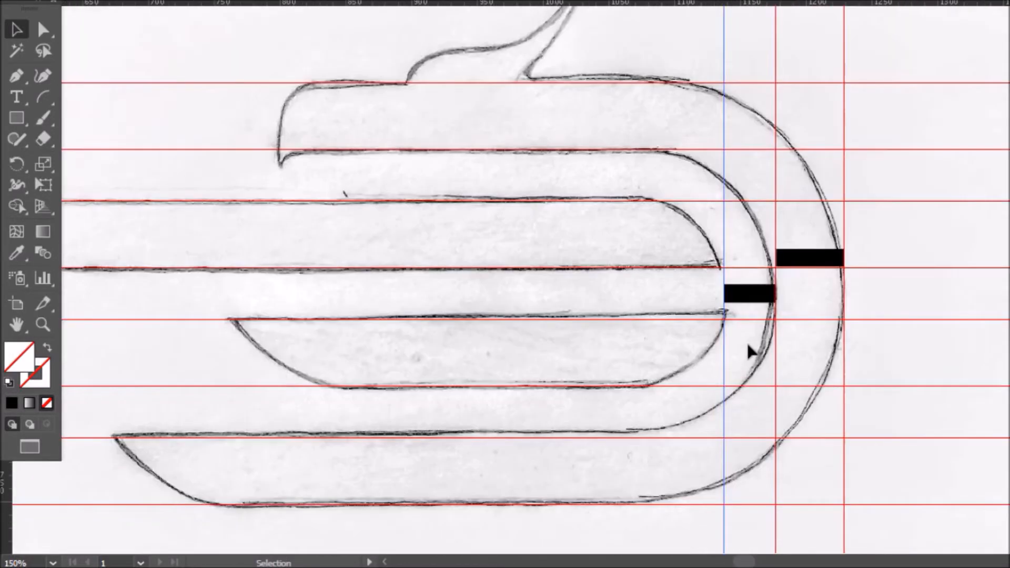
pyautogui.scroll(-1, 752, 352)
pyautogui.scroll(-1, 727, 332)
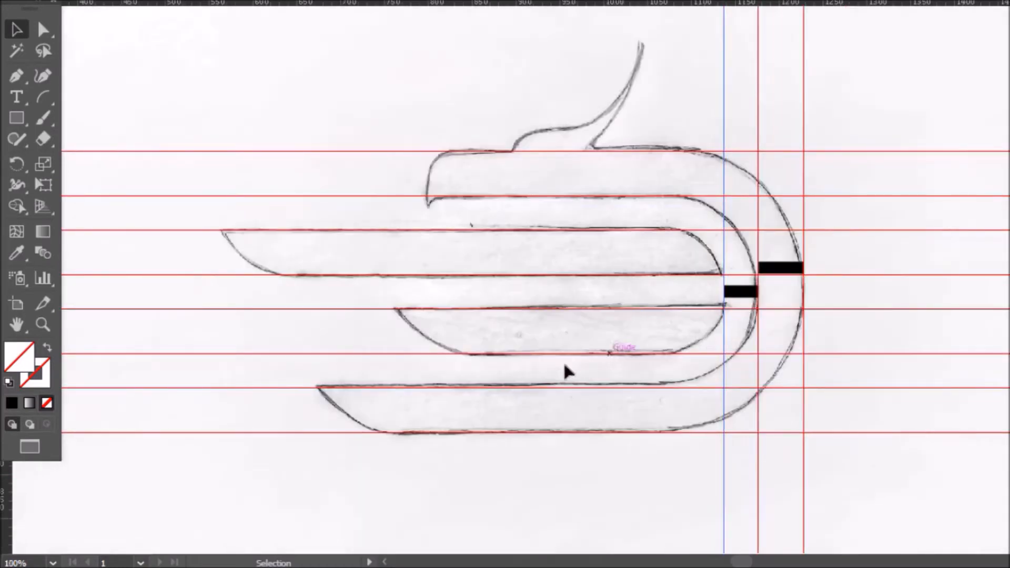
# Step: Add a vertical guide at the head's left edge and another at the far end of two longer-rectangle copies placed end to end beside it
pyautogui.moveTo(16, 464); pyautogui.dragTo(426, 215)
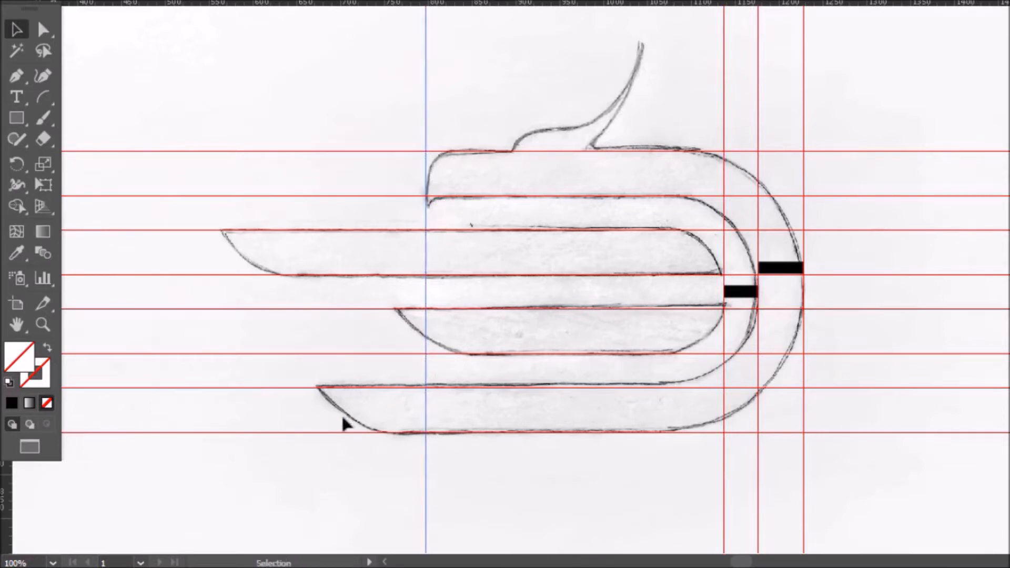
pyautogui.moveTo(781, 268); pyautogui.dragTo(329, 440)
pyautogui.click(480, 425)
pyautogui.moveTo(9, 519); pyautogui.dragTo(301, 461)
pyautogui.click(311, 461)
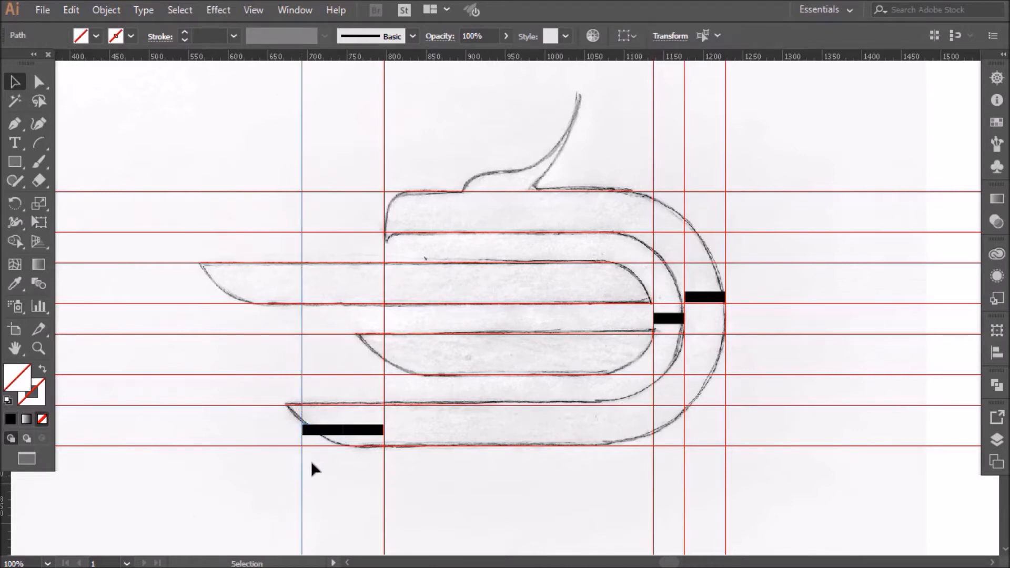
# Step: Copy the end-to-end rectangle pair onto the upper wing against the leftmost guide, and add a vertical guide at the copy's left end
pyautogui.click(335, 427)
pyautogui.moveTo(354, 434); pyautogui.dragTo(276, 284)
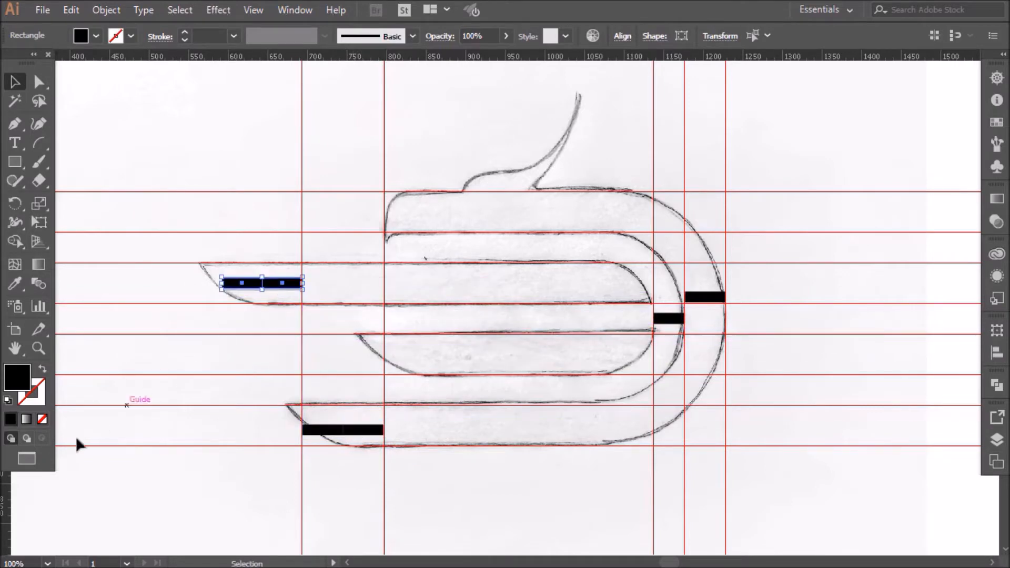
pyautogui.moveTo(11, 494); pyautogui.dragTo(222, 342)
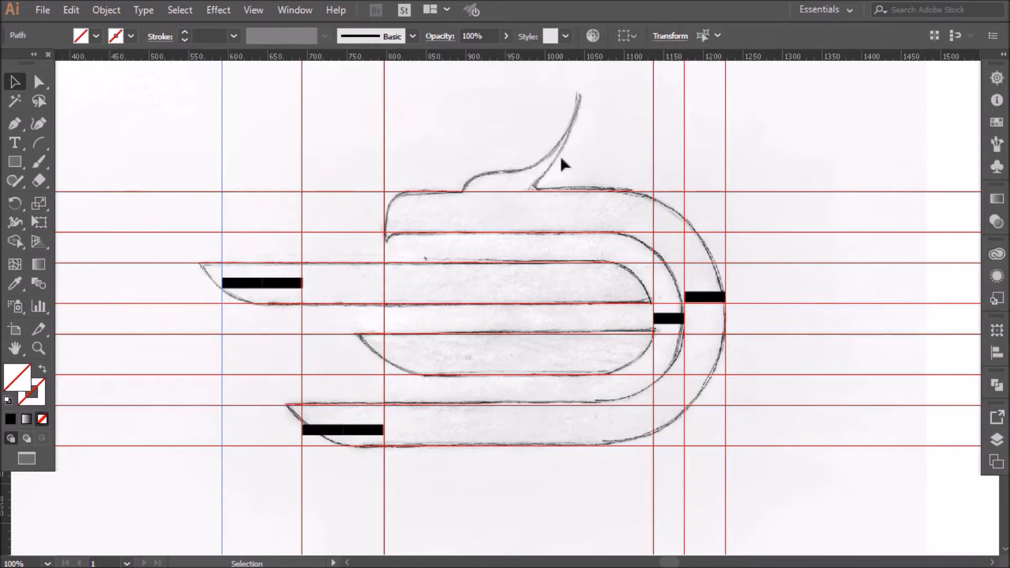
# Step: Delete all the black spacer rectangles, leaving only the guides over the sketch
pyautogui.click(270, 289)
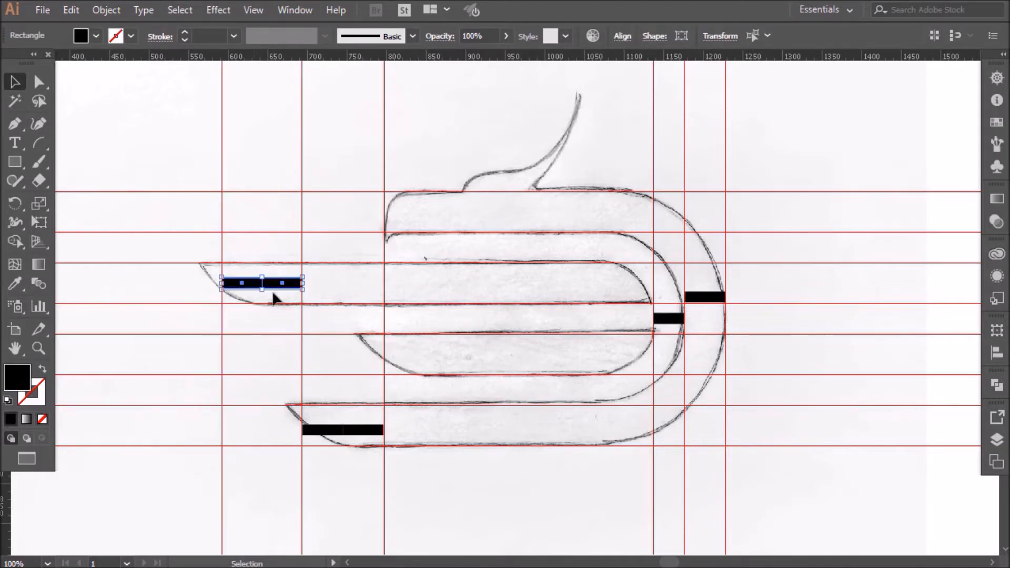
pyautogui.press('Delete')
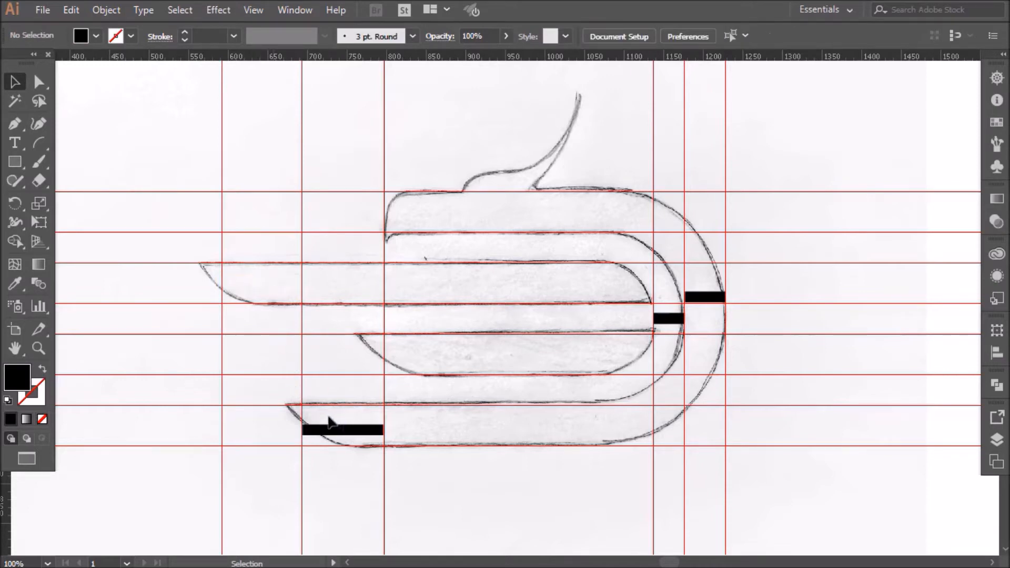
pyautogui.moveTo(348, 429); pyautogui.dragTo(348, 429)
pyautogui.press('Delete')
pyautogui.click(665, 319)
pyautogui.press('Delete')
pyautogui.click(713, 297)
pyautogui.press('Delete')
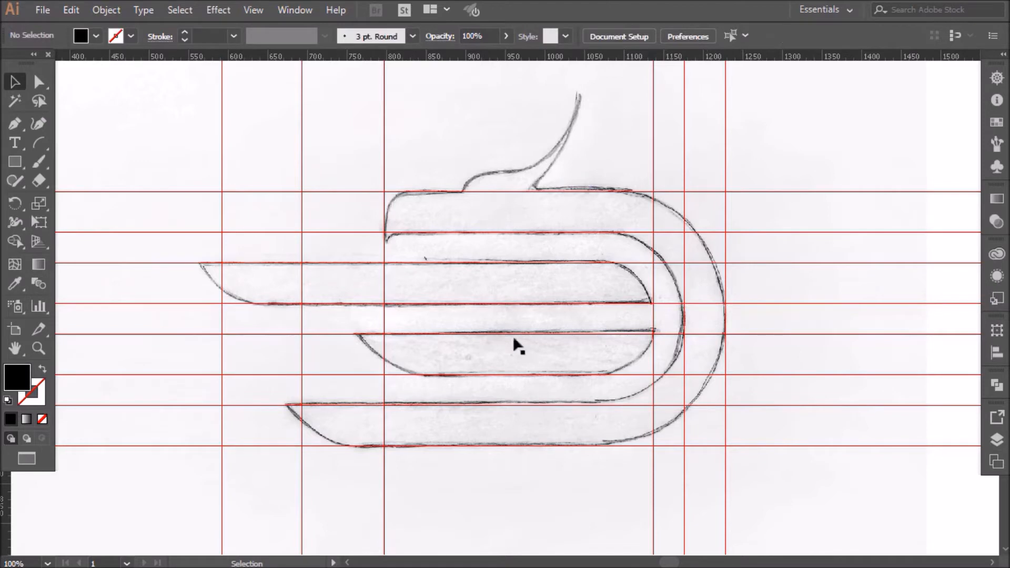
# Step: Add a horizontal guide along the flat top of the curve above the head and lock all guides
pyautogui.moveTo(488, 60); pyautogui.dragTo(514, 172)
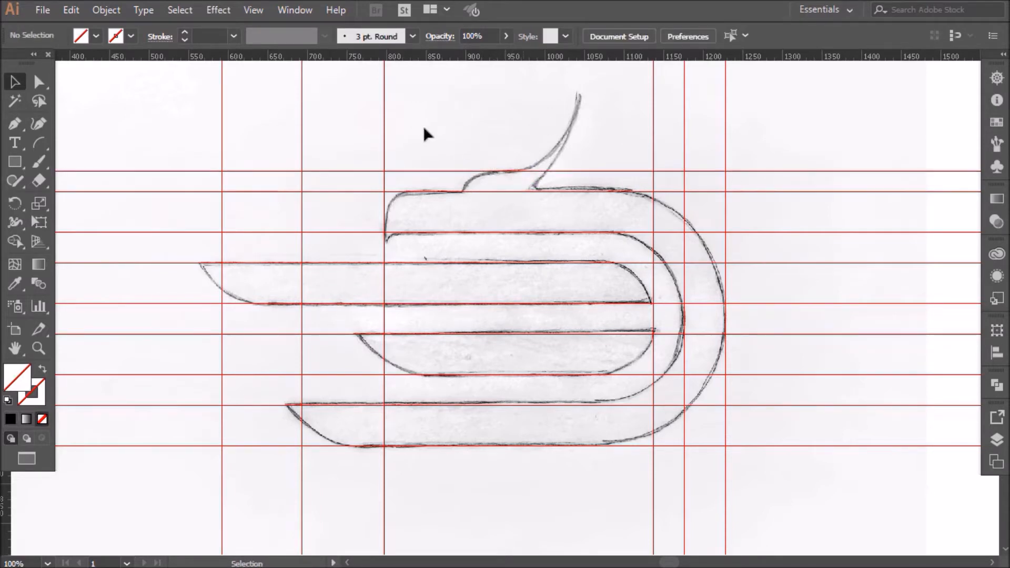
pyautogui.rightClick(831, 96)
pyautogui.click(885, 240)
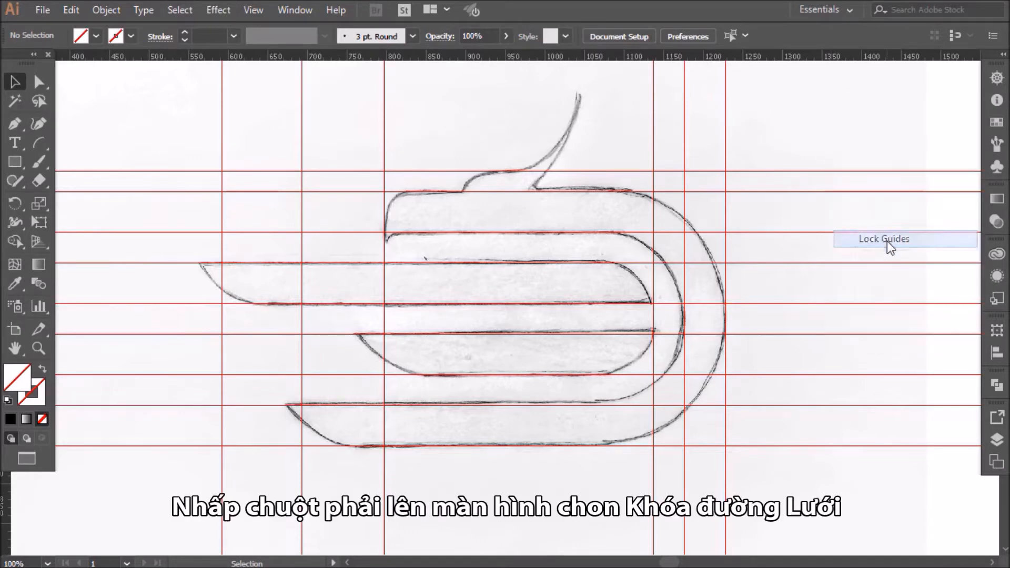
pyautogui.moveTo(791, 244); pyautogui.dragTo(818, 156)
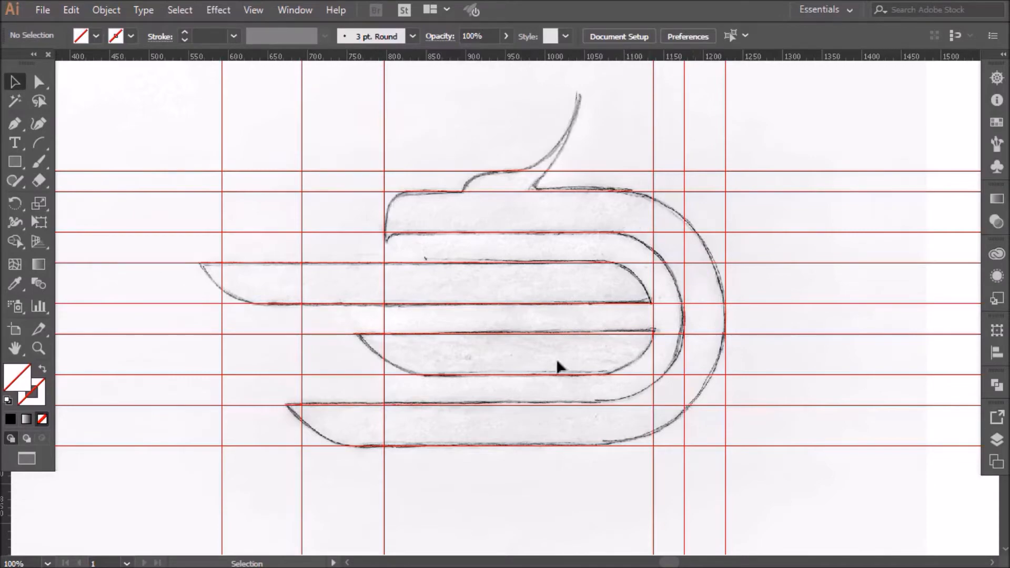
# Step: Draw a black-filled rectangle over the top band, from the head's left guide to the innermost right vertical guide
pyautogui.click(21, 167)
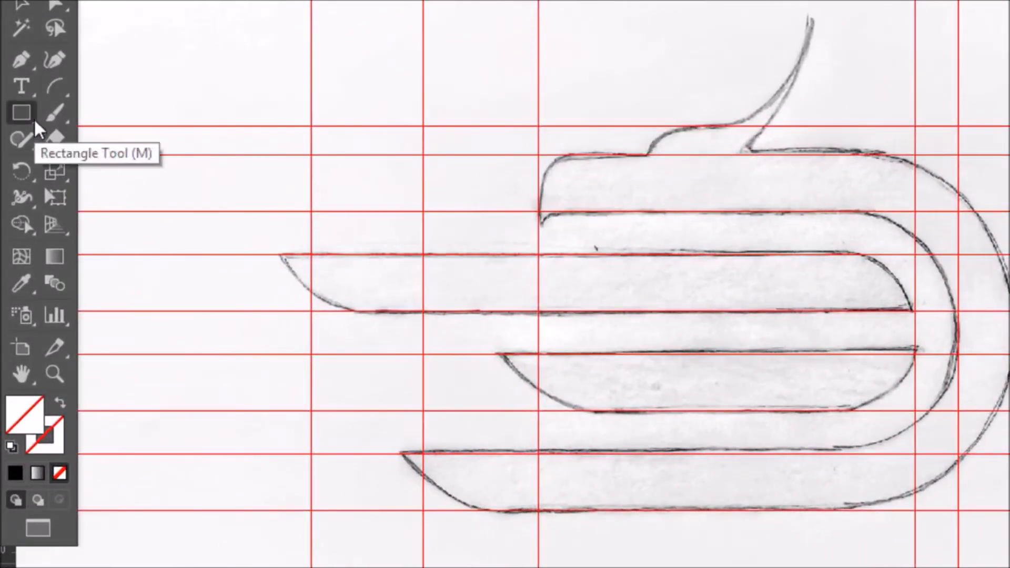
pyautogui.moveTo(728, 154); pyautogui.dragTo(352, 211)
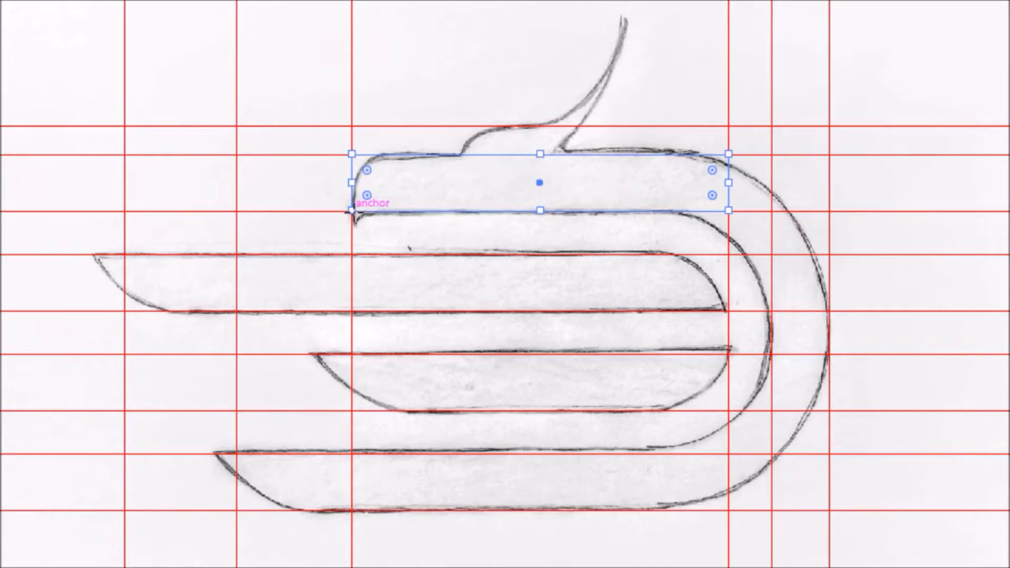
pyautogui.press(',')
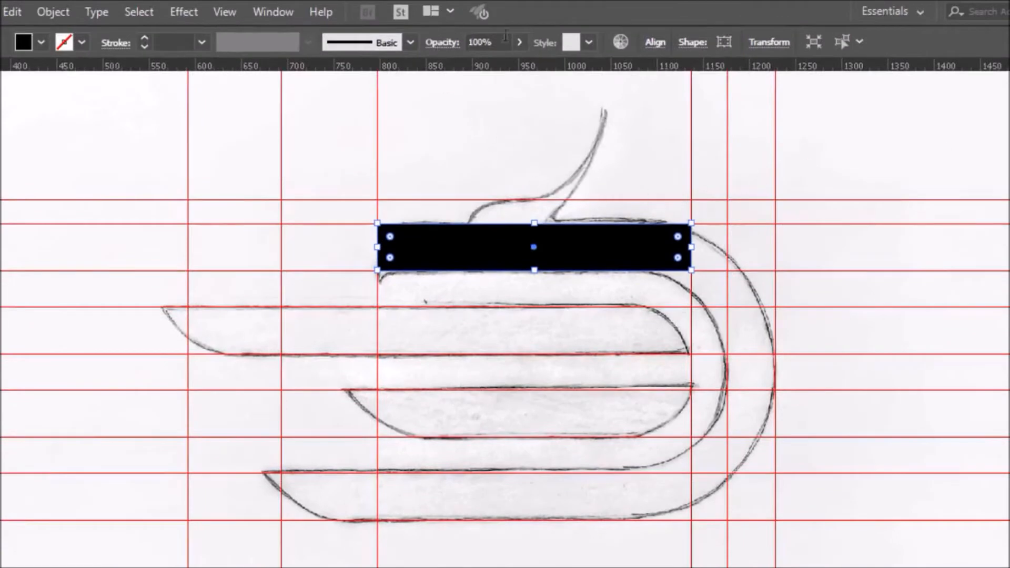
# Step: Lower the top rectangle's opacity to 44% and deselect it
pyautogui.click(516, 43)
pyautogui.click(483, 63)
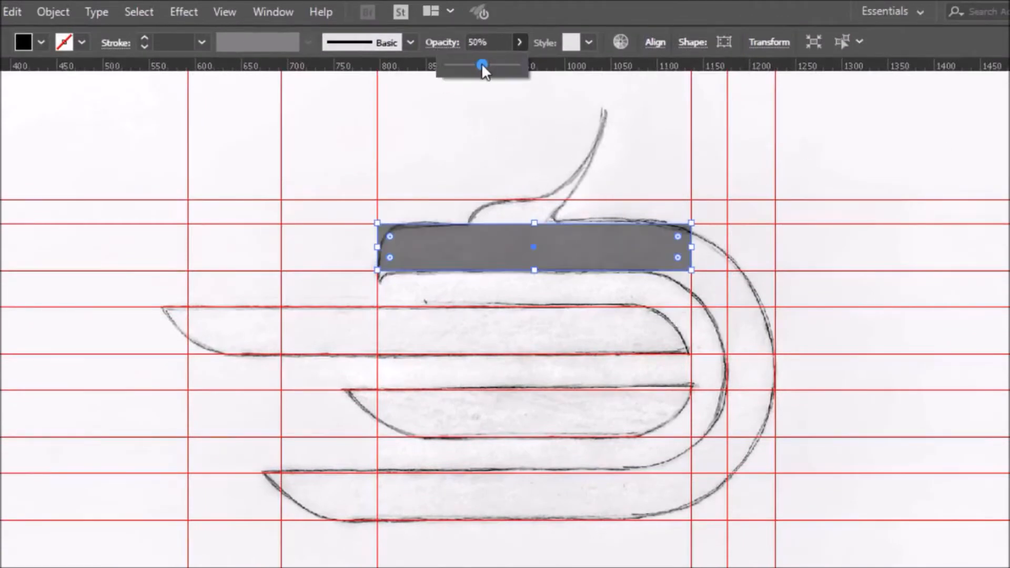
pyautogui.moveTo(482, 63); pyautogui.dragTo(479, 63)
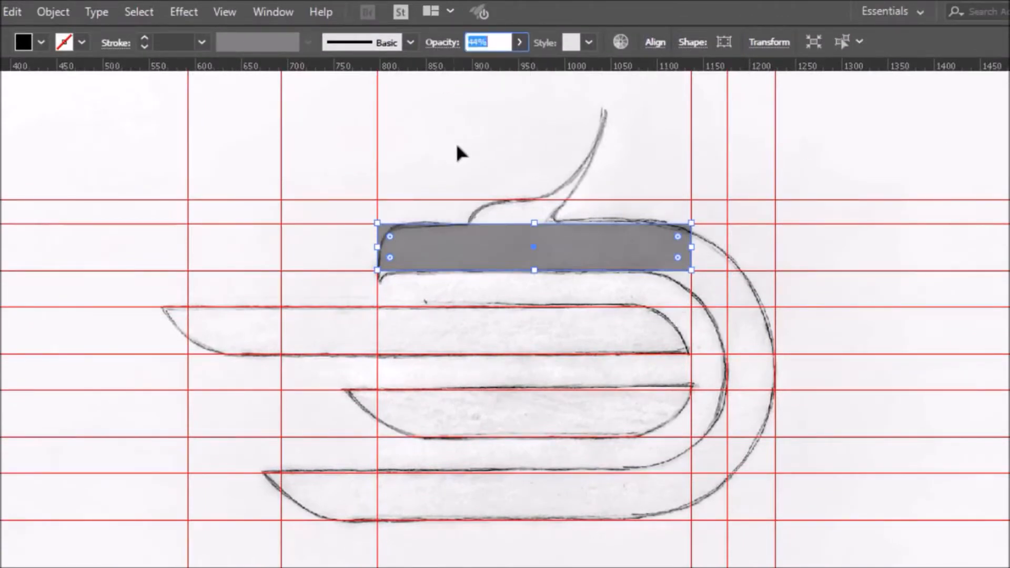
pyautogui.click(463, 150)
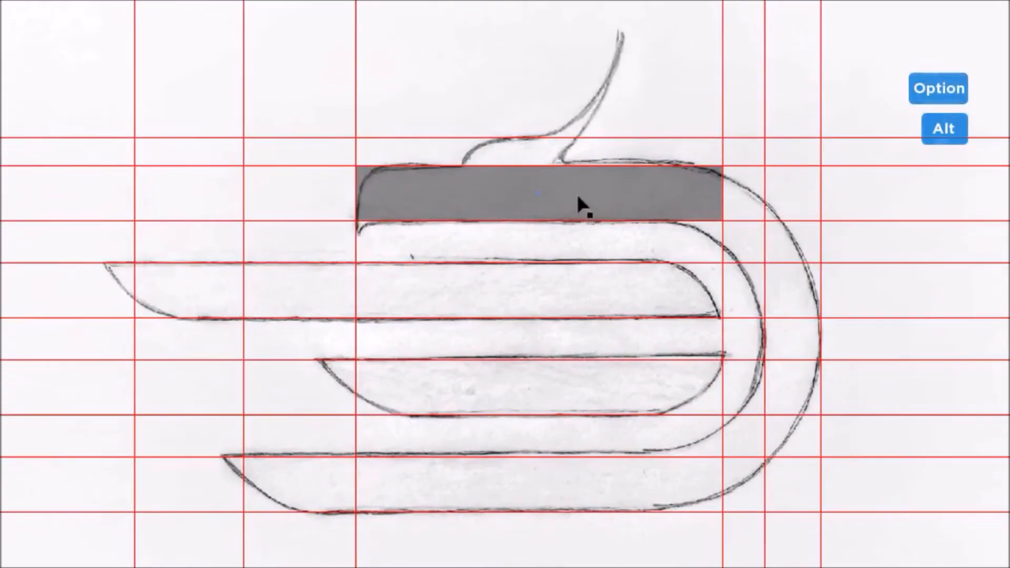
# Step: Copy the top rectangle onto the three lower bands, extending the second band to the leftmost guide and the lowest band to the next guide
pyautogui.moveTo(584, 196); pyautogui.dragTo(590, 286)
pyautogui.moveTo(355, 293); pyautogui.dragTo(135, 291)
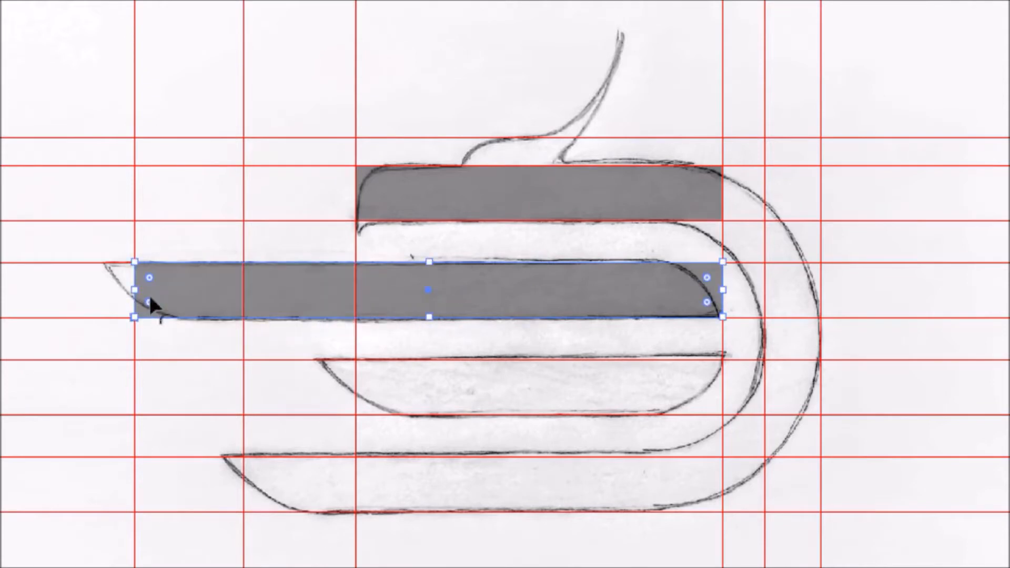
pyautogui.moveTo(513, 208); pyautogui.dragTo(507, 484)
pyautogui.click(417, 443)
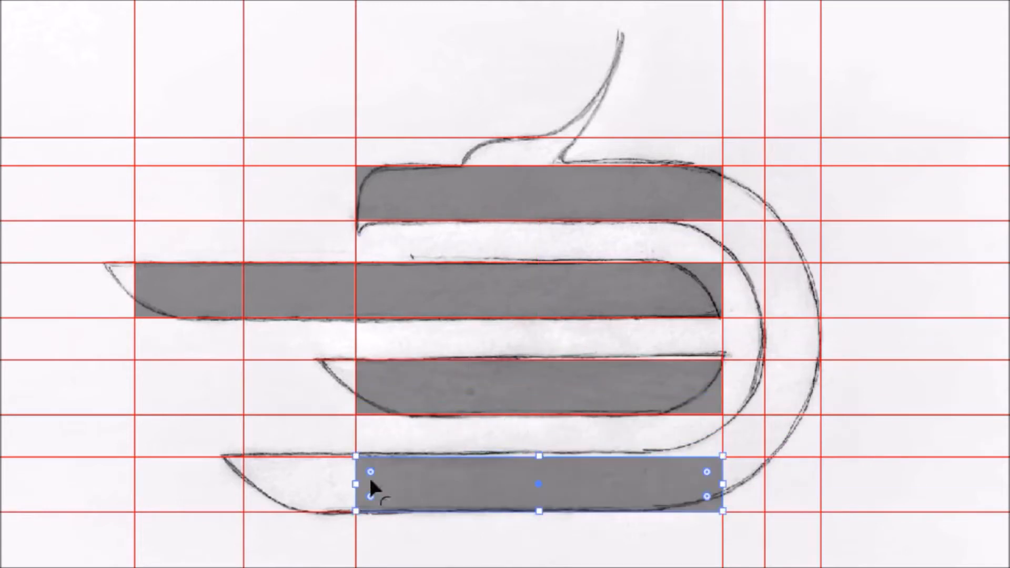
pyautogui.moveTo(352, 483); pyautogui.dragTo(243, 482)
pyautogui.click(299, 534)
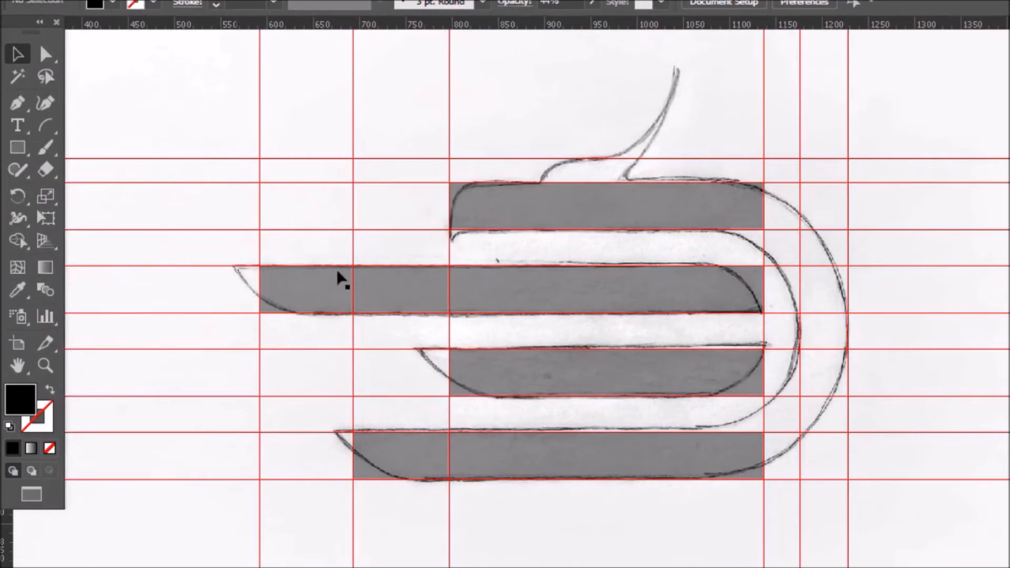
# Step: Draw a circle about 72 px in diameter in the top rectangle's upper-left corner, with a black outline and no fill
pyautogui.moveTo(17, 147); pyautogui.dragTo(84, 192)
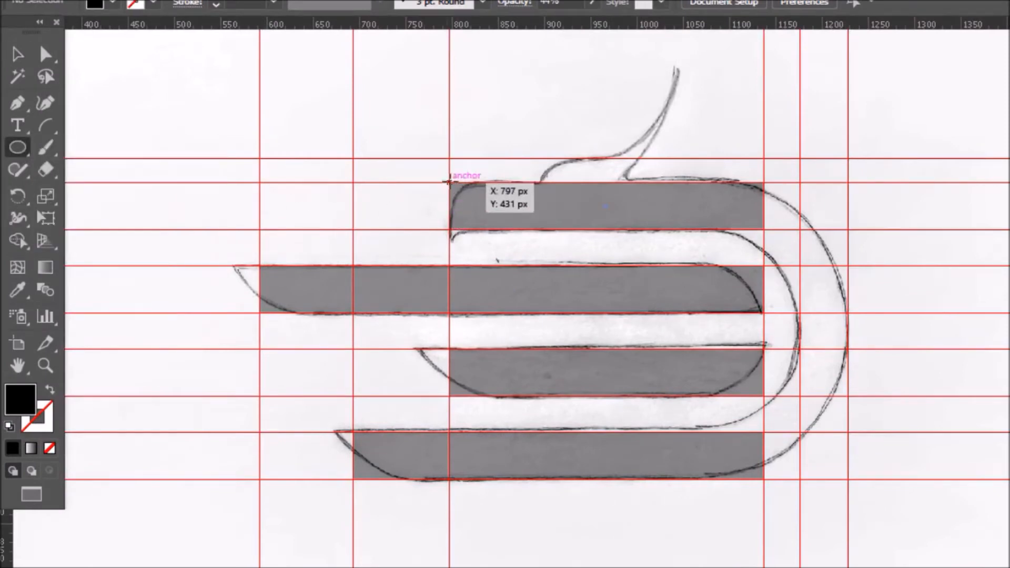
pyautogui.moveTo(451, 183); pyautogui.dragTo(517, 230)
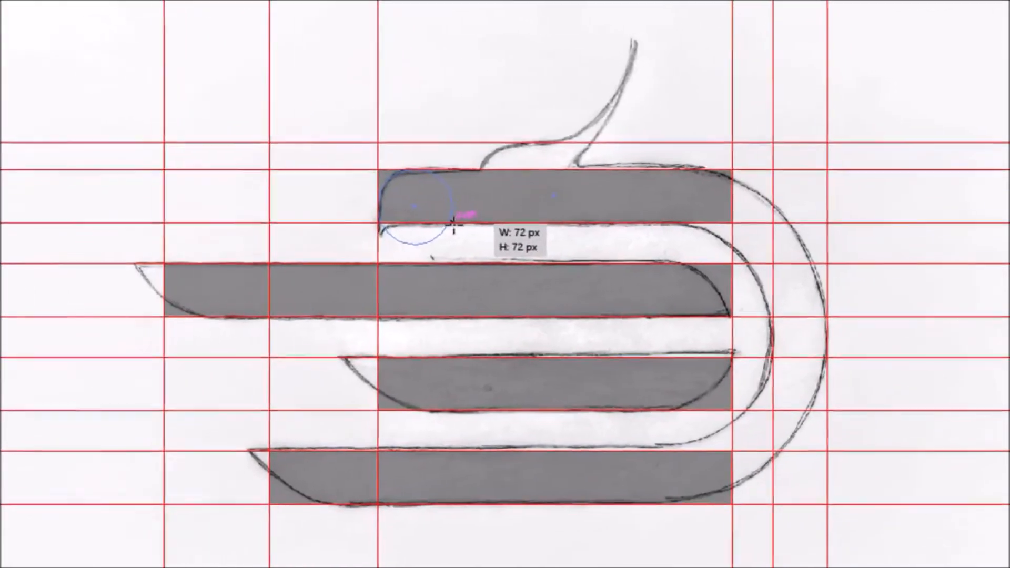
pyautogui.moveTo(454, 225); pyautogui.dragTo(454, 226)
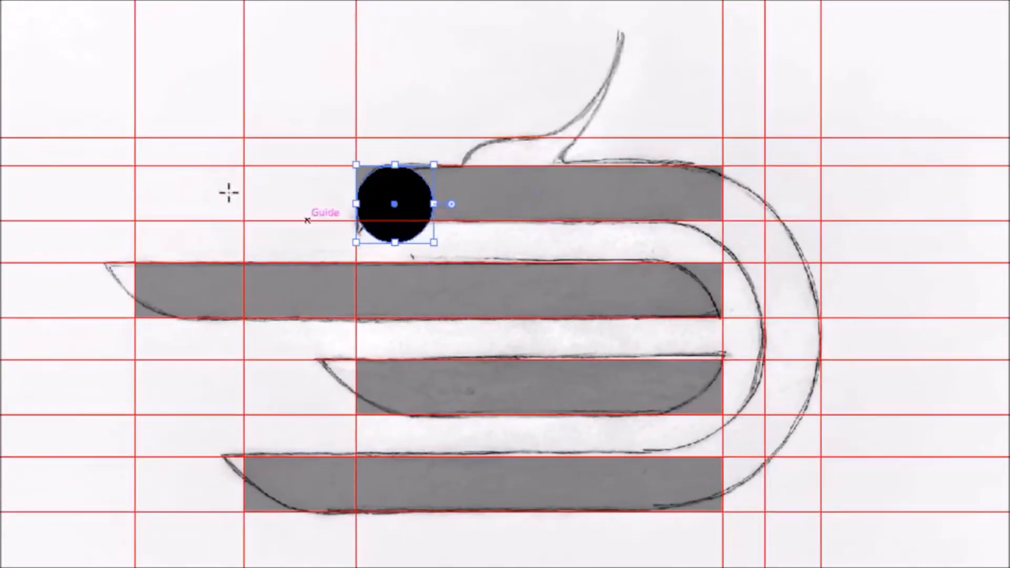
pyautogui.hotkey('shift', 'x')
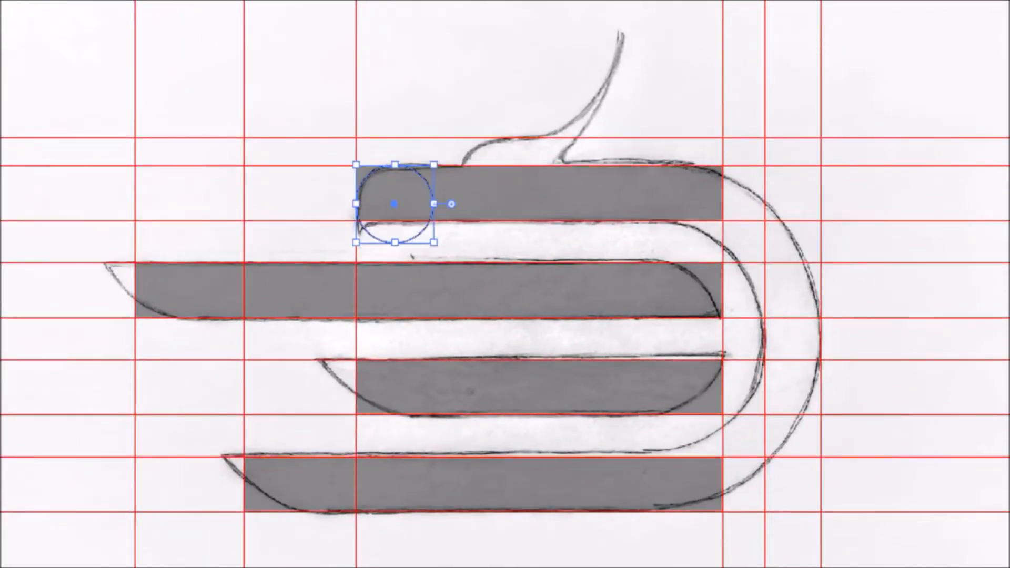
pyautogui.click(137, 78)
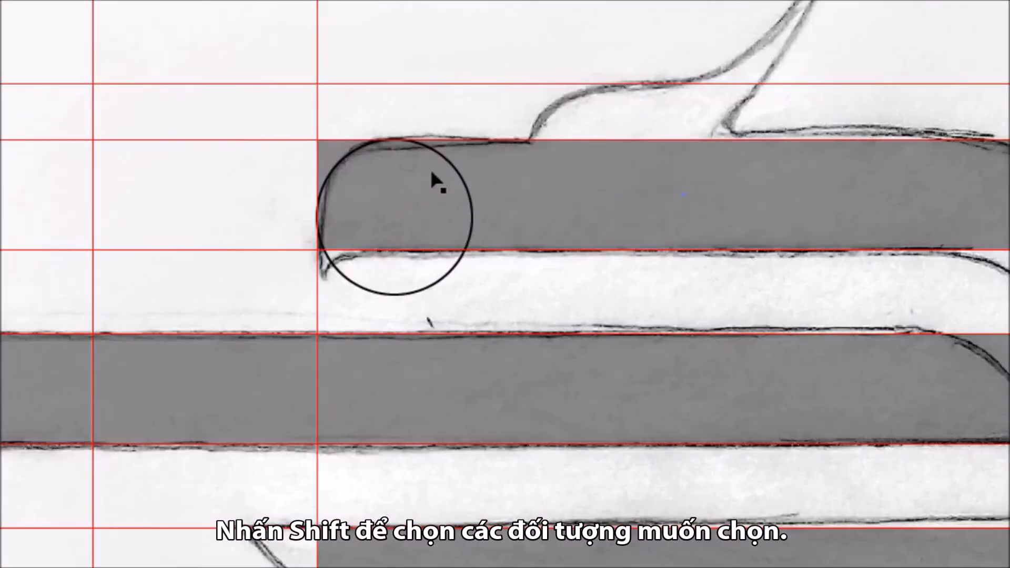
# Step: Trim the top rectangle's upper-left corner along the circle with the Shape Builder and delete the circle
pyautogui.click(453, 162)
pyautogui.keyDown('shift'); pyautogui.click(530, 173); pyautogui.keyUp('shift')
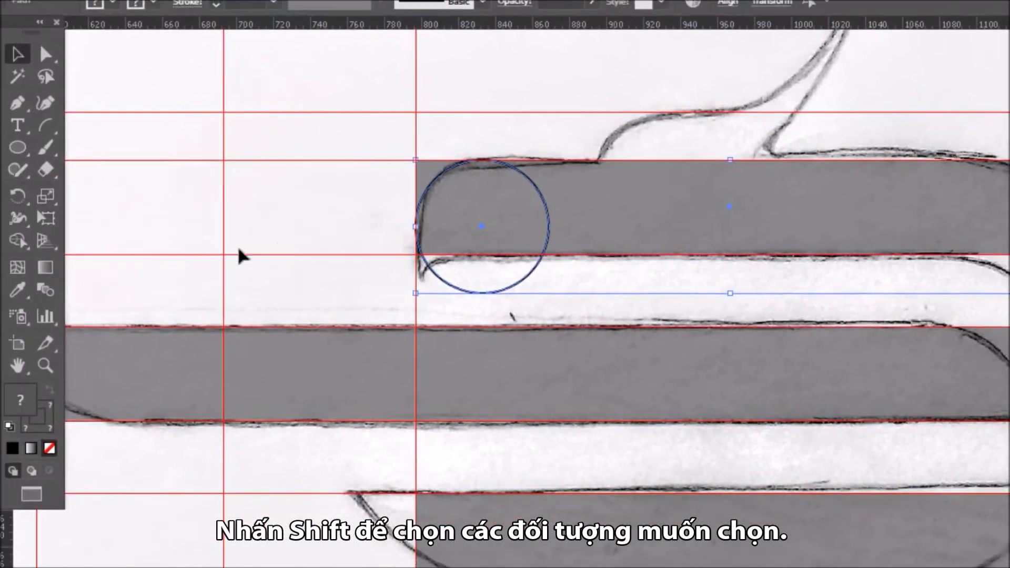
pyautogui.click(17, 241)
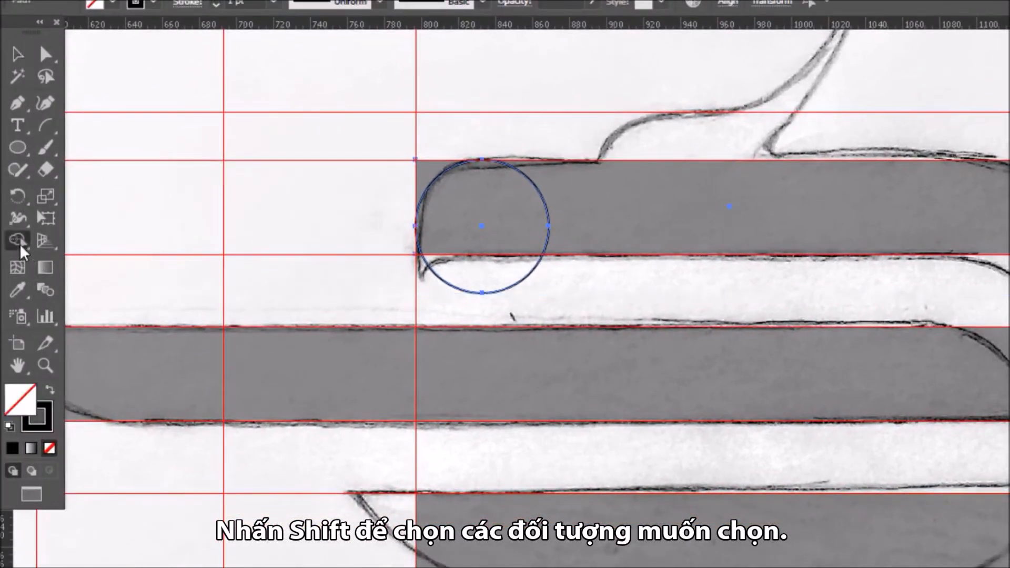
pyautogui.keyDown('alt'); pyautogui.click(430, 180); pyautogui.keyUp('alt')
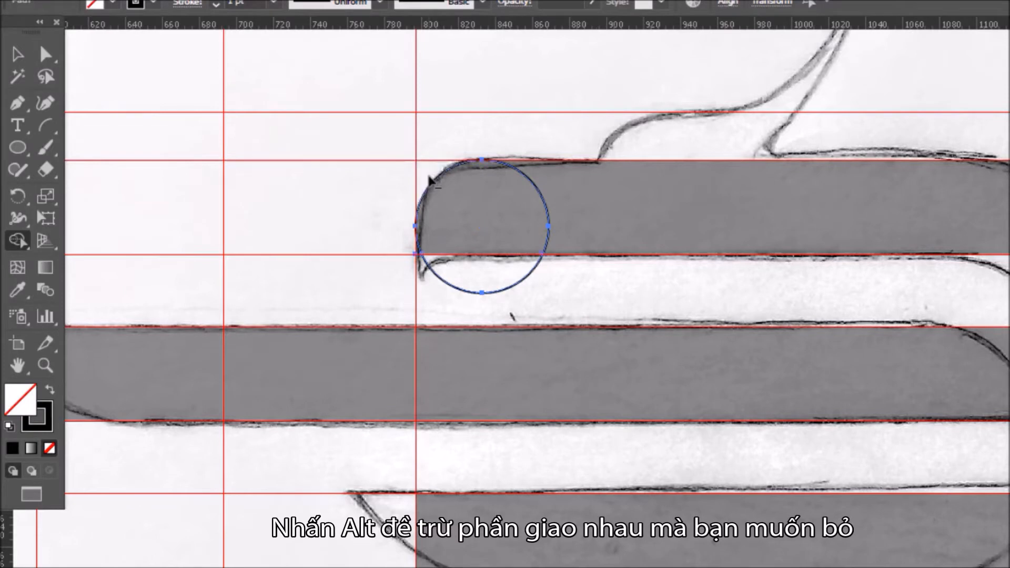
pyautogui.press('v')
pyautogui.click(94, 77)
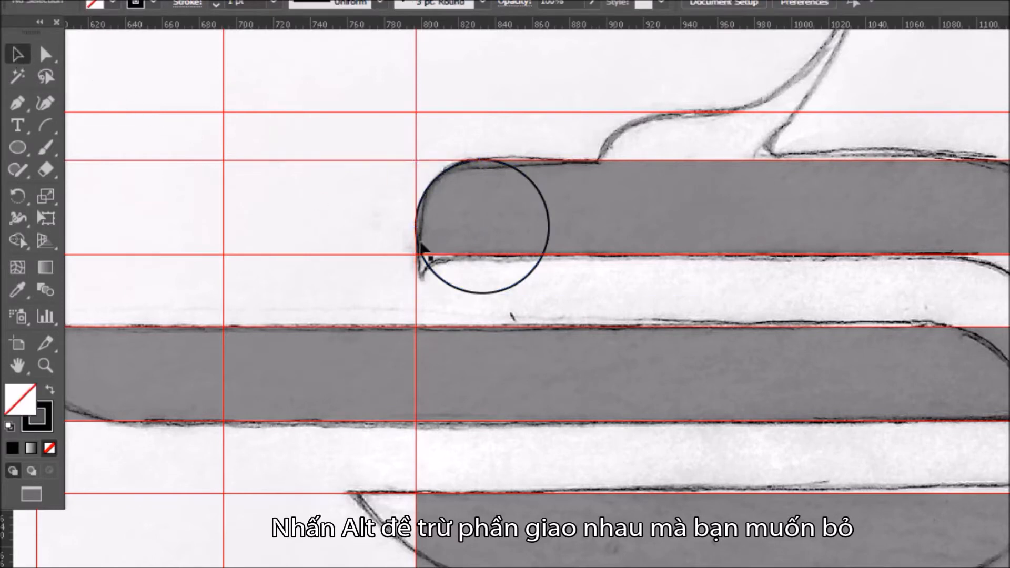
pyautogui.click(520, 286)
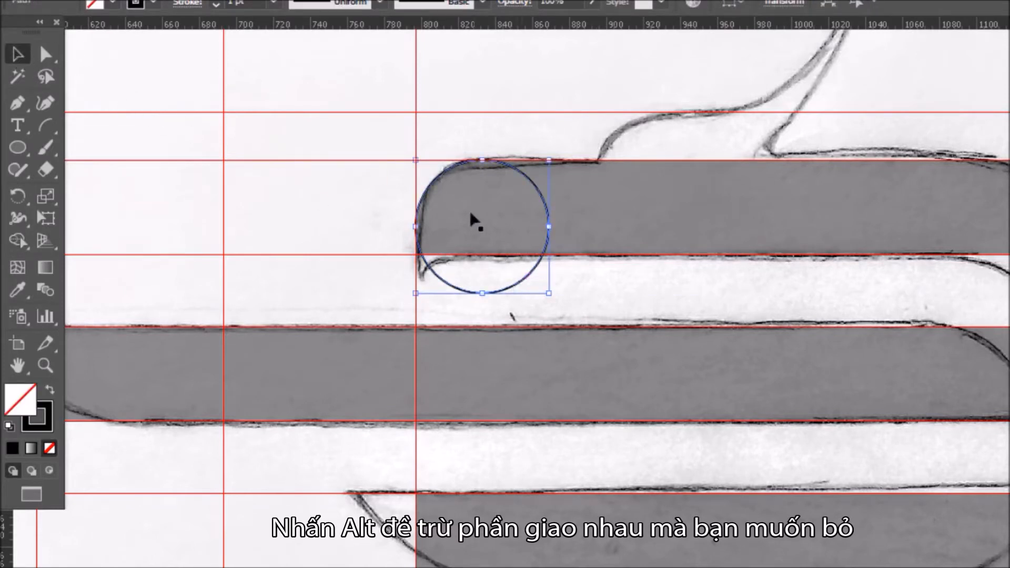
pyautogui.press('Delete')
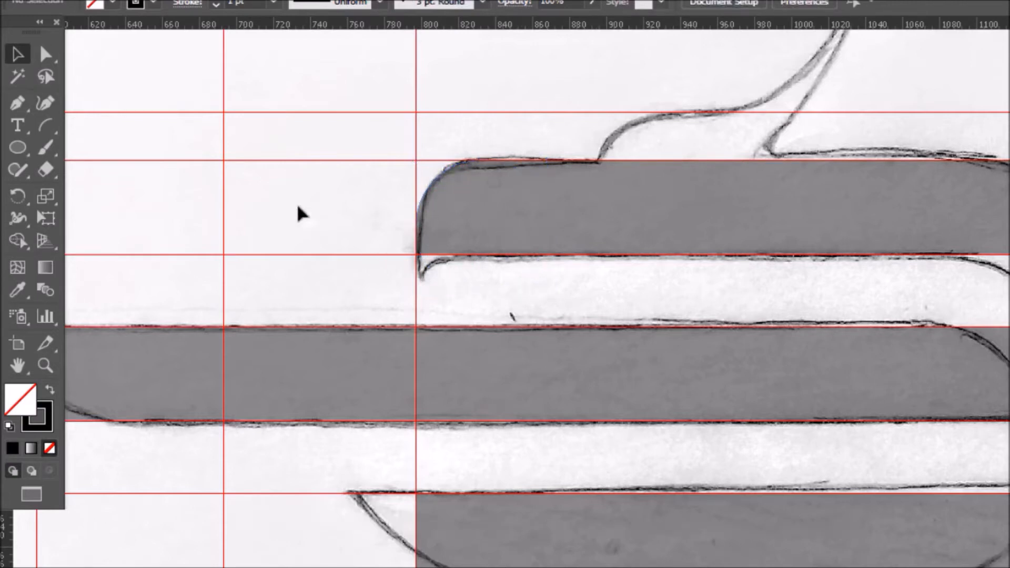
# Step: Draw a circle under the top rectangle's lower-left corner, starting at the left guide and spanning the gap to the second band
pyautogui.click(18, 148)
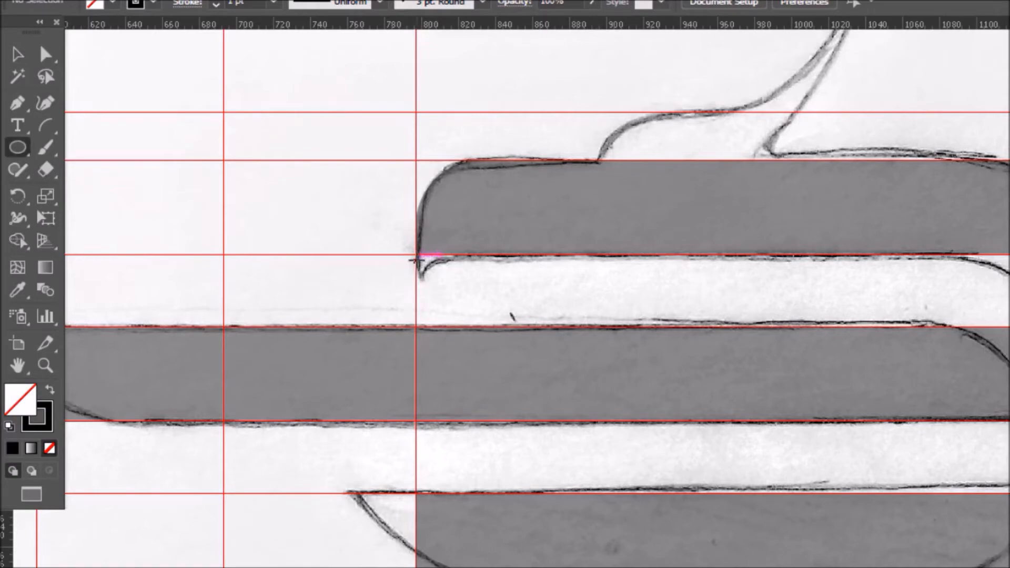
pyautogui.moveTo(417, 257); pyautogui.dragTo(444, 292)
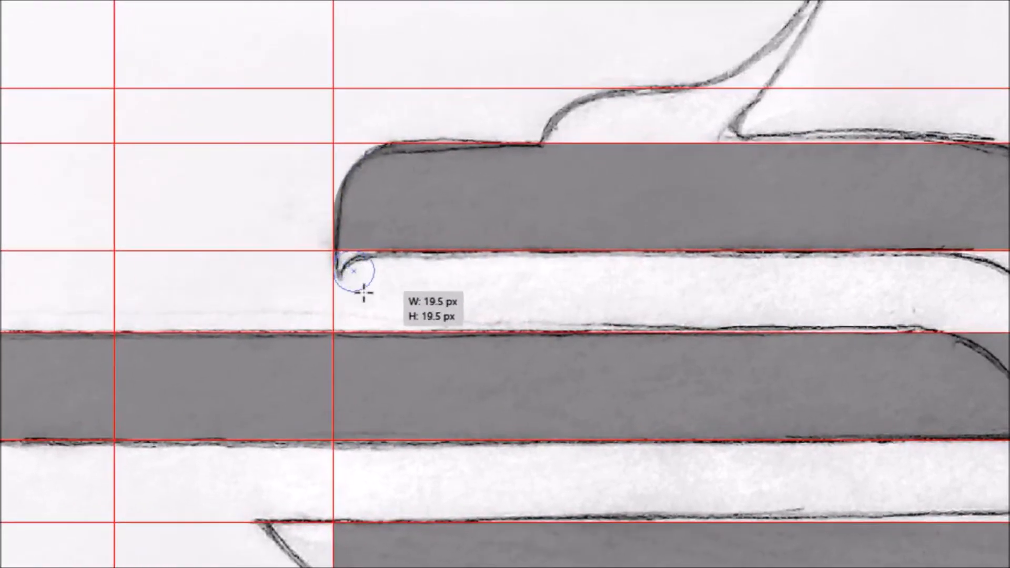
pyautogui.moveTo(364, 292); pyautogui.dragTo(397, 335)
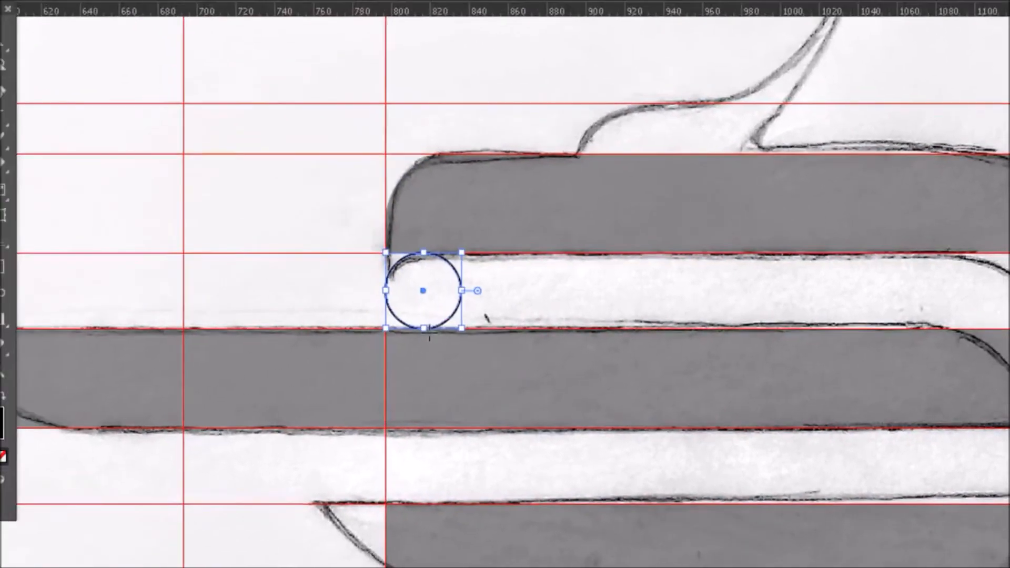
pyautogui.press('v')
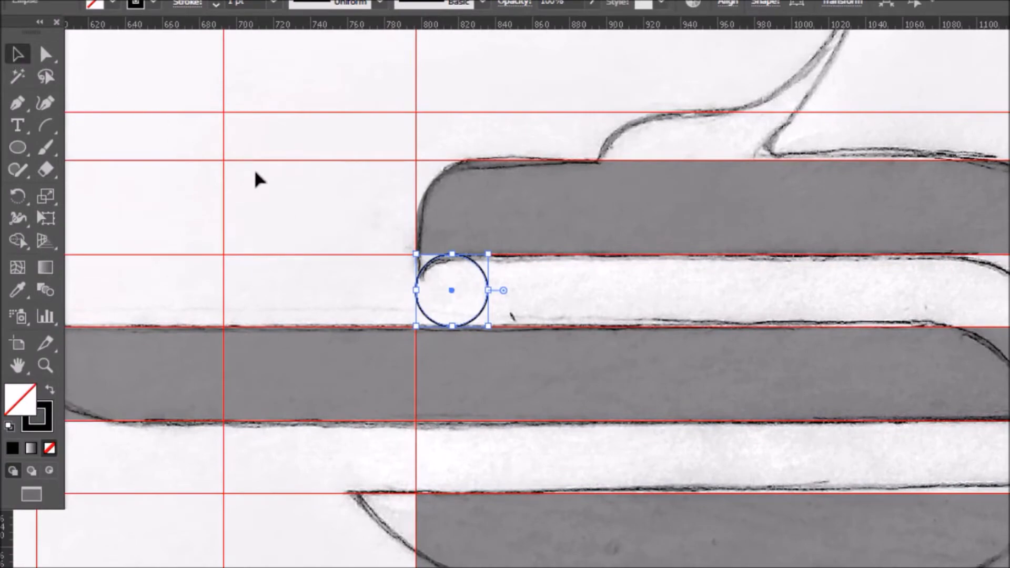
pyautogui.click(258, 178)
# Step: Draw a vertical line with the Pen tool from the top rectangle's left edge down to the small circle's left anchor
pyautogui.click(19, 103)
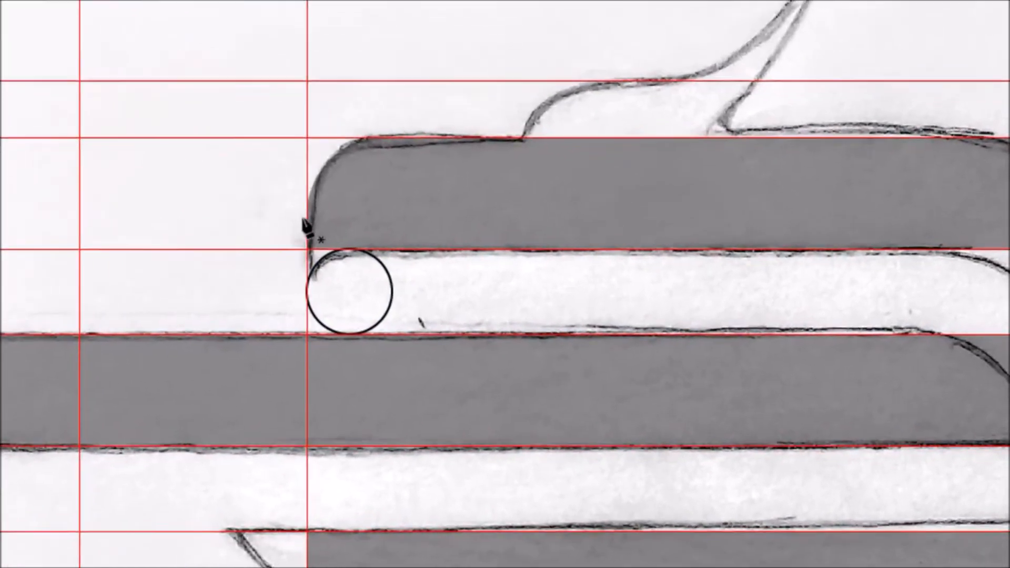
pyautogui.click(289, 215)
pyautogui.click(289, 290)
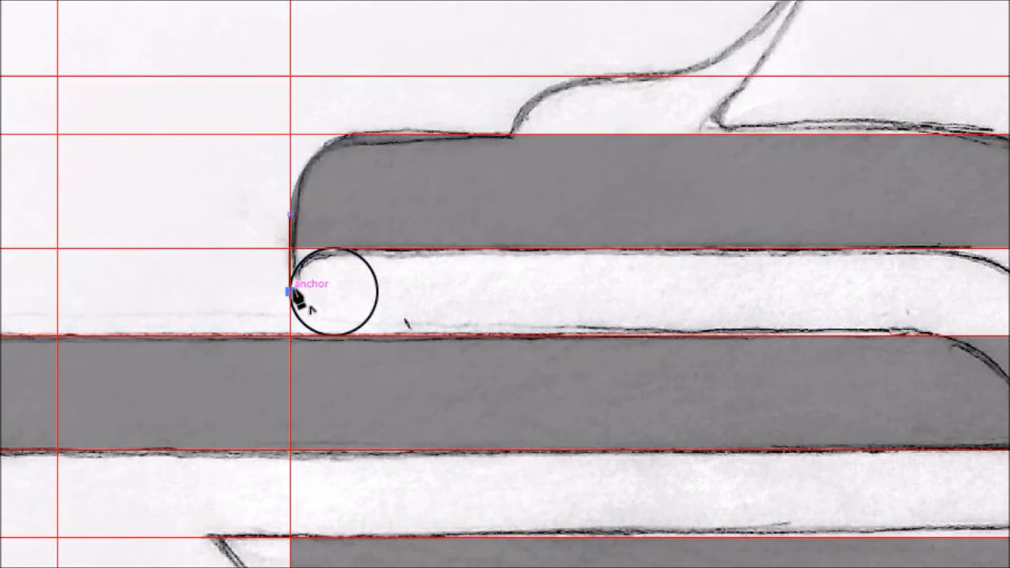
pyautogui.press('v')
pyautogui.click(195, 215)
# Step: Create the small corner piece between the rectangle, line and circle with the Shape Builder, and delete the leftover circle and line
pyautogui.moveTo(264, 216); pyautogui.dragTo(316, 277)
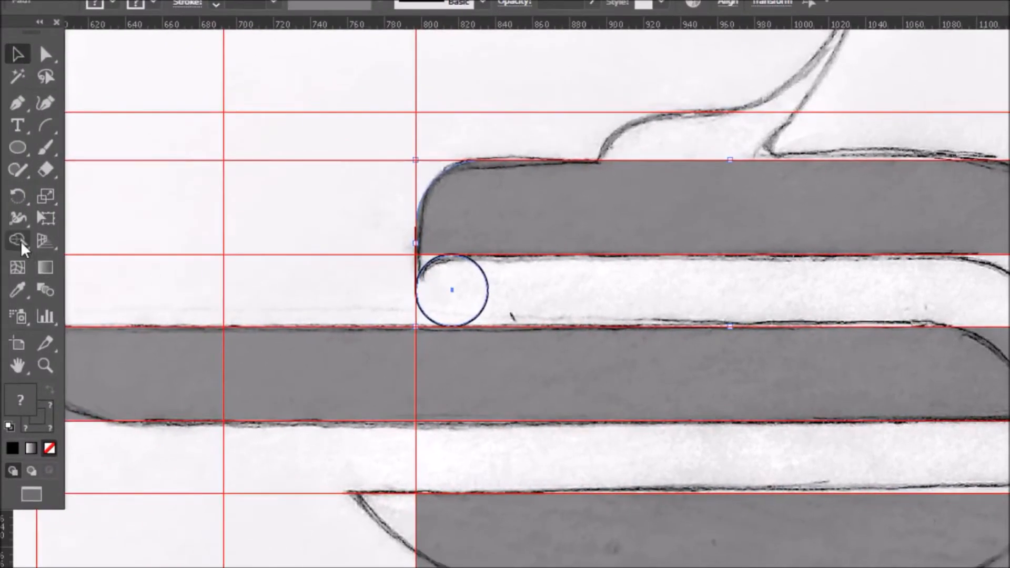
pyautogui.click(19, 242)
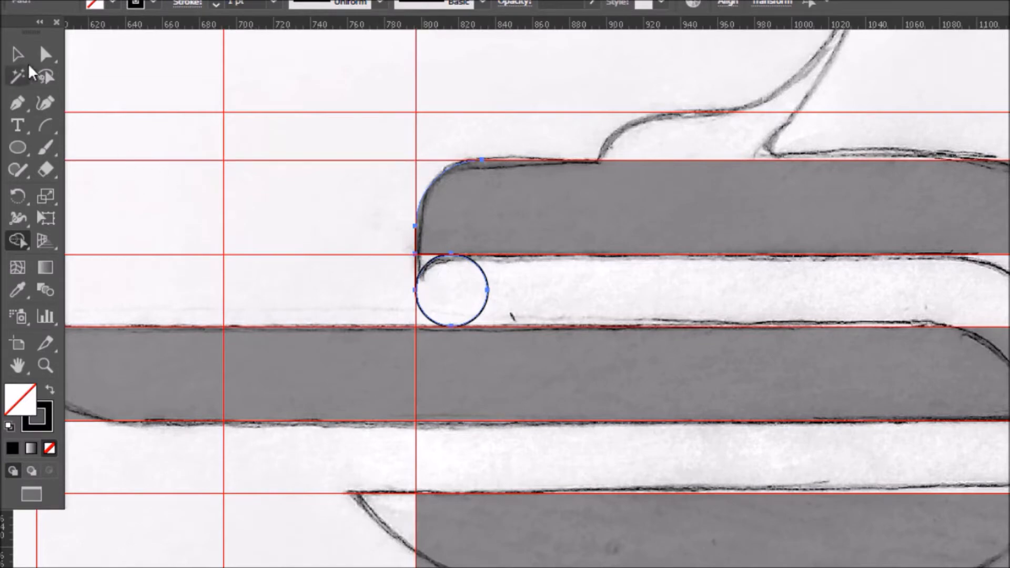
pyautogui.click(17, 54)
pyautogui.click(478, 289)
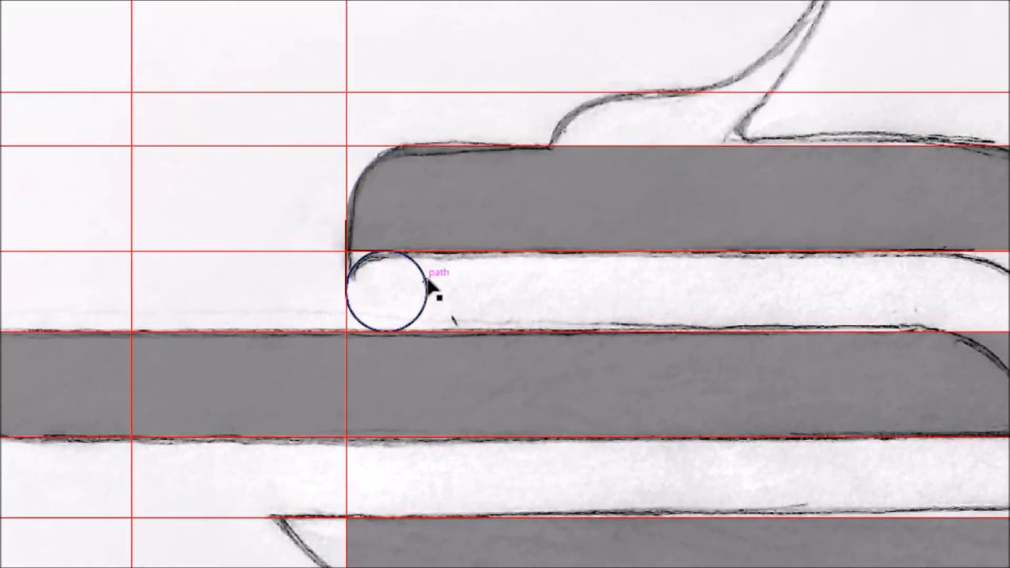
pyautogui.press('Delete')
pyautogui.click(346, 234)
pyautogui.press('Delete')
pyautogui.moveTo(352, 274); pyautogui.dragTo(408, 289)
pyautogui.click(333, 277)
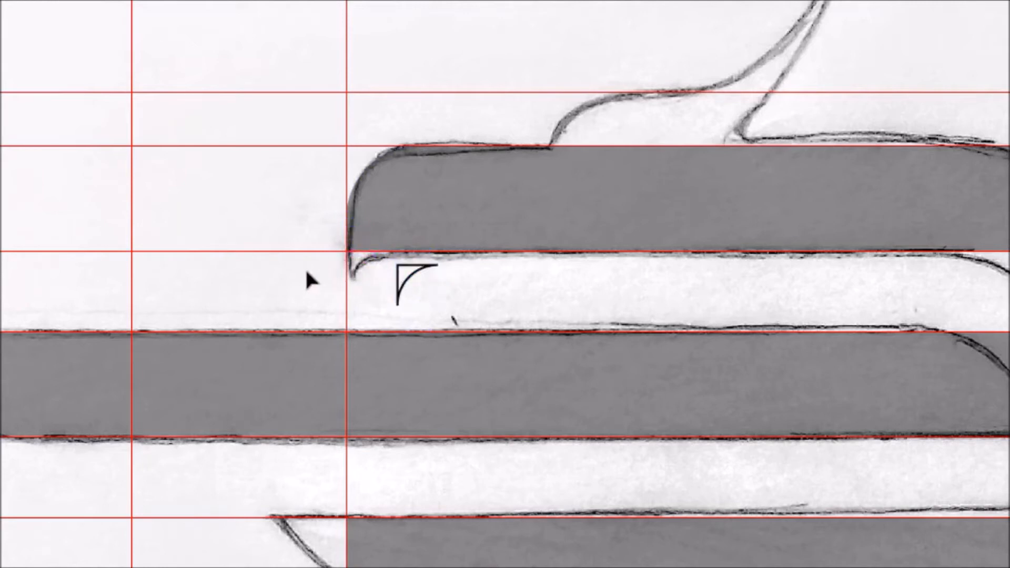
pyautogui.hotkey('ctrl', 'z')
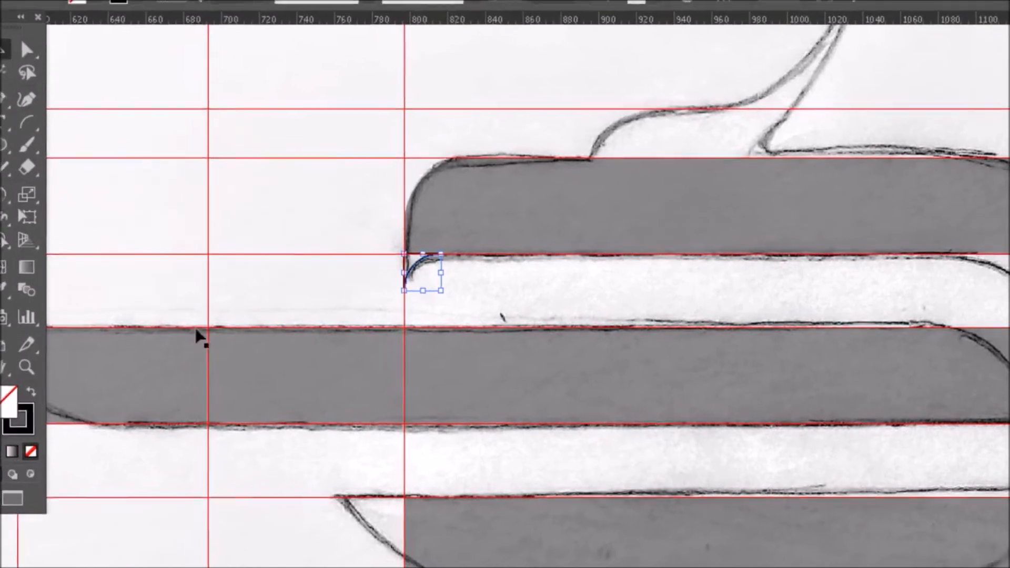
# Step: Copy the top rectangle's fill and opacity onto the small corner piece with the Eyedropper
pyautogui.click(6, 292)
pyautogui.click(460, 180)
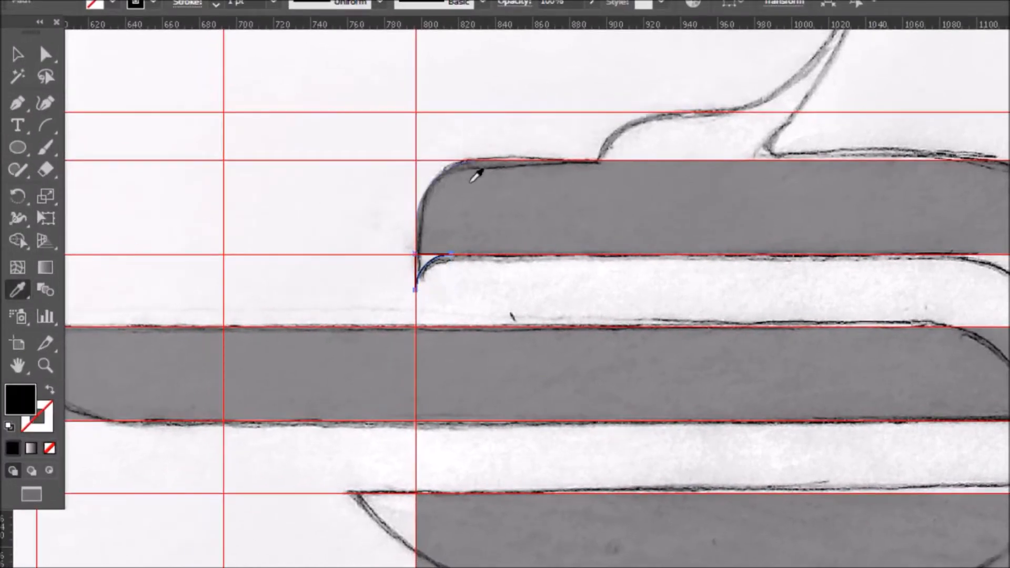
pyautogui.click(17, 54)
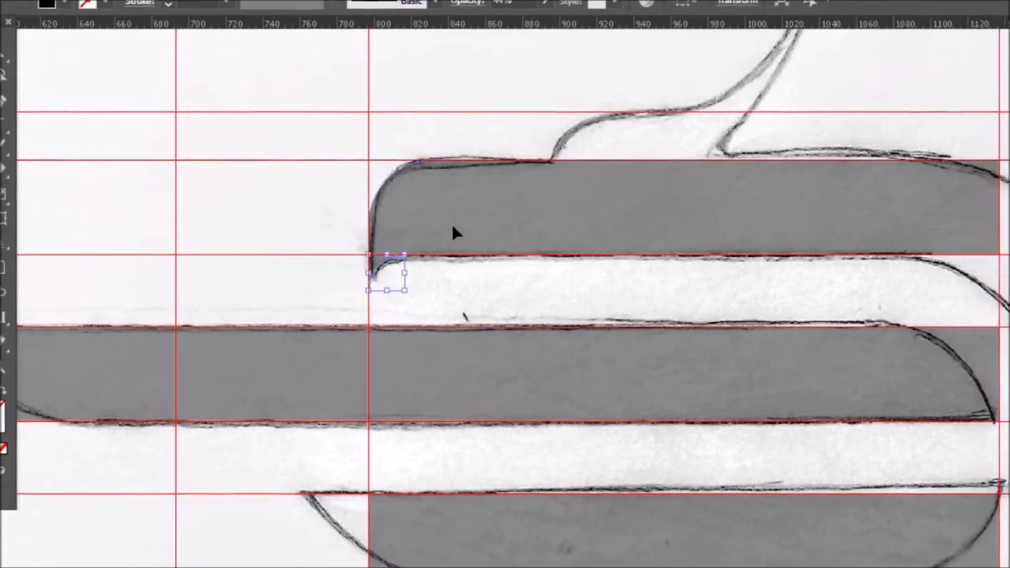
# Step: Unite the small corner piece with the top rectangle using Pathfinder and deselect the result
pyautogui.keyDown('shift'); pyautogui.click(453, 227); pyautogui.keyUp('shift')
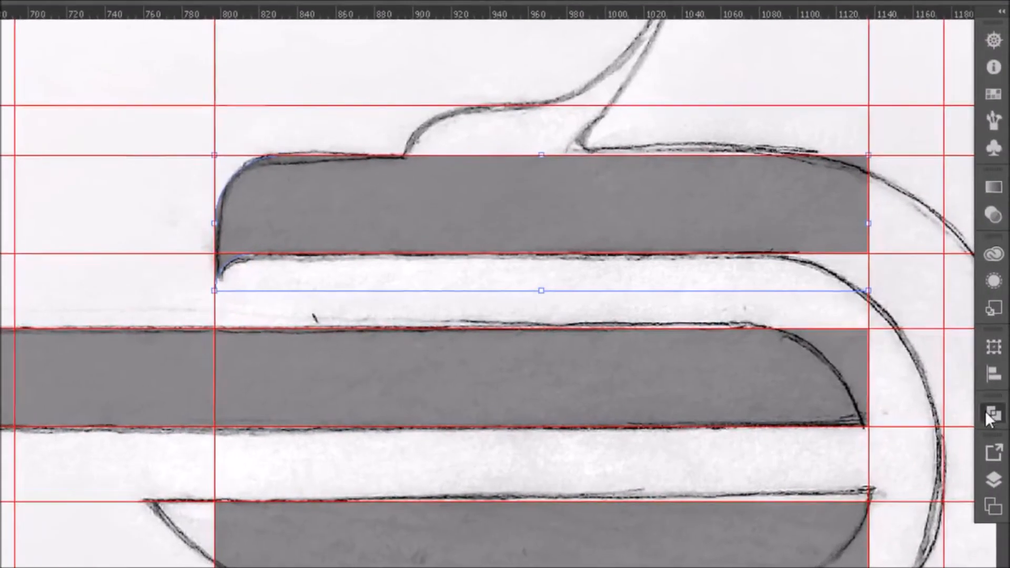
pyautogui.click(994, 410)
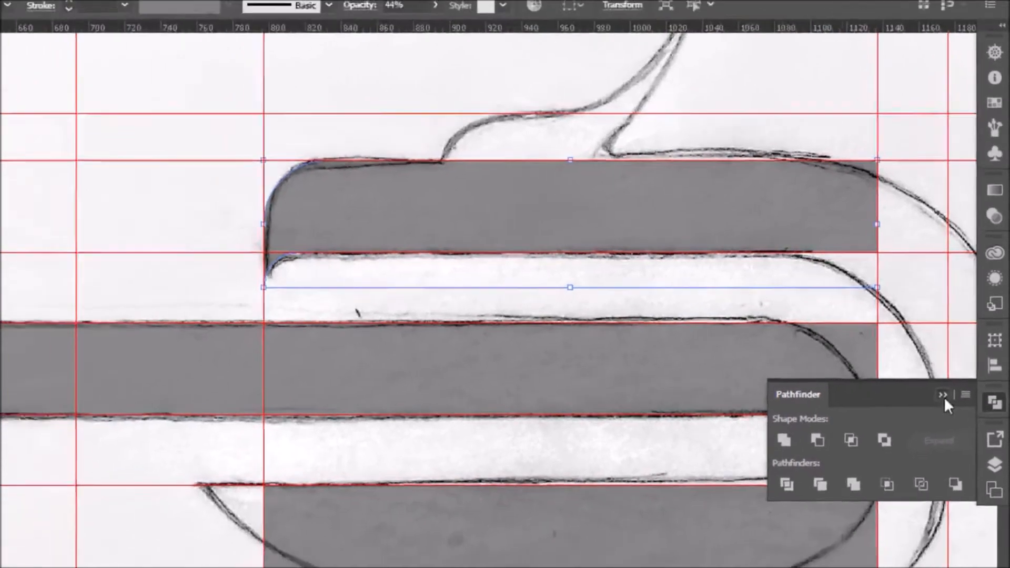
pyautogui.click(933, 413)
pyautogui.click(236, 283)
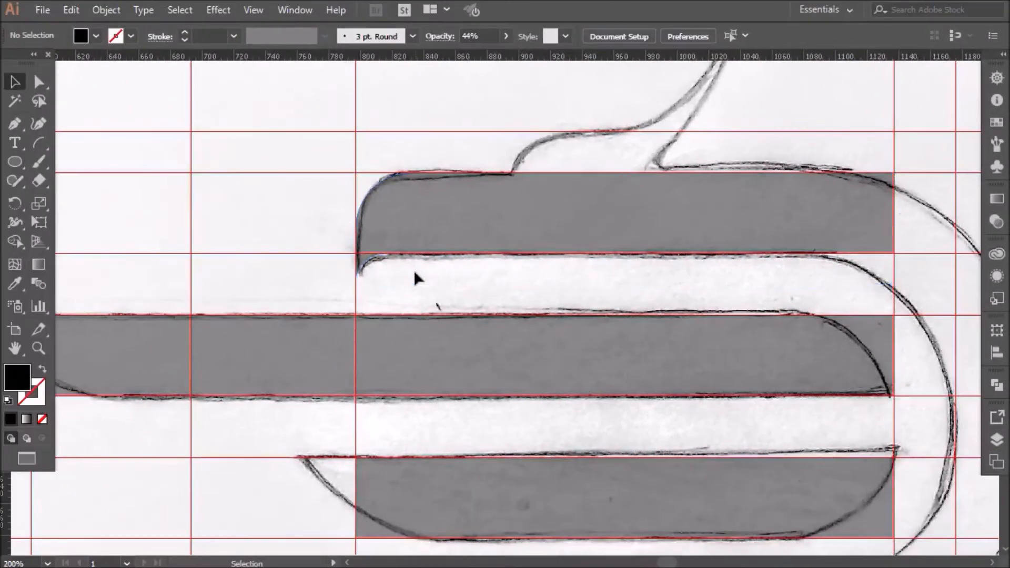
# Step: Set the opacity of the merged top shape to 49% and deselect it
pyautogui.click(411, 225)
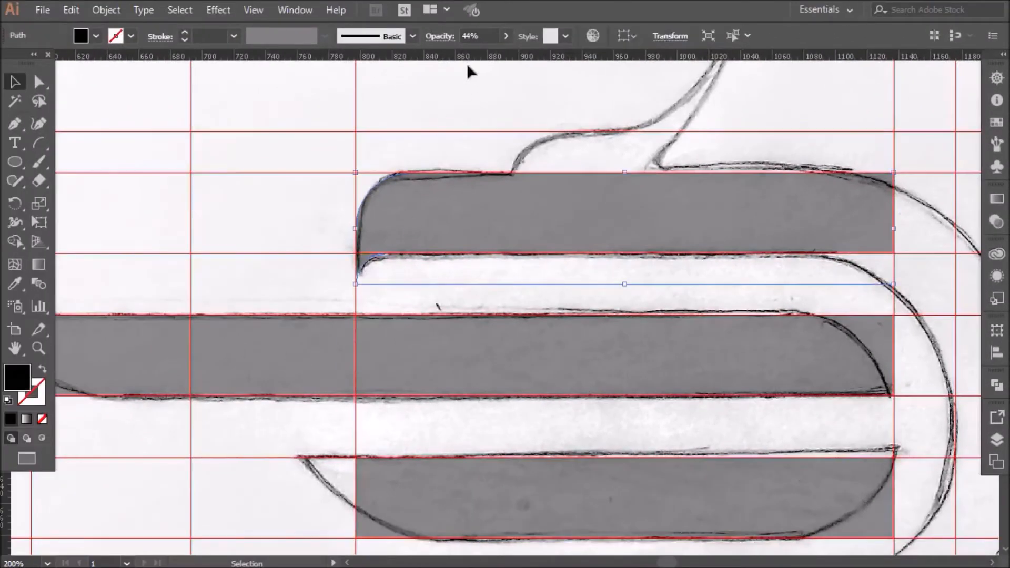
pyautogui.click(506, 36)
pyautogui.moveTo(474, 58); pyautogui.dragTo(539, 58)
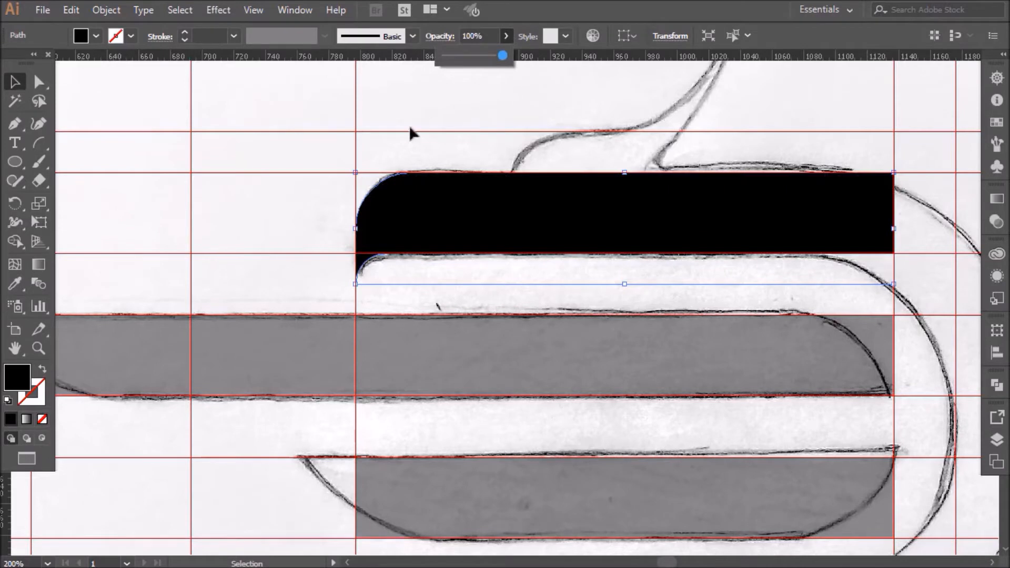
pyautogui.click(506, 36)
pyautogui.moveTo(500, 55); pyautogui.dragTo(476, 56)
pyautogui.click(428, 116)
pyautogui.click(429, 117)
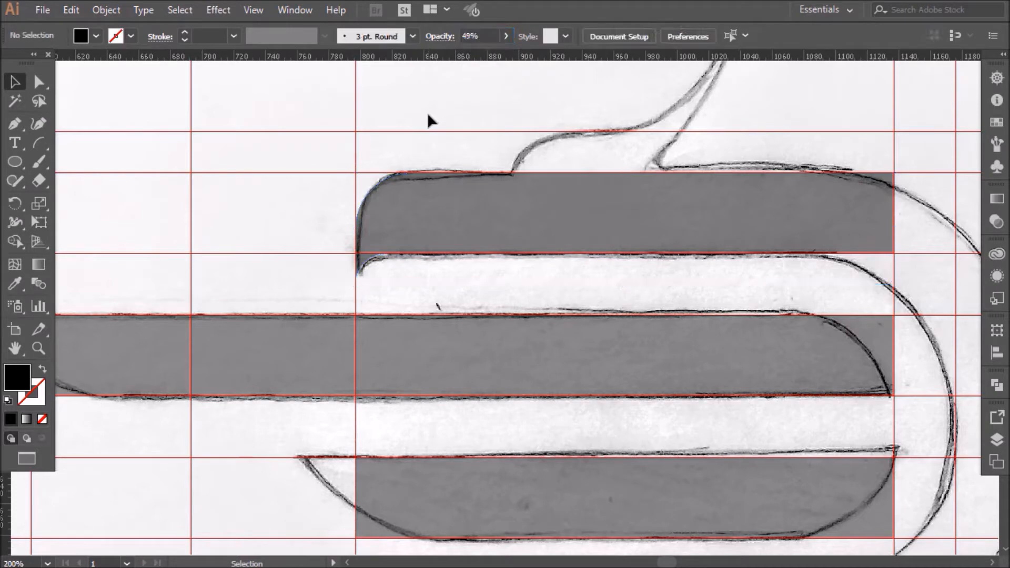
# Step: Draw a circle about 105 px in diameter in the second band's lower-left corner, with a black outline and no fill
pyautogui.keyDown('alt'); pyautogui.scroll(-1, 382, 281); pyautogui.keyUp('alt')
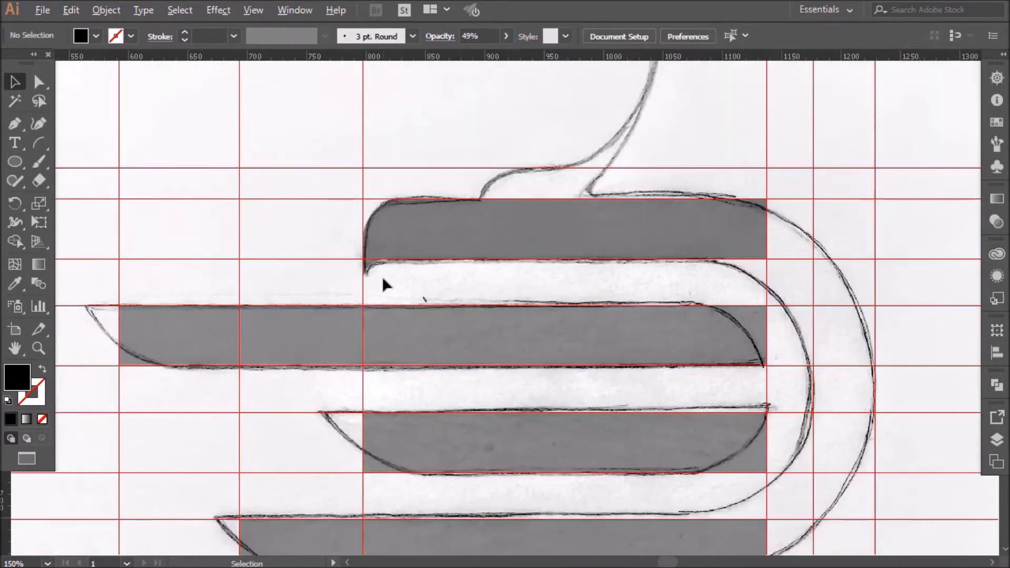
pyautogui.press('alt')
pyautogui.press('a')
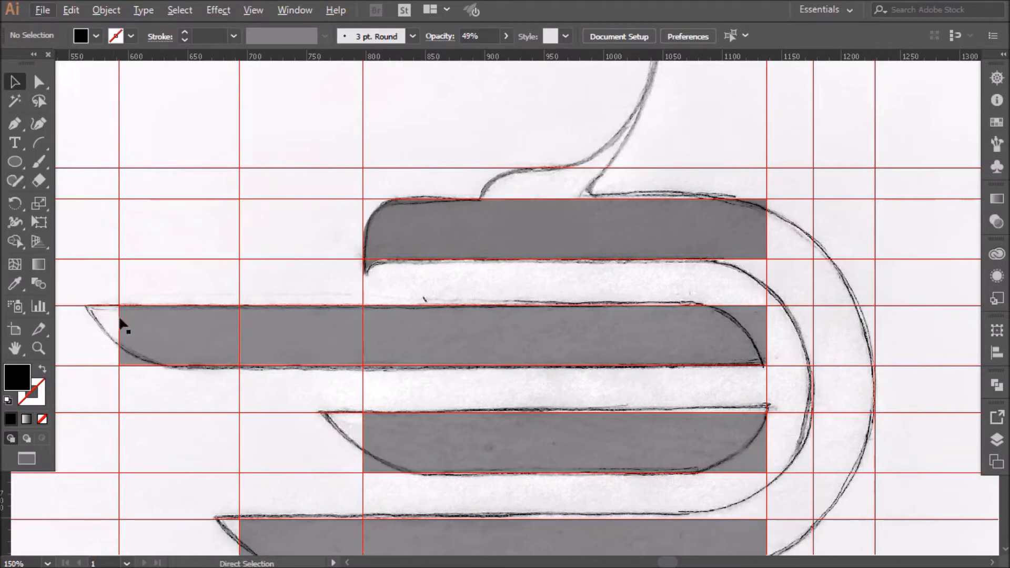
pyautogui.click(19, 165)
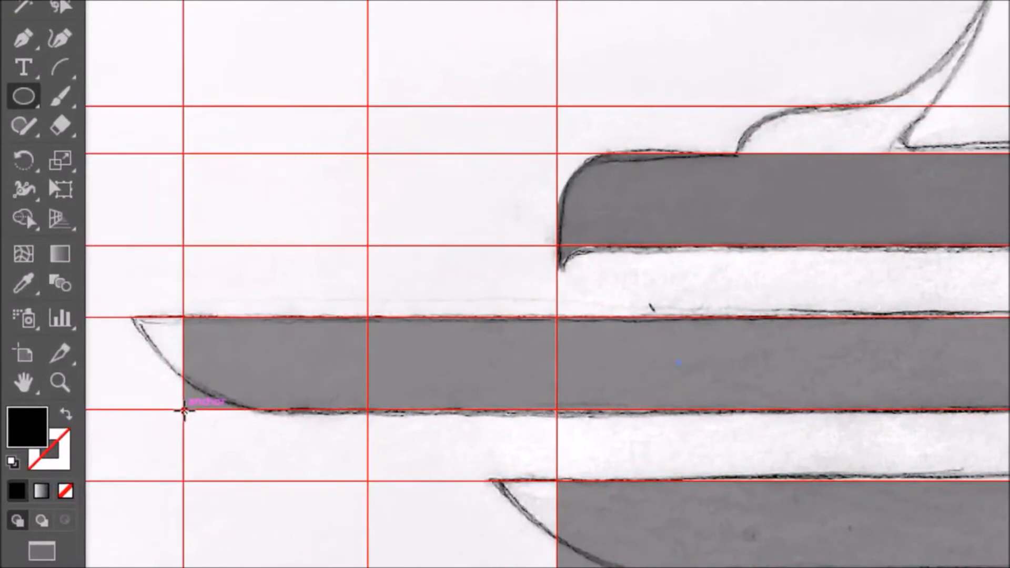
pyautogui.moveTo(184, 410); pyautogui.dragTo(339, 218)
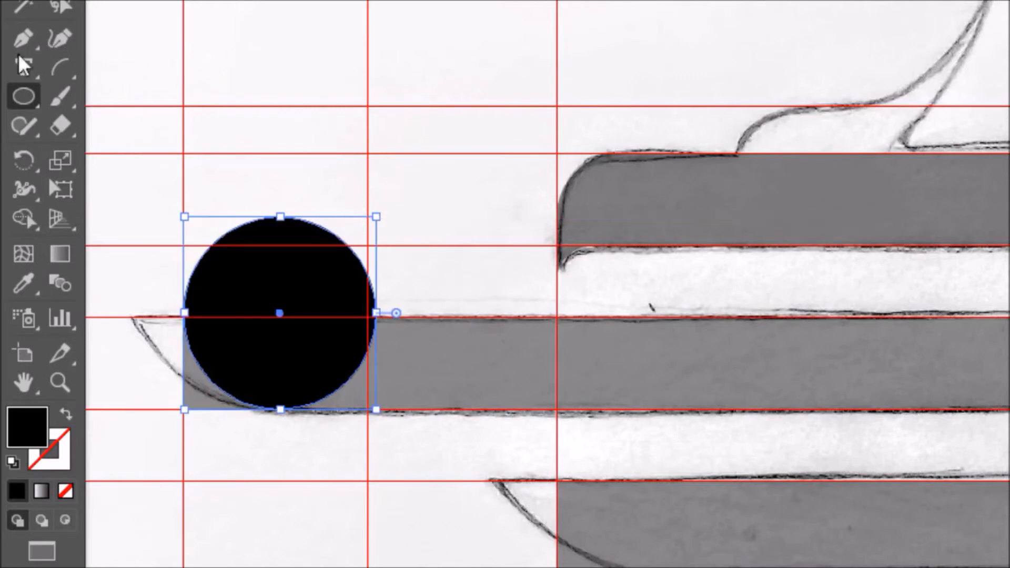
pyautogui.press('v')
pyautogui.click(66, 414)
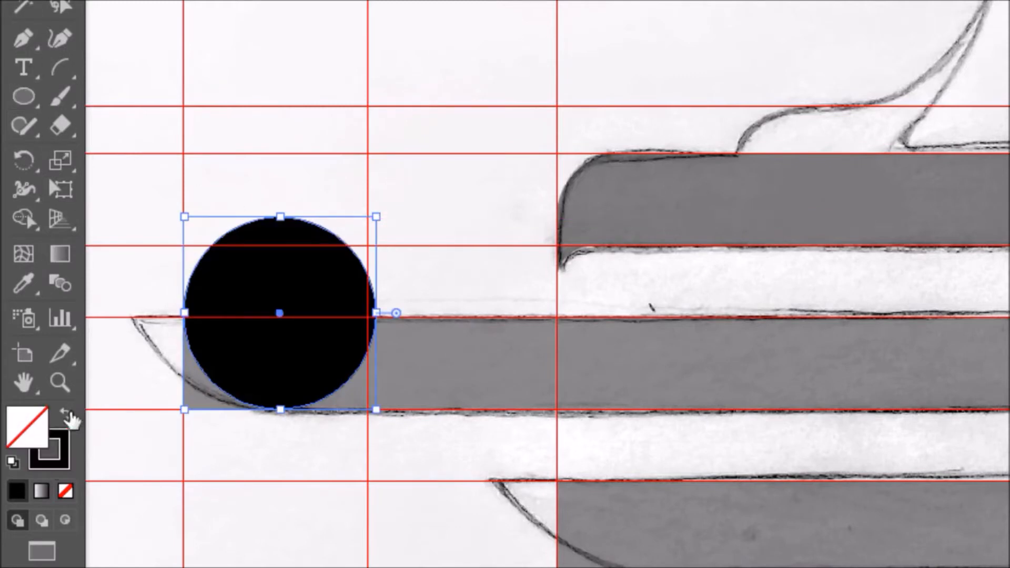
pyautogui.click(207, 483)
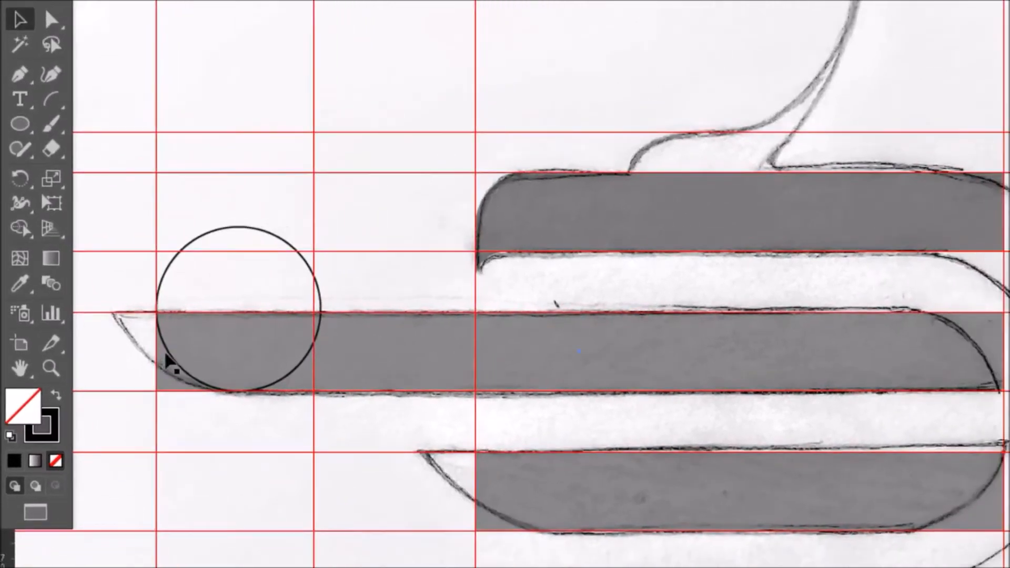
# Step: Copy the large circle into the lower-left corners of the third band and the lowest band
pyautogui.moveTo(167, 357); pyautogui.dragTo(492, 496)
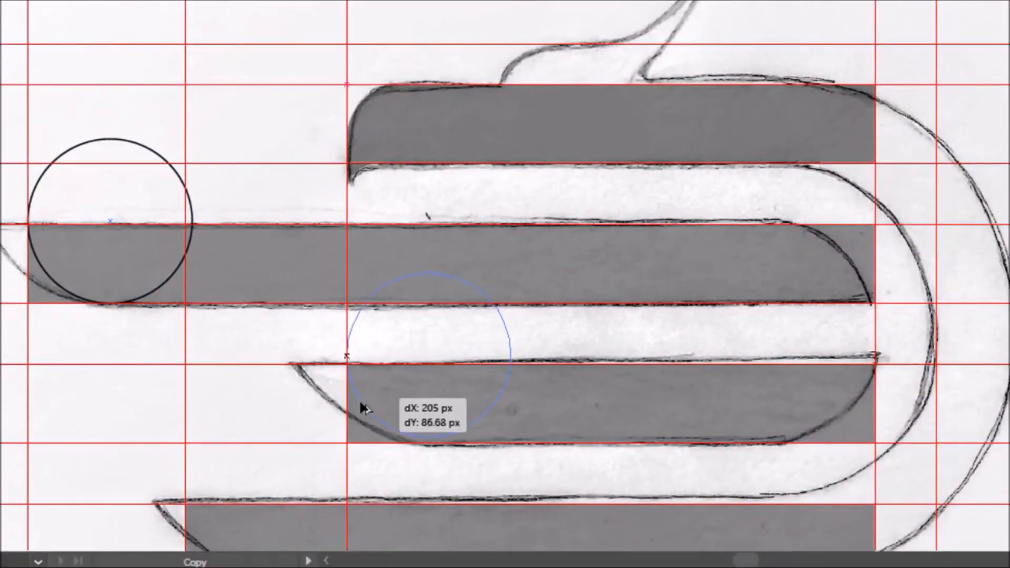
pyautogui.moveTo(363, 408); pyautogui.dragTo(361, 413)
pyautogui.click(404, 479)
pyautogui.scroll(-3, 409, 448)
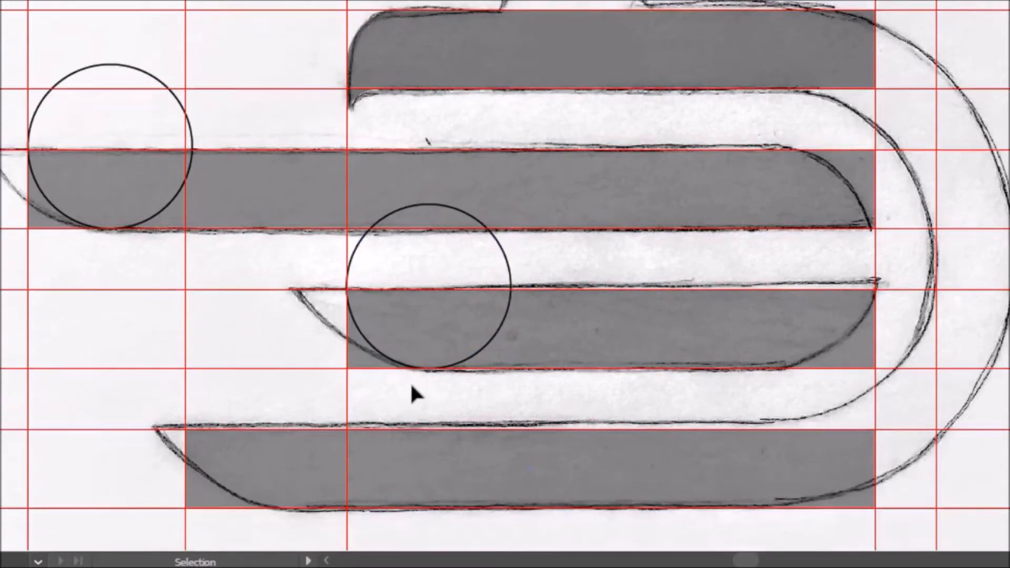
pyautogui.scroll(-2, 410, 381)
pyautogui.scroll(-3, 411, 357)
pyautogui.press('a')
pyautogui.press('v')
pyautogui.moveTo(441, 203); pyautogui.dragTo(339, 304)
pyautogui.click(377, 477)
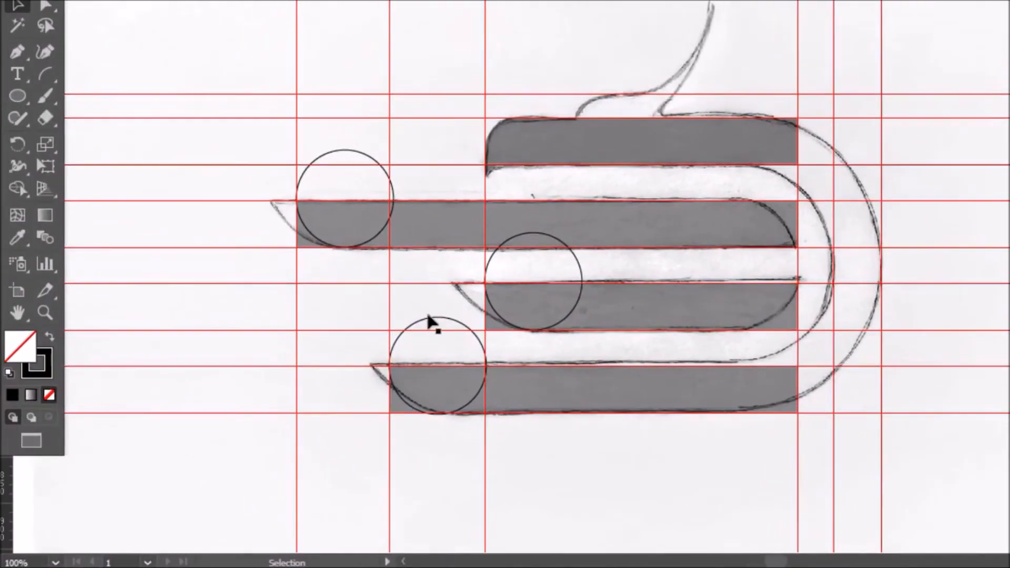
# Step: Trim the lower-left corners of the three lower bands along their circles with the Shape Builder
pyautogui.moveTo(362, 258); pyautogui.dragTo(362, 257)
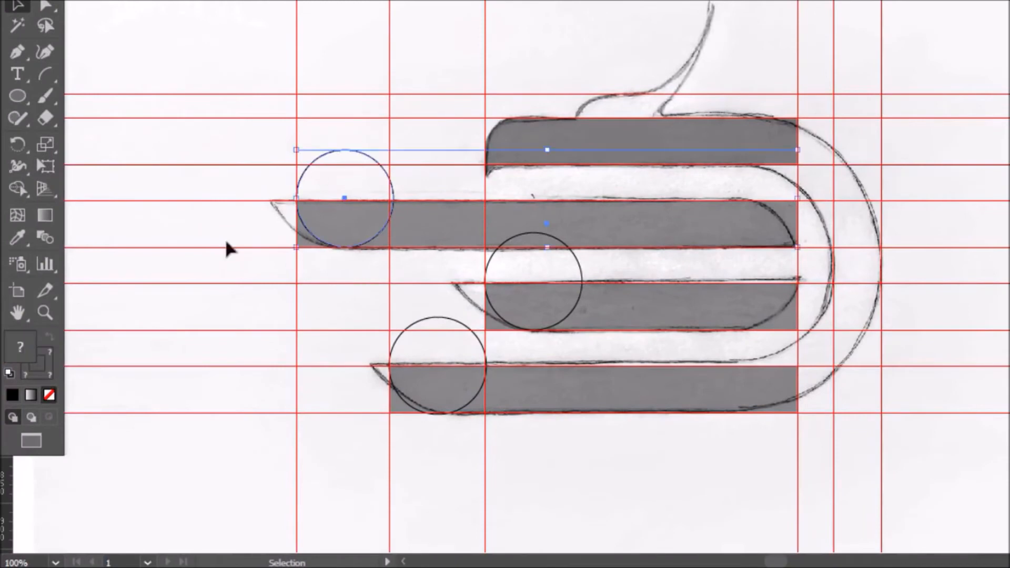
pyautogui.click(17, 186)
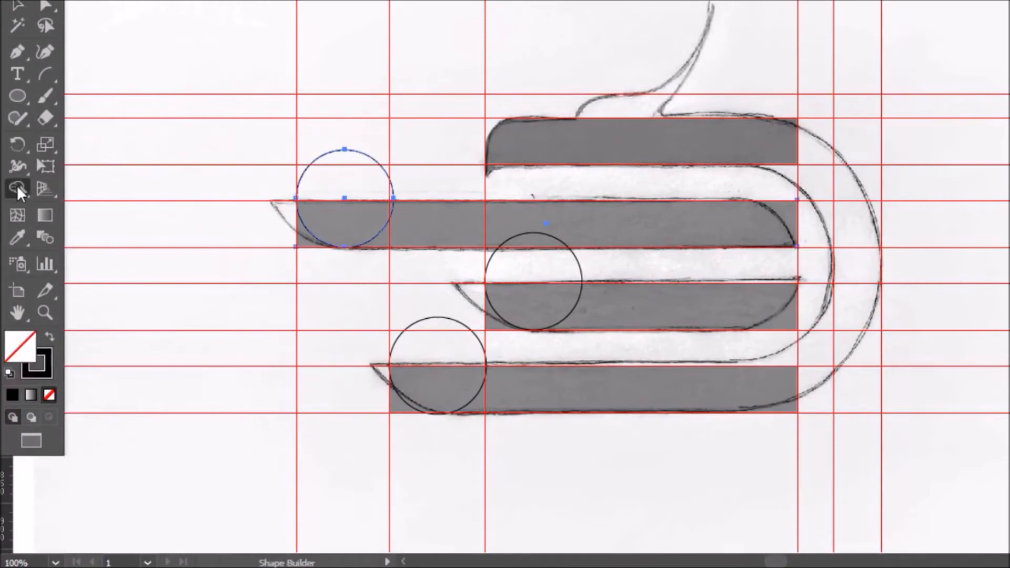
pyautogui.keyDown('alt'); pyautogui.click(308, 244); pyautogui.keyUp('alt')
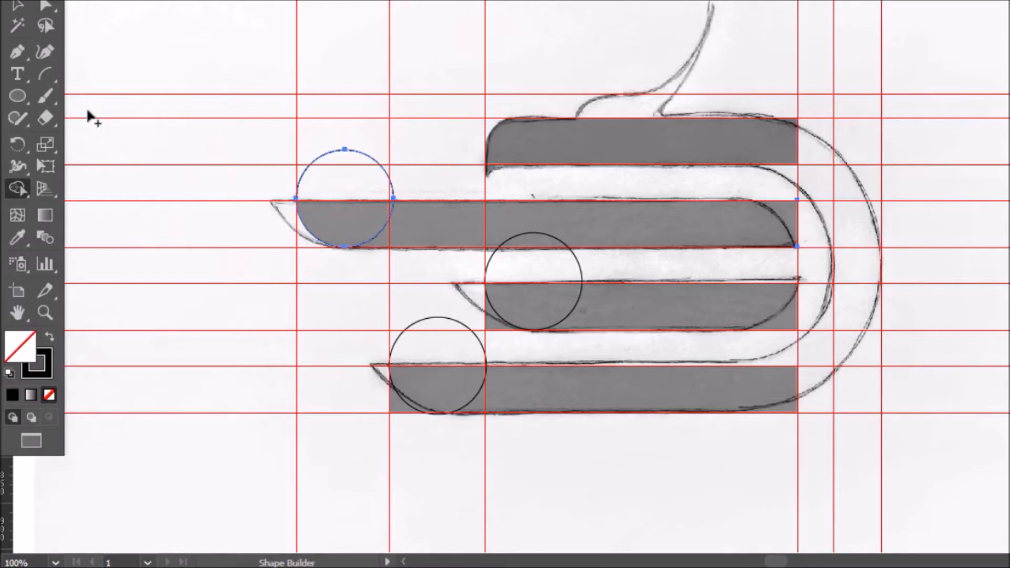
pyautogui.click(18, 5)
pyautogui.moveTo(461, 268); pyautogui.dragTo(530, 311)
pyautogui.click(25, 189)
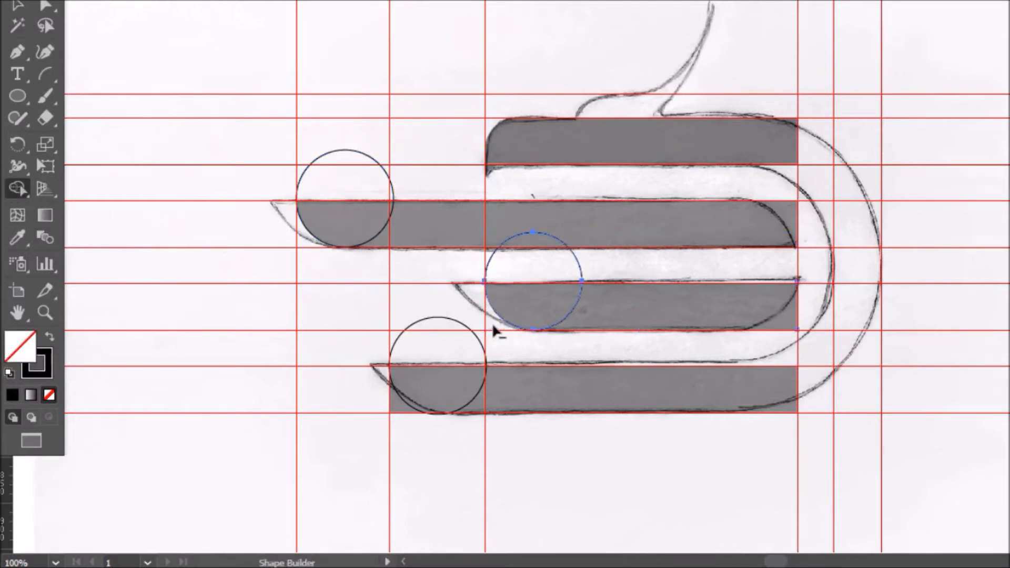
pyautogui.click(17, 6)
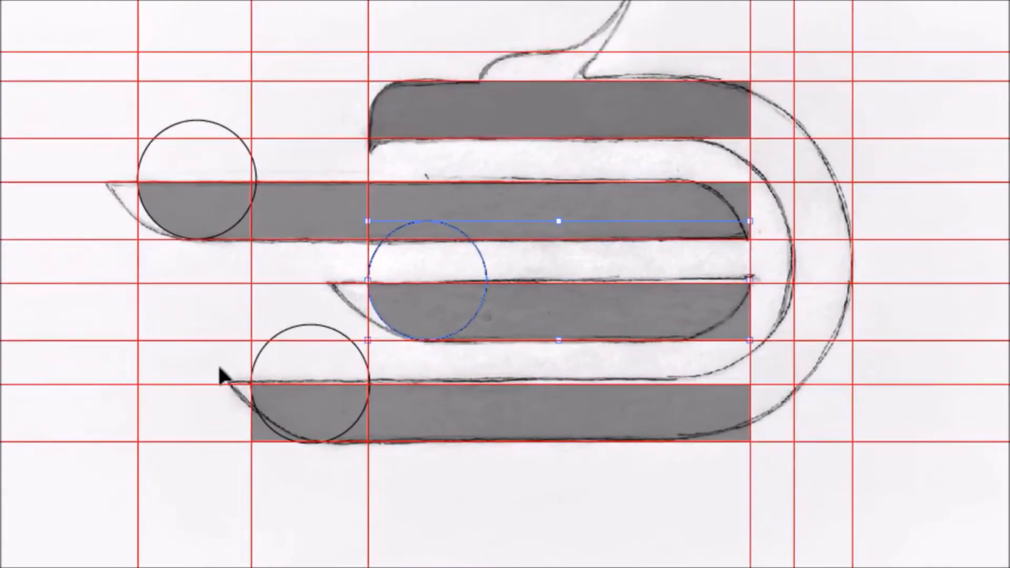
pyautogui.moveTo(221, 375); pyautogui.dragTo(289, 470)
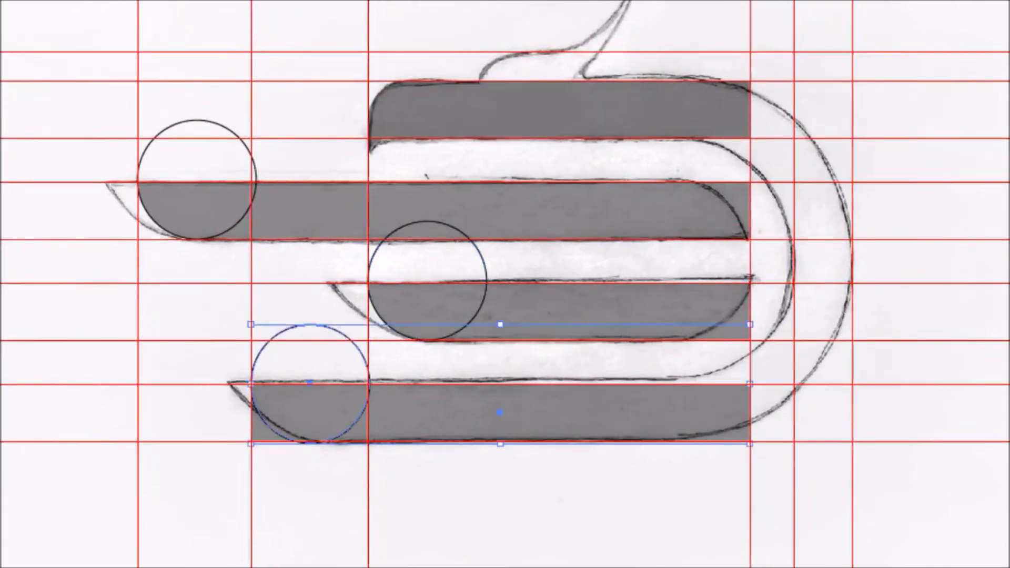
pyautogui.hotkey('shift', 'm')
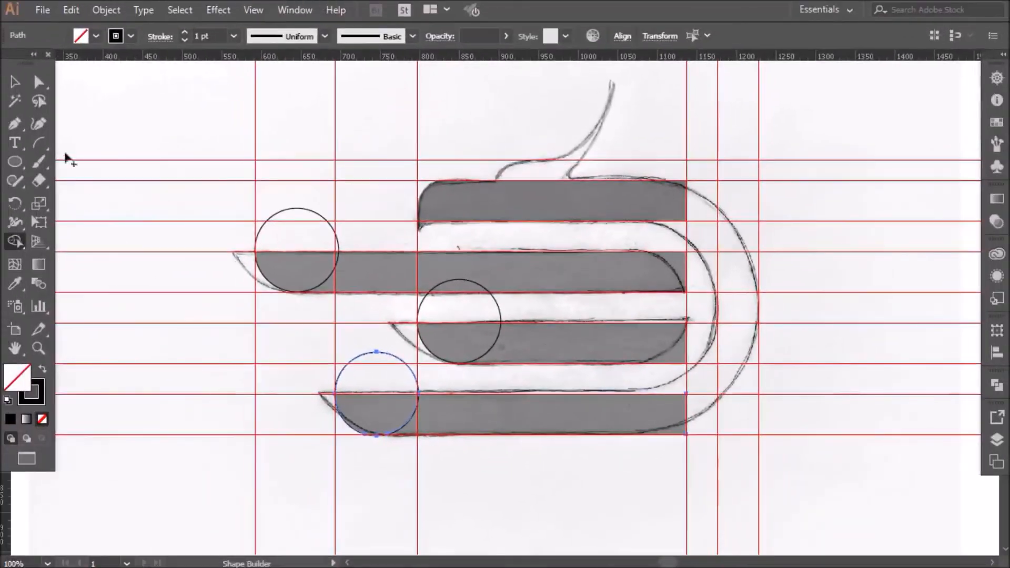
# Step: Delete the three helper circles left at the lower-left corners of the second, third and lowest bands
pyautogui.click(15, 82)
pyautogui.click(110, 117)
pyautogui.click(303, 213)
pyautogui.press('Delete')
pyautogui.click(452, 284)
pyautogui.press('Delete')
pyautogui.click(386, 356)
pyautogui.press('Delete')
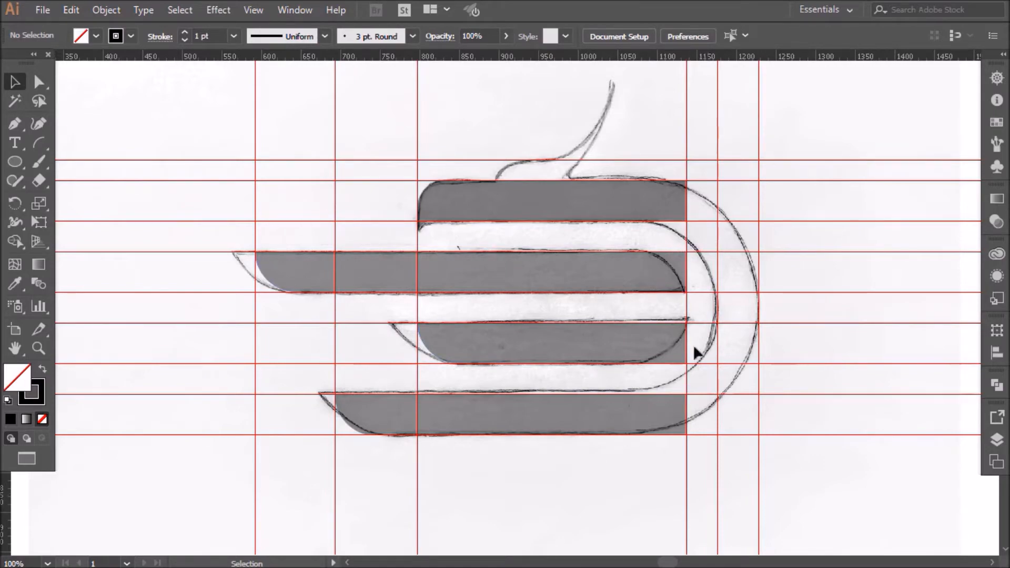
# Step: Draw a circle spanning the right ends of the two middle bands and trim their outer corners along it with the Shape Builder
pyautogui.click(15, 162)
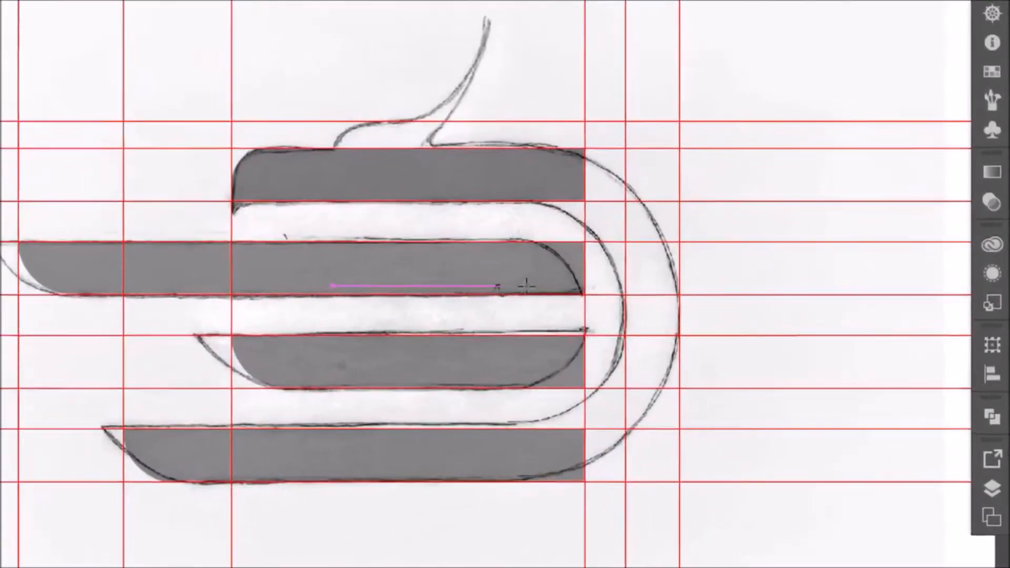
pyautogui.moveTo(583, 243); pyautogui.dragTo(462, 393)
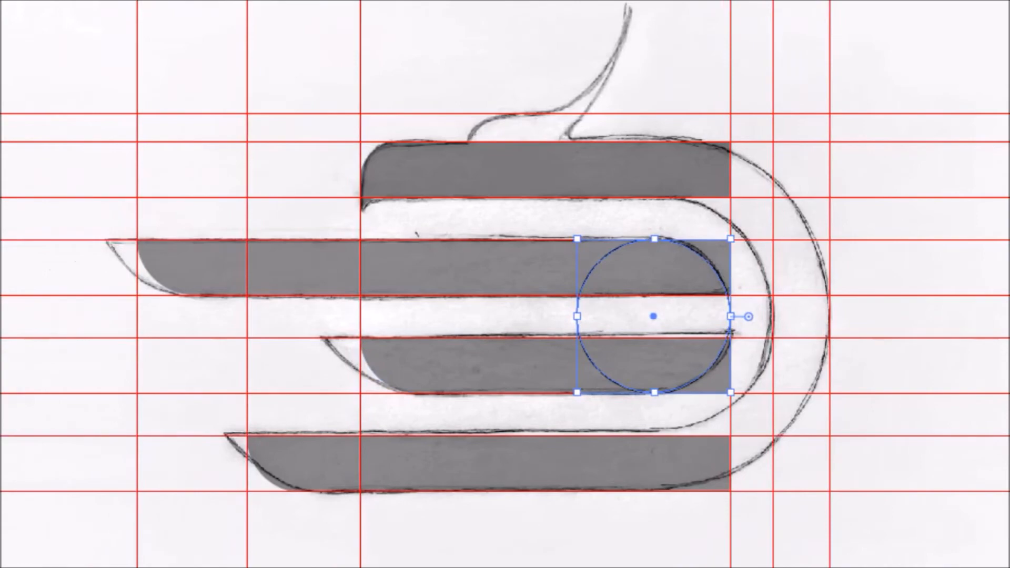
pyautogui.moveTo(505, 220); pyautogui.dragTo(632, 406)
pyautogui.moveTo(615, 229)
pyautogui.mouseDown()
pyautogui.moveTo(697, 368)
pyautogui.moveTo(721, 377)
pyautogui.mouseUp()
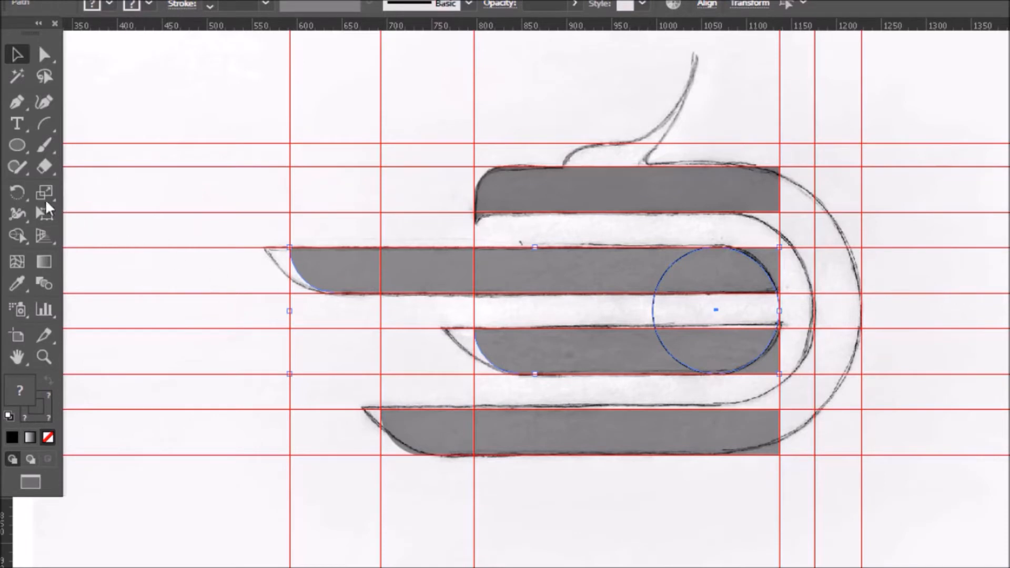
pyautogui.click(14, 236)
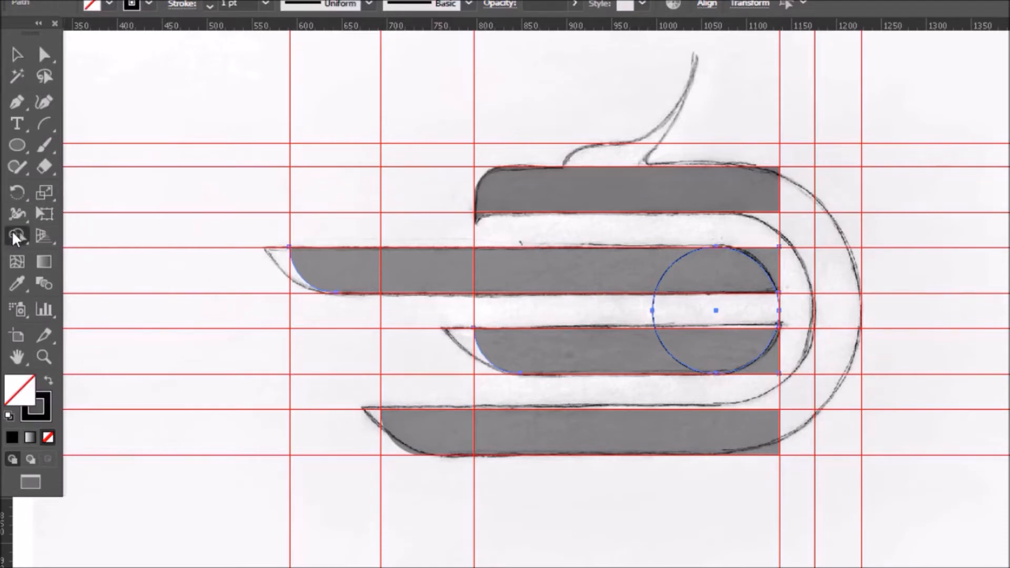
pyautogui.press('alt')
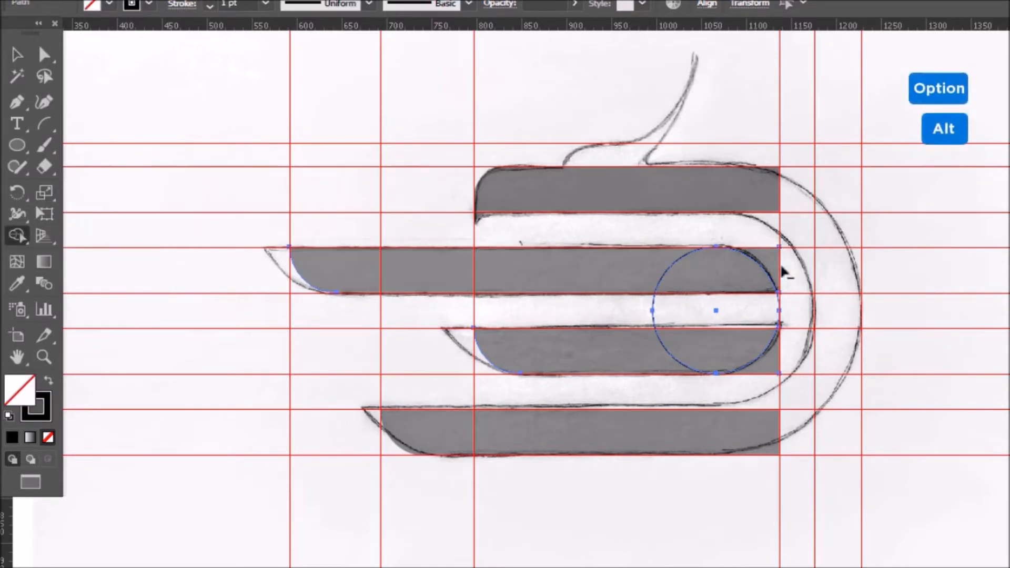
pyautogui.keyDown('alt'); pyautogui.click(768, 265); pyautogui.keyUp('alt')
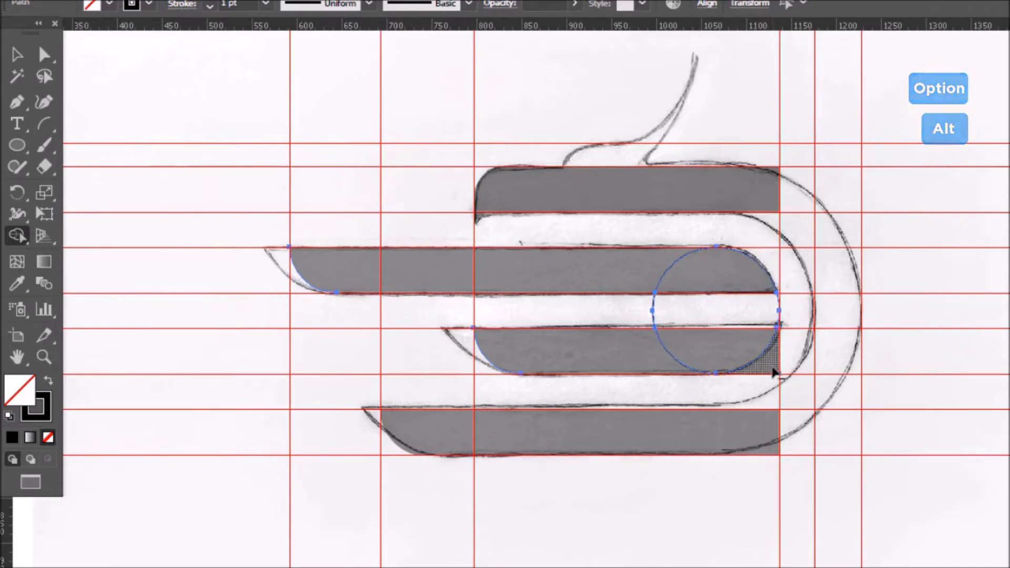
# Step: Delete the helper circle at the right ends of the two middle bands
pyautogui.click(17, 54)
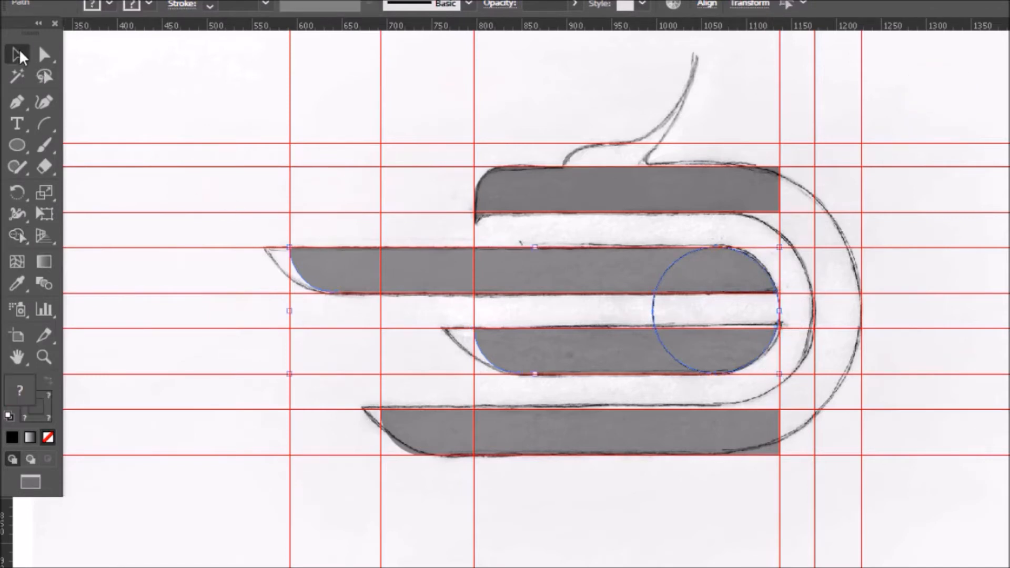
pyautogui.click(279, 140)
pyautogui.click(654, 314)
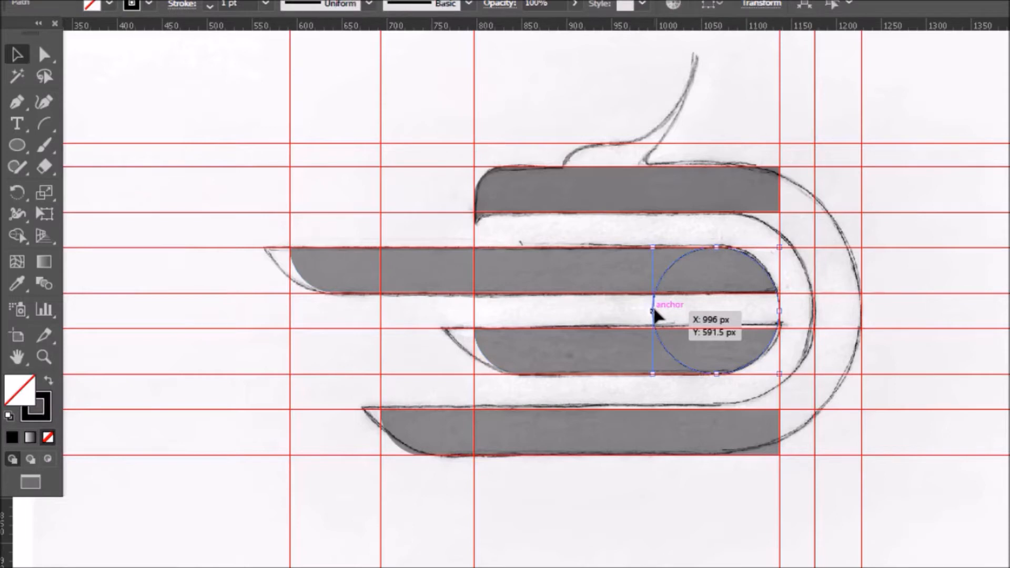
pyautogui.press('Delete')
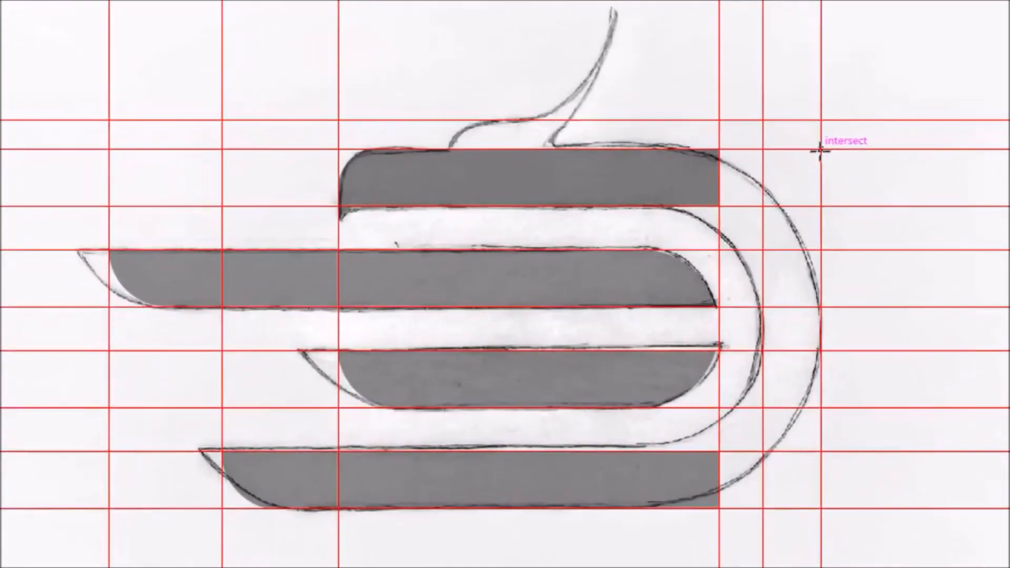
# Step: Draw a circle about 321 px in diameter over the sketched outer bend and a smaller concentric one along the inner bend
pyautogui.moveTo(820, 150)
pyautogui.mouseDown()
pyautogui.moveTo(779, 187)
pyautogui.moveTo(699, 311)
pyautogui.moveTo(529, 509)
pyautogui.mouseUp()
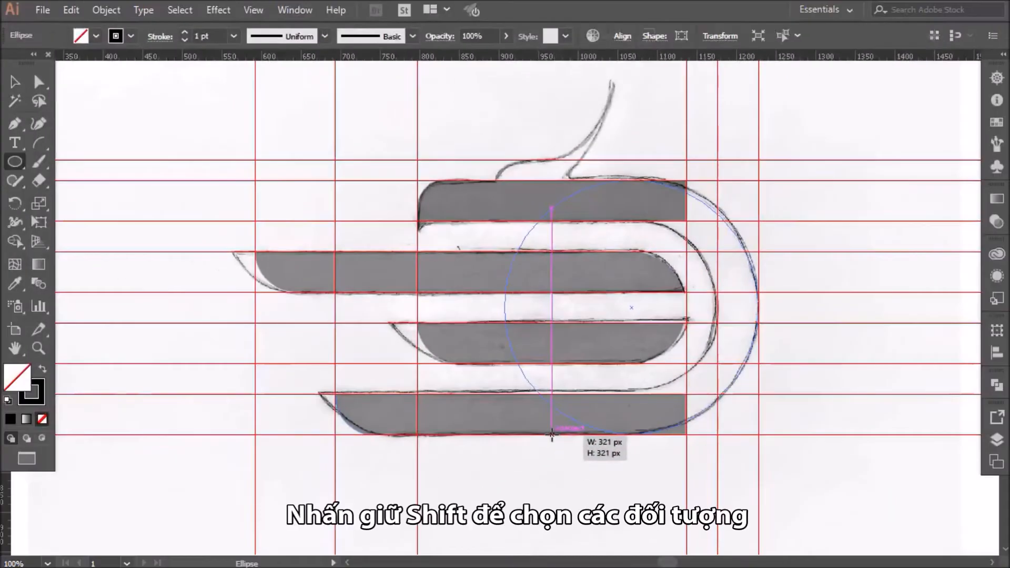
pyautogui.moveTo(552, 435); pyautogui.dragTo(552, 435)
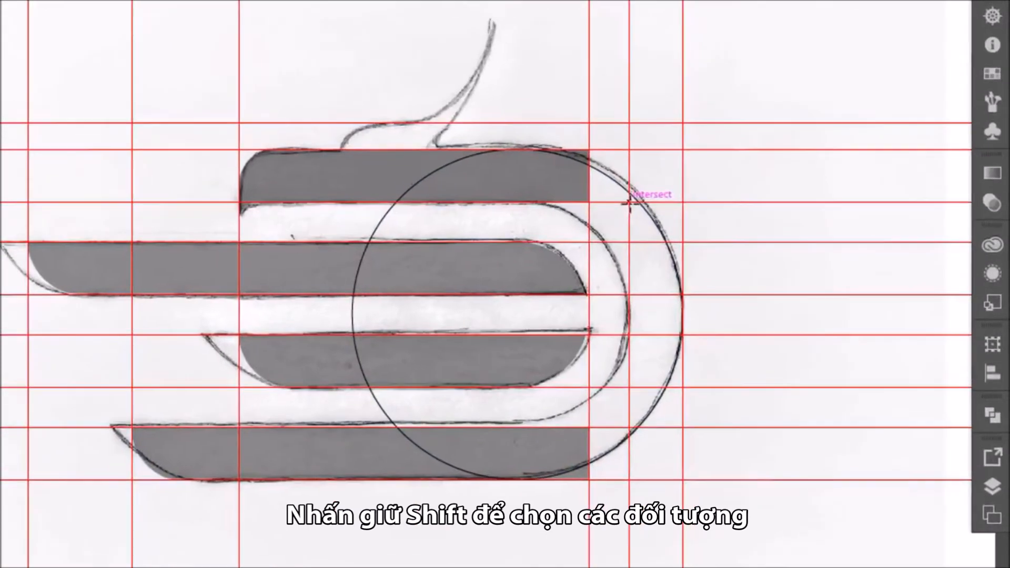
pyautogui.moveTo(629, 204)
pyautogui.mouseDown()
pyautogui.moveTo(536, 326)
pyautogui.moveTo(484, 428)
pyautogui.mouseUp()
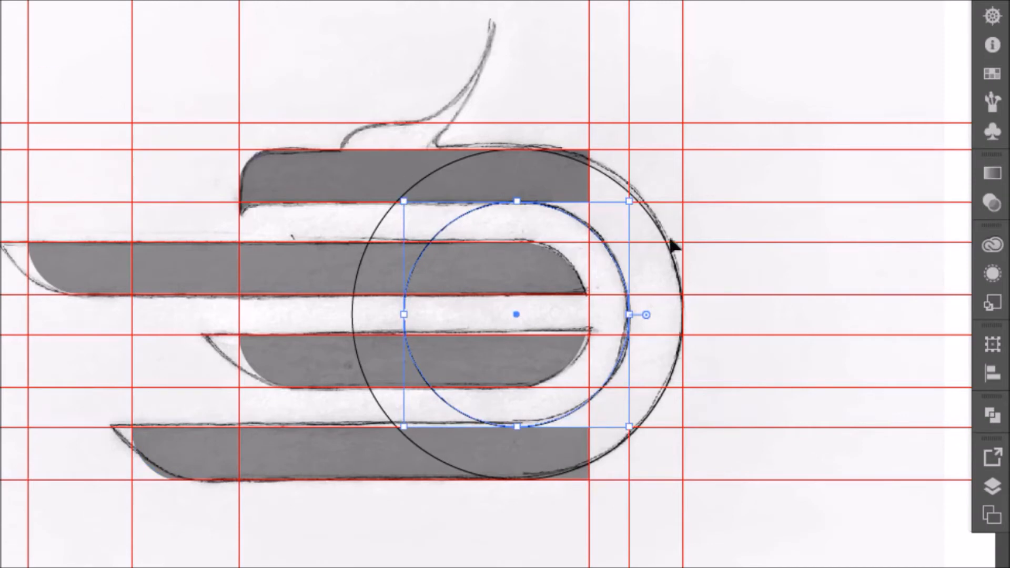
pyautogui.click(650, 151)
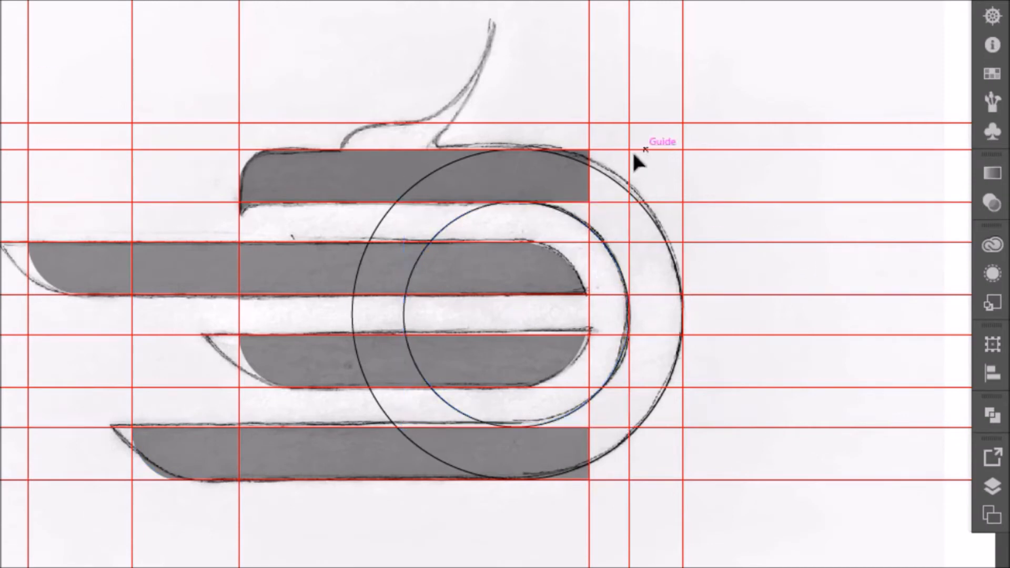
# Step: Merge the ring between the two circles with the overlapping ends of the top and lowest bands, using the Shape Builder
pyautogui.click(608, 185)
pyautogui.keyDown('shift'); pyautogui.click(576, 224); pyautogui.keyUp('shift')
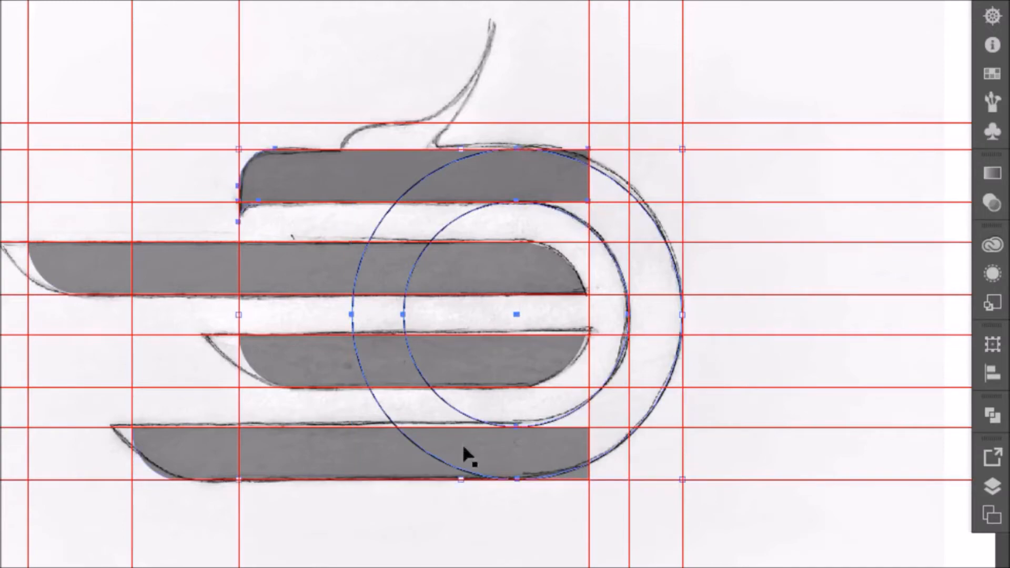
pyautogui.keyDown('shift'); pyautogui.click(464, 457); pyautogui.keyUp('shift')
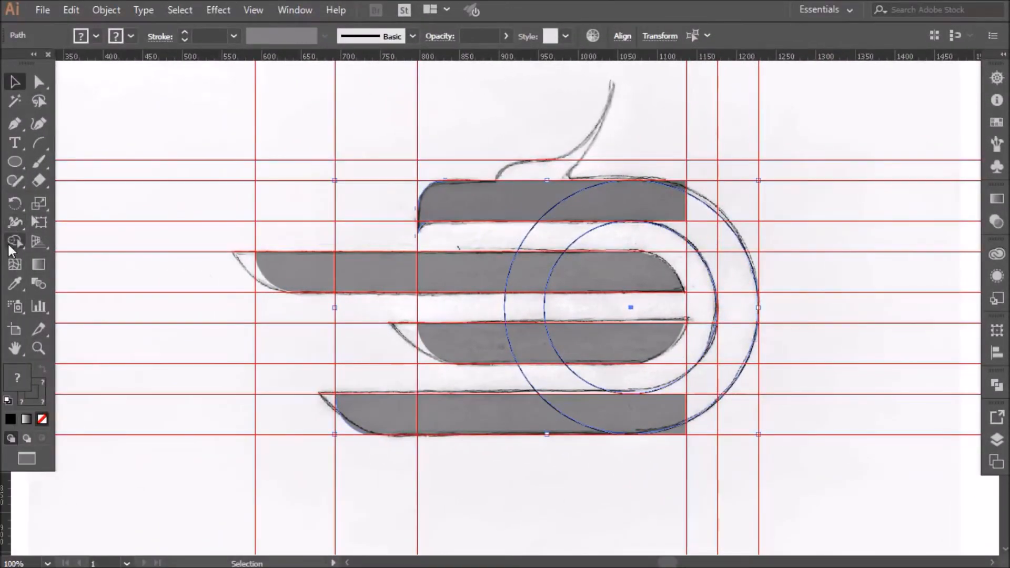
pyautogui.click(12, 243)
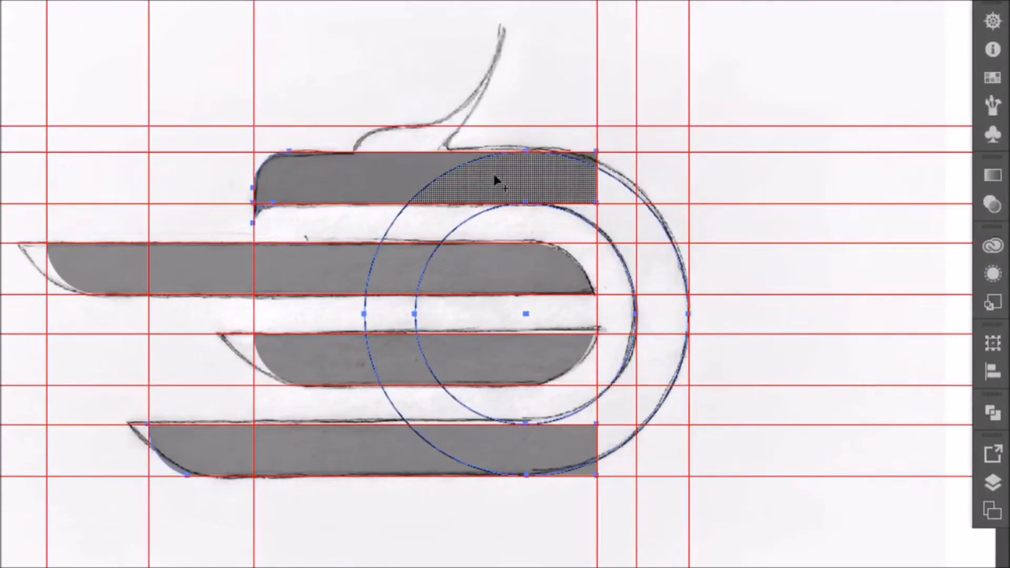
pyautogui.moveTo(495, 180)
pyautogui.mouseDown()
pyautogui.moveTo(620, 211)
pyautogui.moveTo(654, 247)
pyautogui.moveTo(665, 329)
pyautogui.moveTo(655, 368)
pyautogui.moveTo(584, 446)
pyautogui.mouseUp()
pyautogui.press('v')
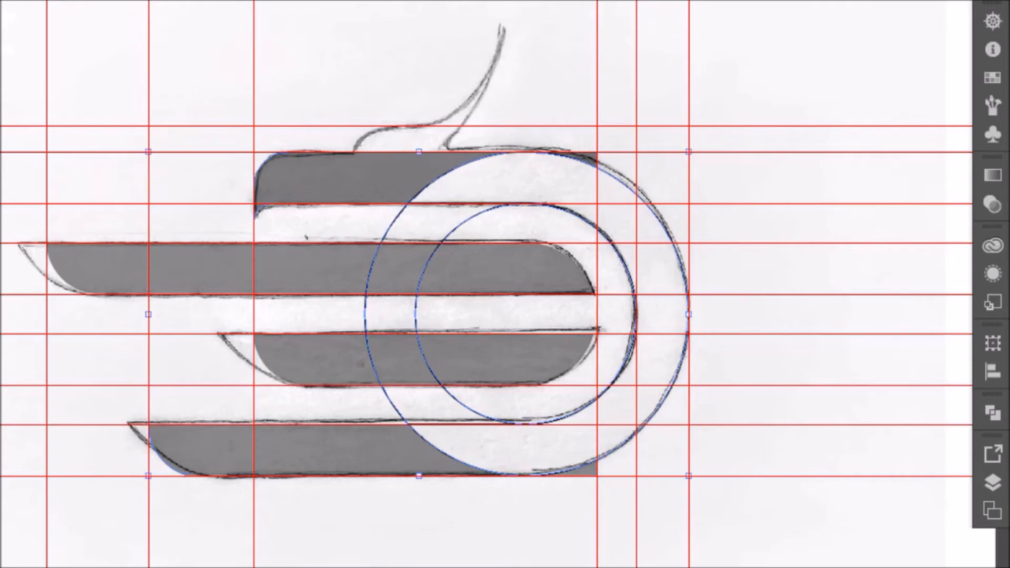
pyautogui.click(728, 194)
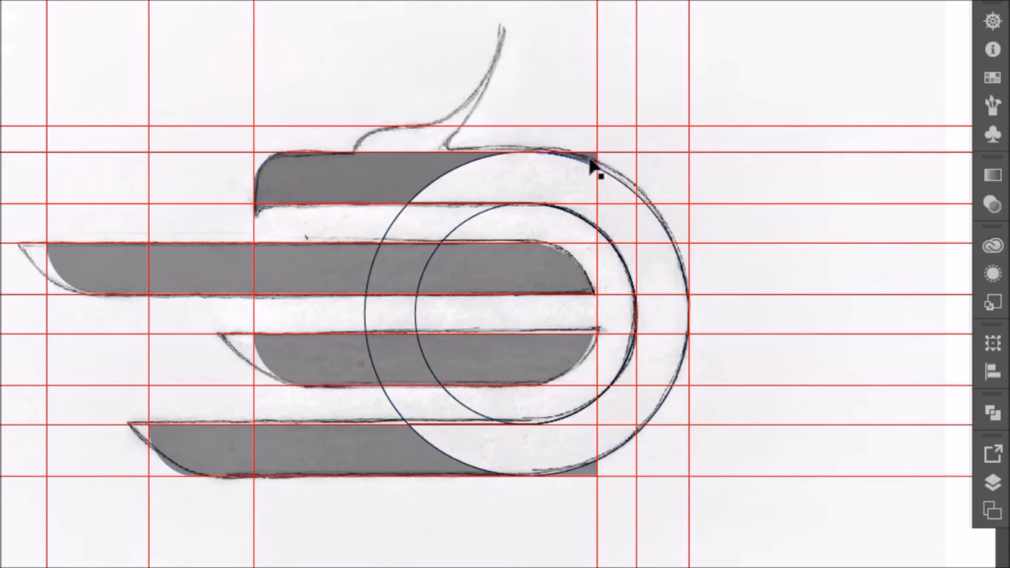
# Step: Delete the two leftover corner pieces of the top and lowest bands outside the outer circle
pyautogui.click(595, 164)
pyautogui.press('Delete')
pyautogui.click(588, 479)
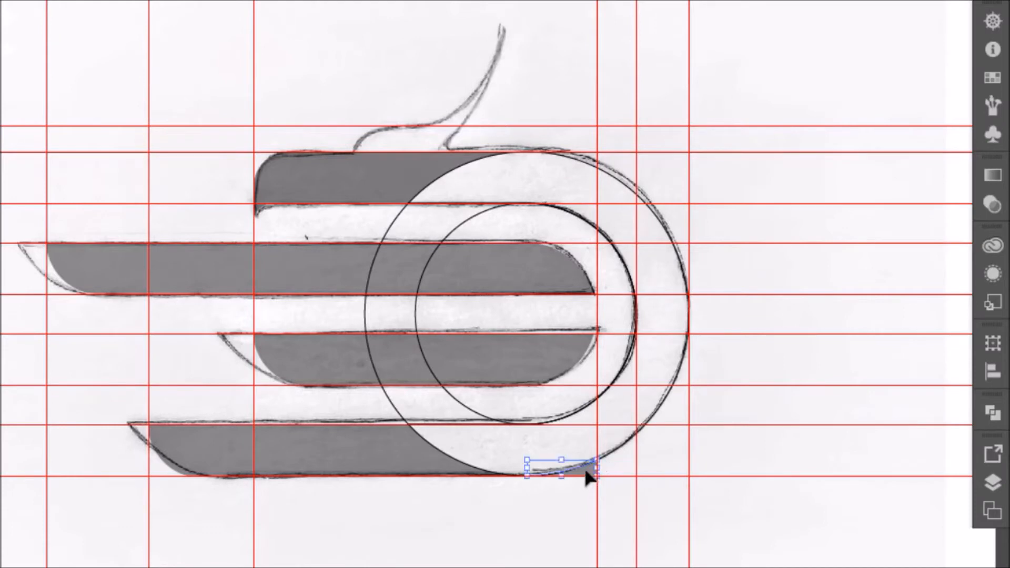
pyautogui.click(653, 213)
# Step: Delete the leftover parts of the inner and outer circles, keeping the curved bend that joins the top and lowest bands
pyautogui.click(467, 223)
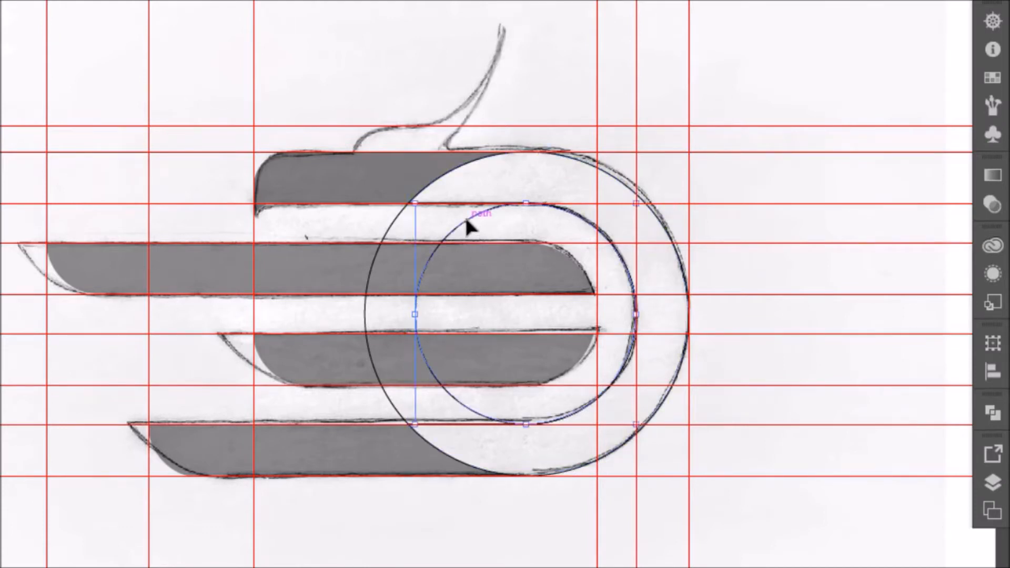
pyautogui.press('Delete')
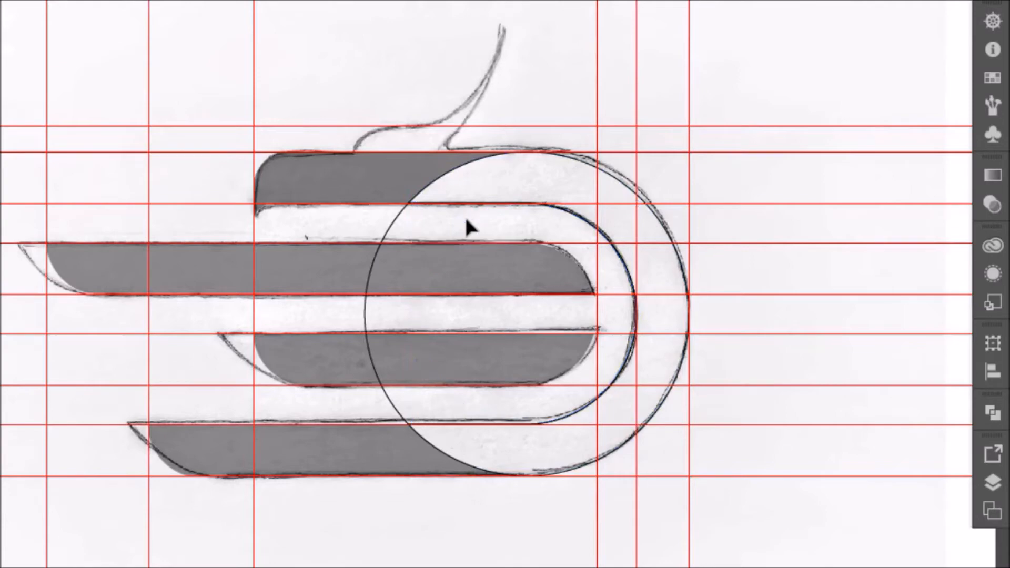
pyautogui.click(393, 224)
pyautogui.press('Delete')
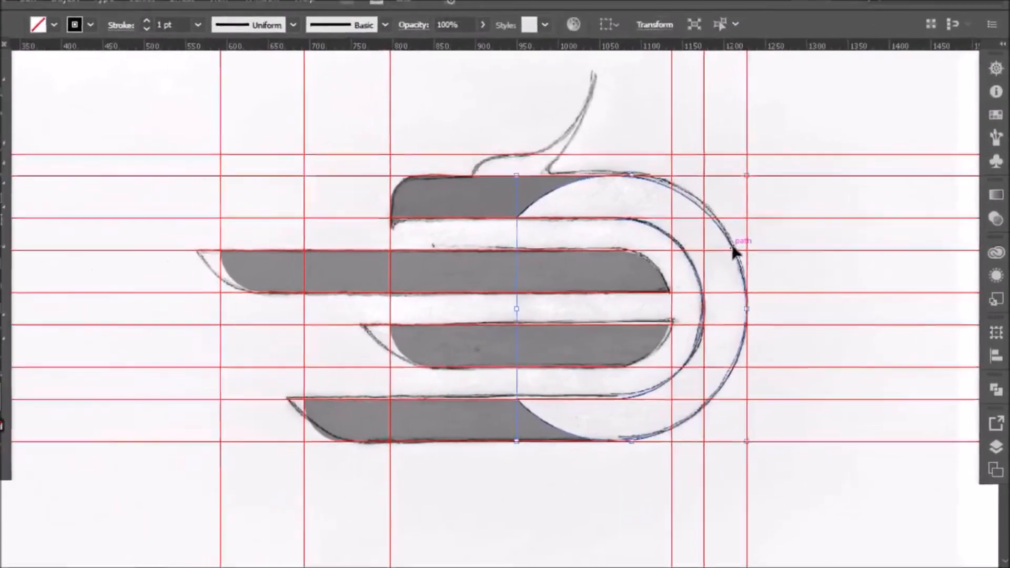
# Step: Copy the top band's black fill and 49% opacity onto the curved bend with the Eyedropper
pyautogui.click(16, 287)
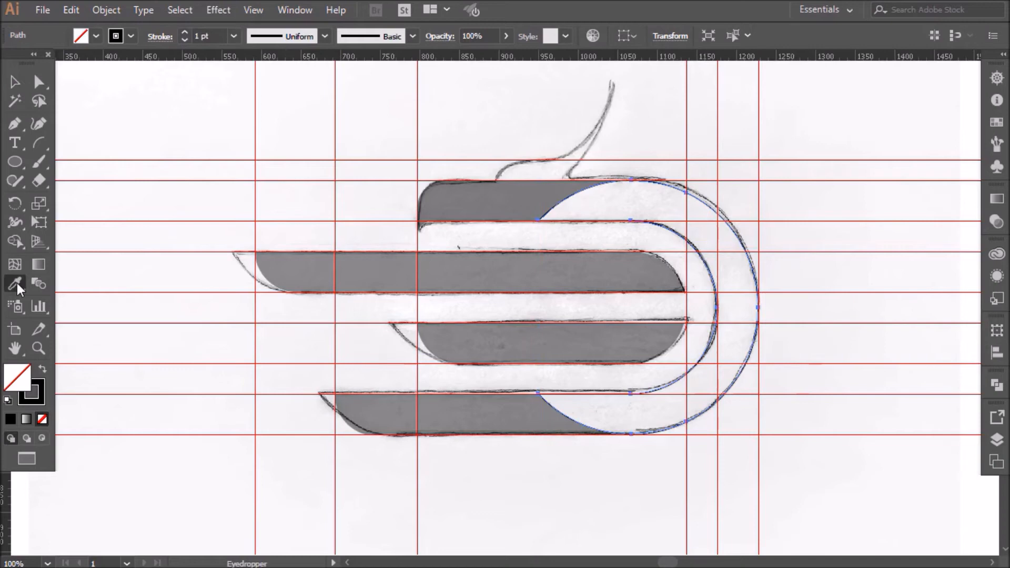
pyautogui.click(468, 191)
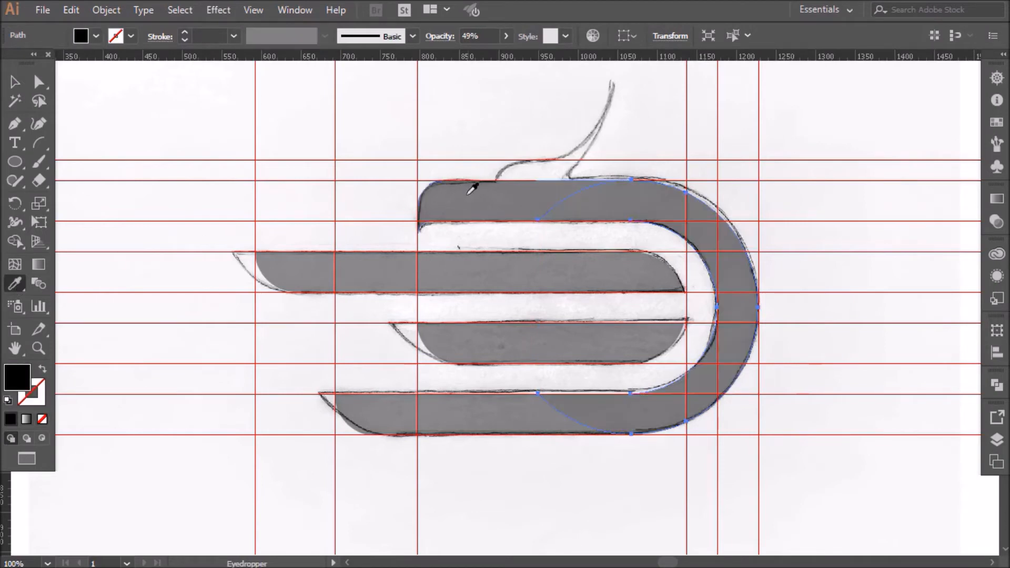
pyautogui.click(19, 87)
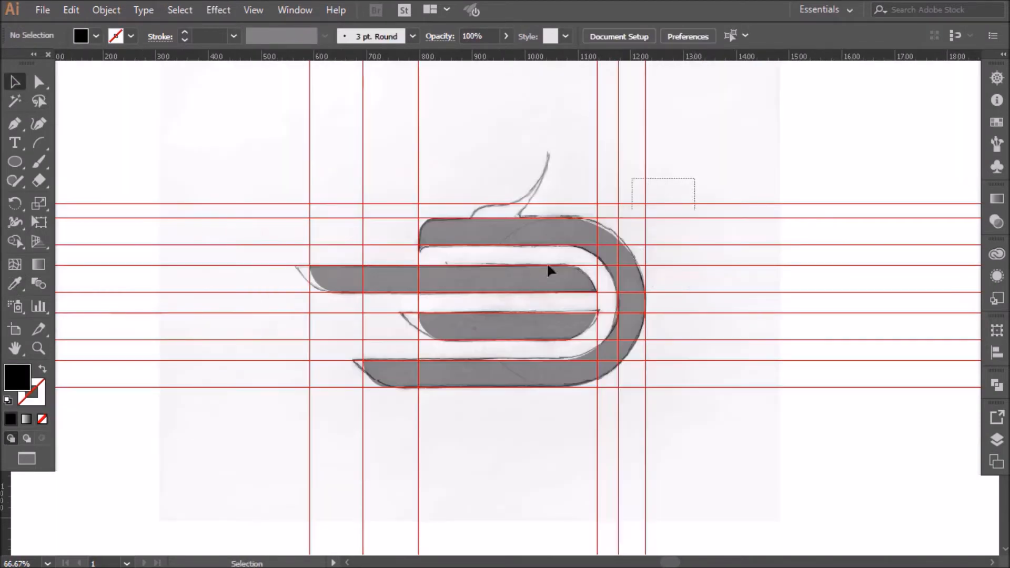
# Step: Set all the logo shapes to 100% opacity and unite them
pyautogui.moveTo(547, 266); pyautogui.dragTo(339, 410)
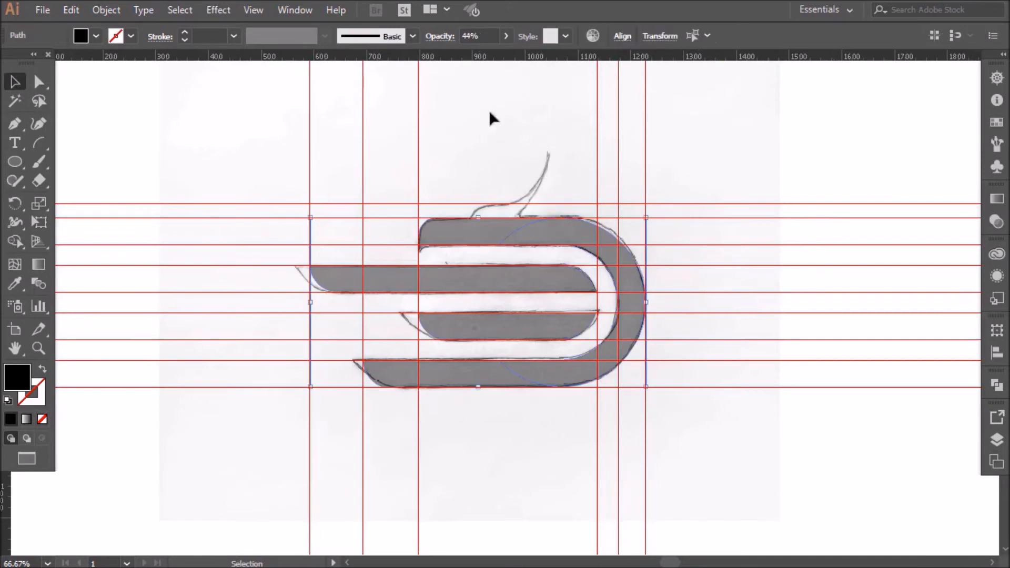
pyautogui.click(506, 36)
pyautogui.moveTo(492, 55); pyautogui.dragTo(544, 63)
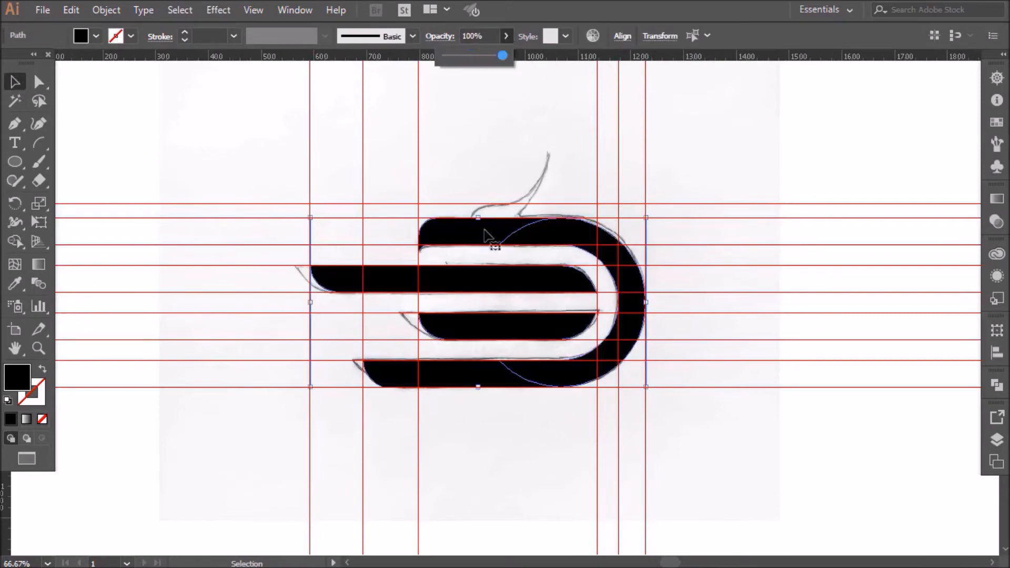
pyautogui.click(997, 354)
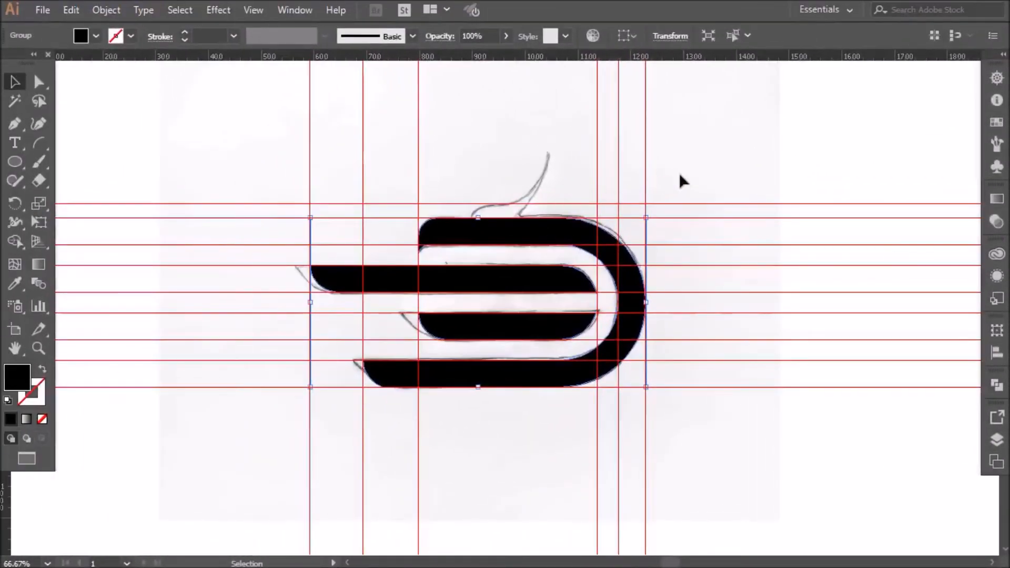
# Step: Set the opacity of the united logo shape to 54% and deselect it
pyautogui.click(679, 182)
pyautogui.click(492, 246)
pyautogui.click(506, 36)
pyautogui.moveTo(505, 56); pyautogui.dragTo(477, 52)
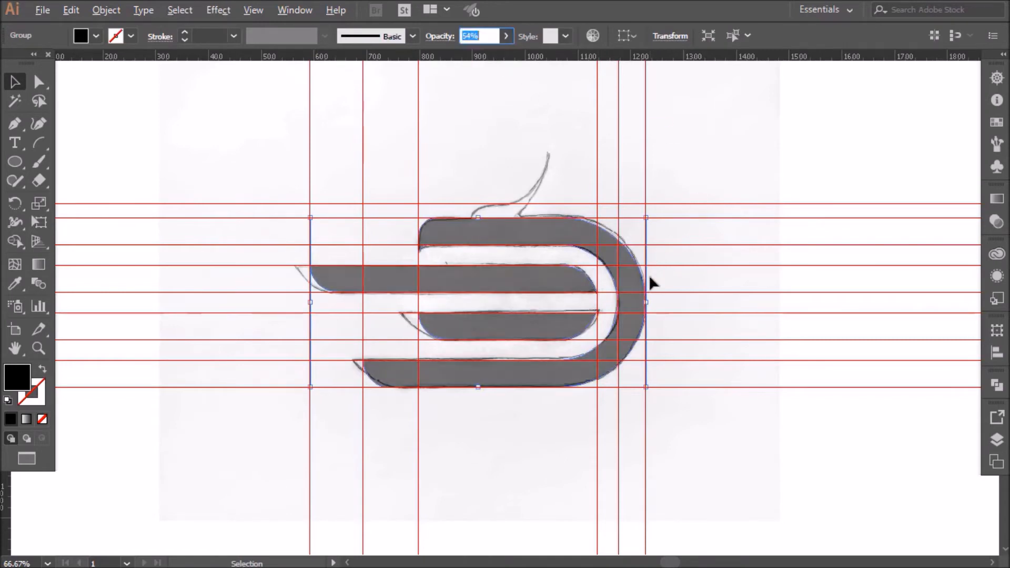
pyautogui.scroll(1, 650, 275)
pyautogui.hscroll(-1, 611, 238)
pyautogui.hscroll(-1, 753, 194)
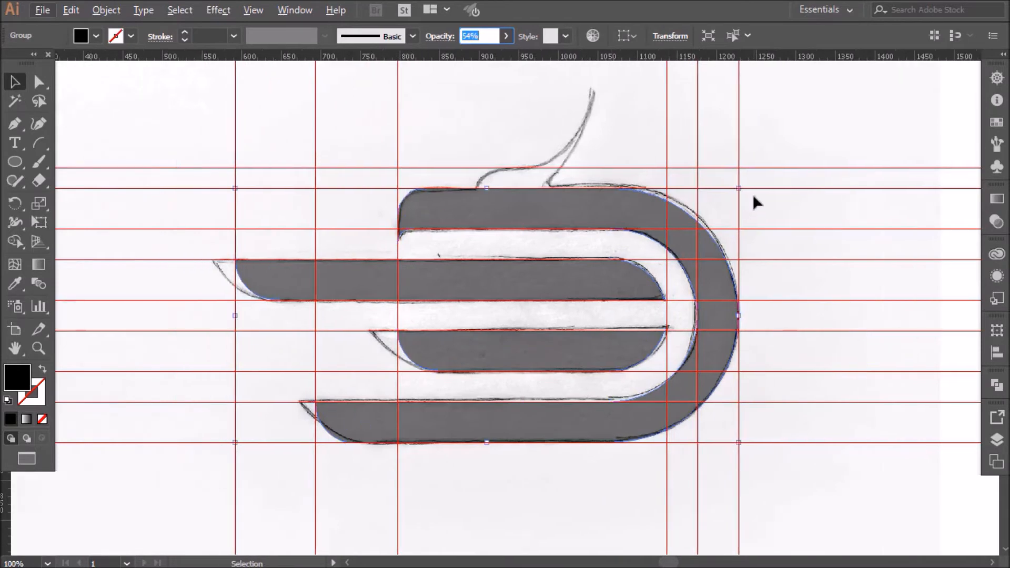
pyautogui.scroll(1, 755, 191)
pyautogui.click(756, 193)
# Step: Add a vertical guide where the left end of the sketched upper curve meets the top band
pyautogui.scroll(1, 537, 263)
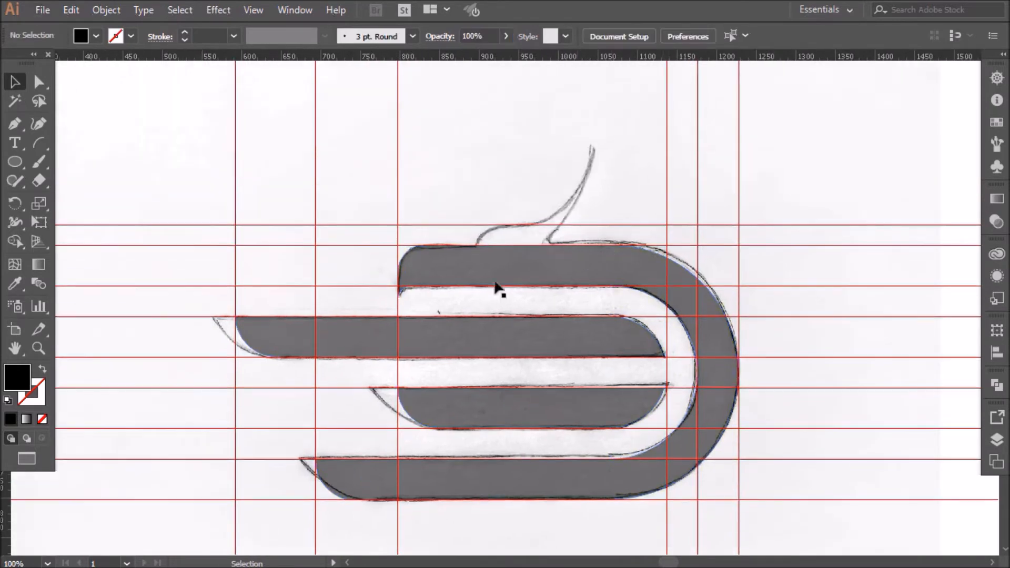
pyautogui.scroll(1, 610, 226)
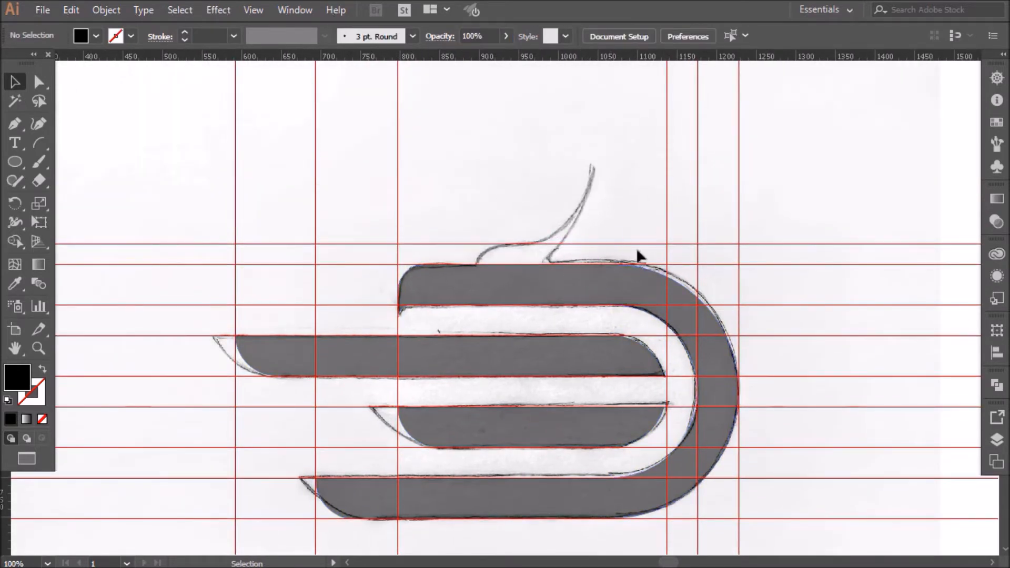
pyautogui.moveTo(8, 505); pyautogui.dragTo(475, 378)
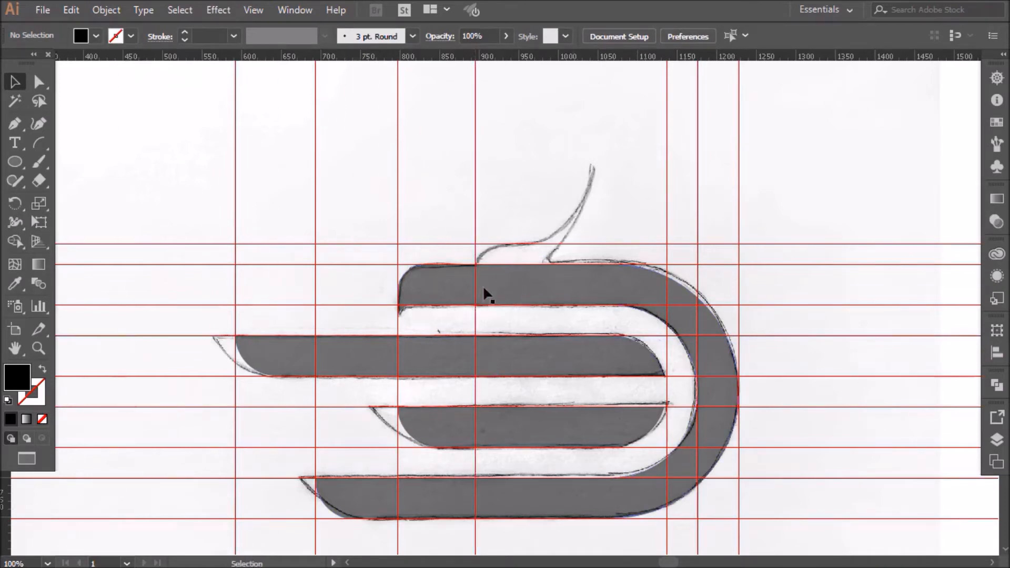
# Step: Draw a small black circle touching the new vertical guide and the guide along the top of the sketched upper curve
pyautogui.click(19, 162)
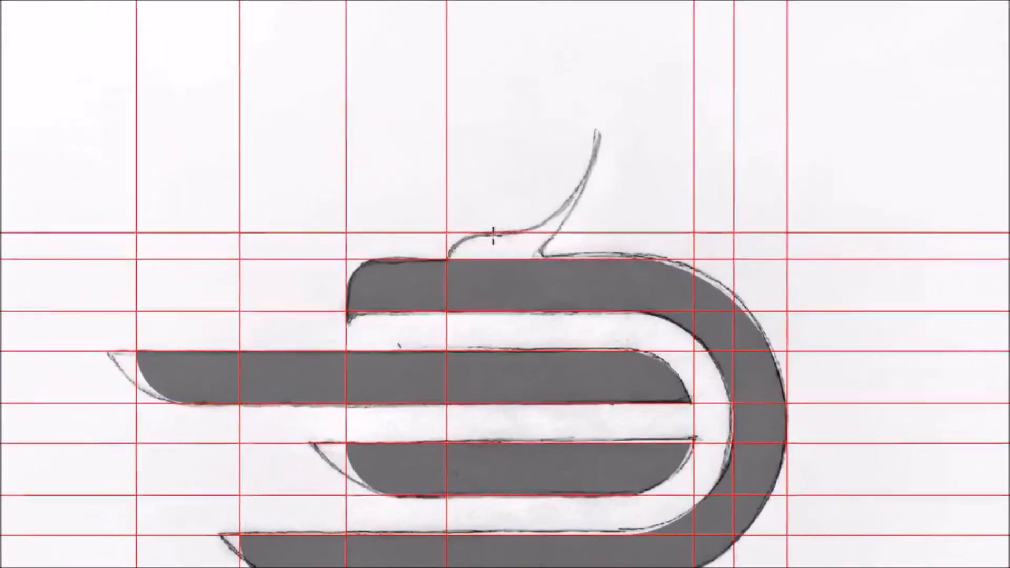
pyautogui.moveTo(426, 226); pyautogui.dragTo(518, 316)
pyautogui.press('v')
pyautogui.click(521, 336)
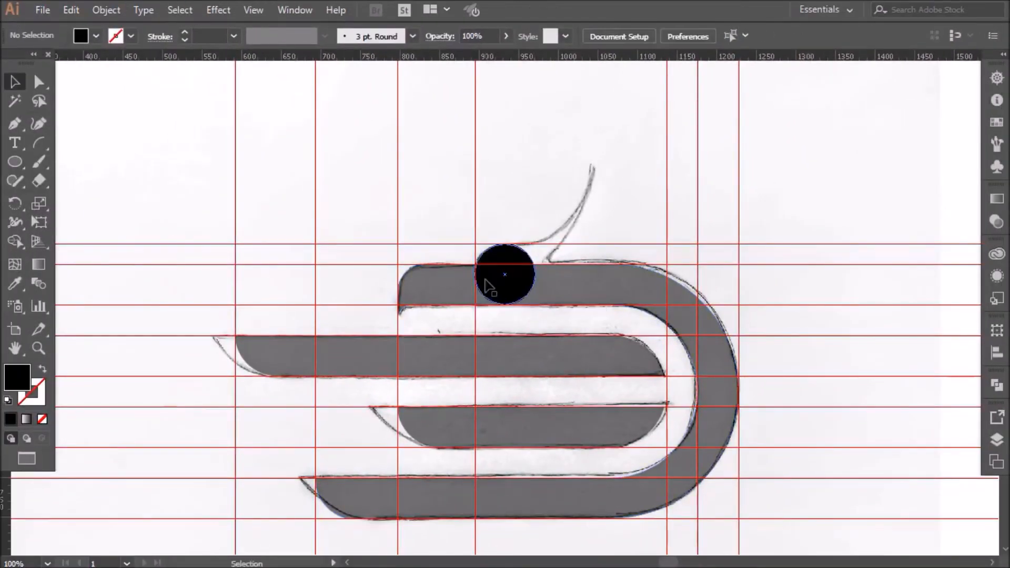
# Step: Unite the small circle with the logo shape and deselect the result
pyautogui.click(489, 287)
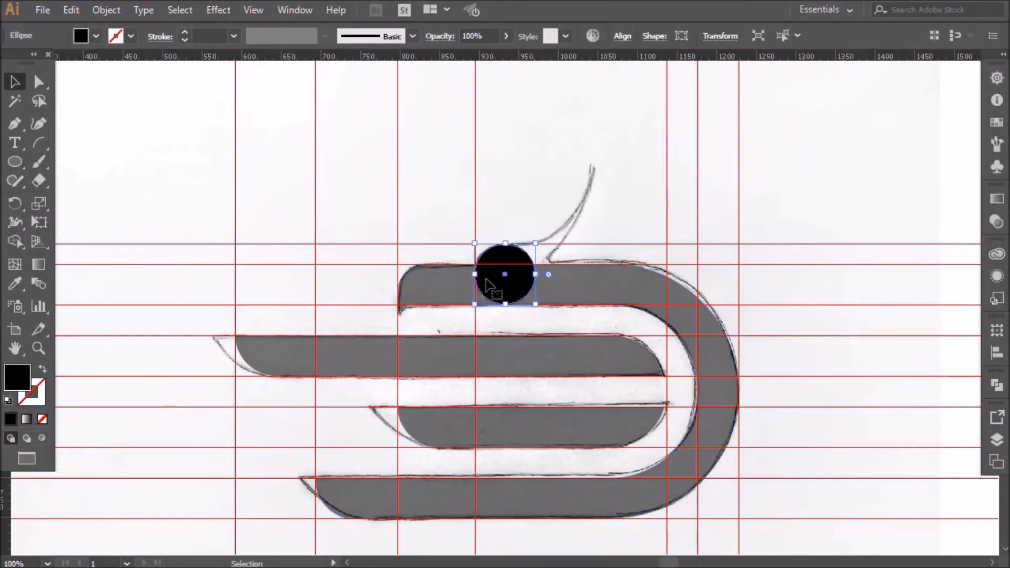
pyautogui.keyDown('shift'); pyautogui.click(634, 323); pyautogui.keyUp('shift')
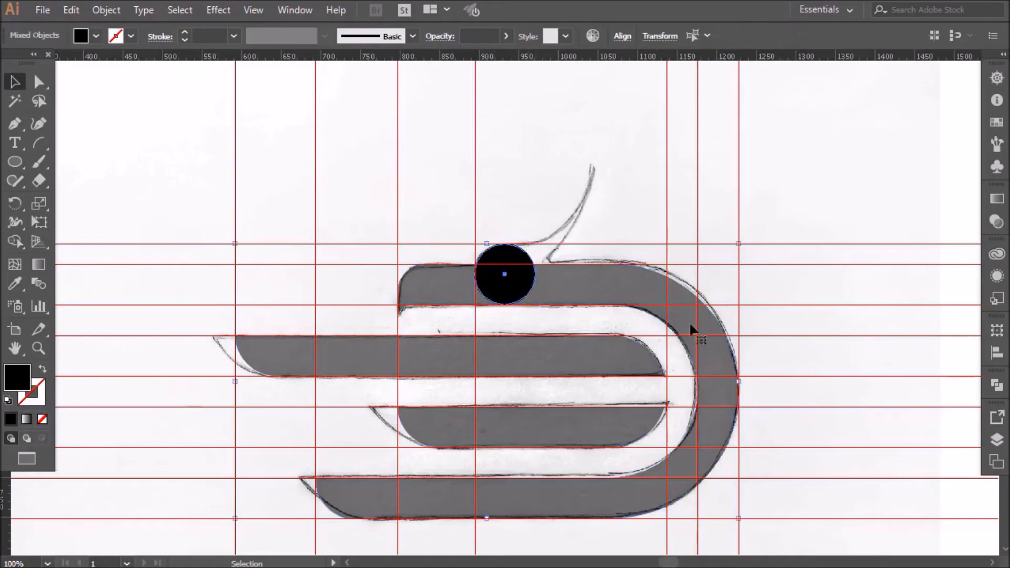
pyautogui.click(996, 385)
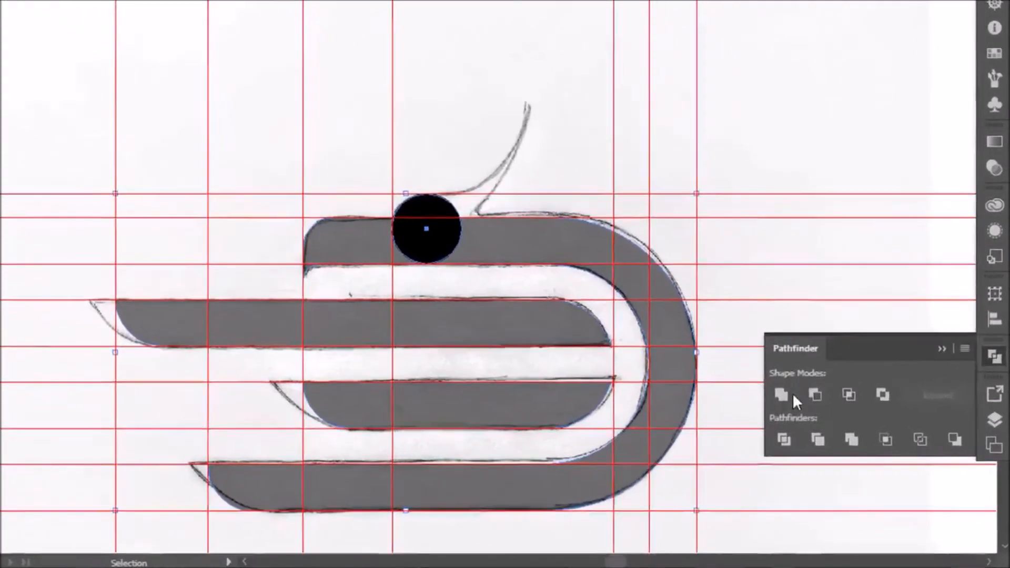
pyautogui.click(813, 418)
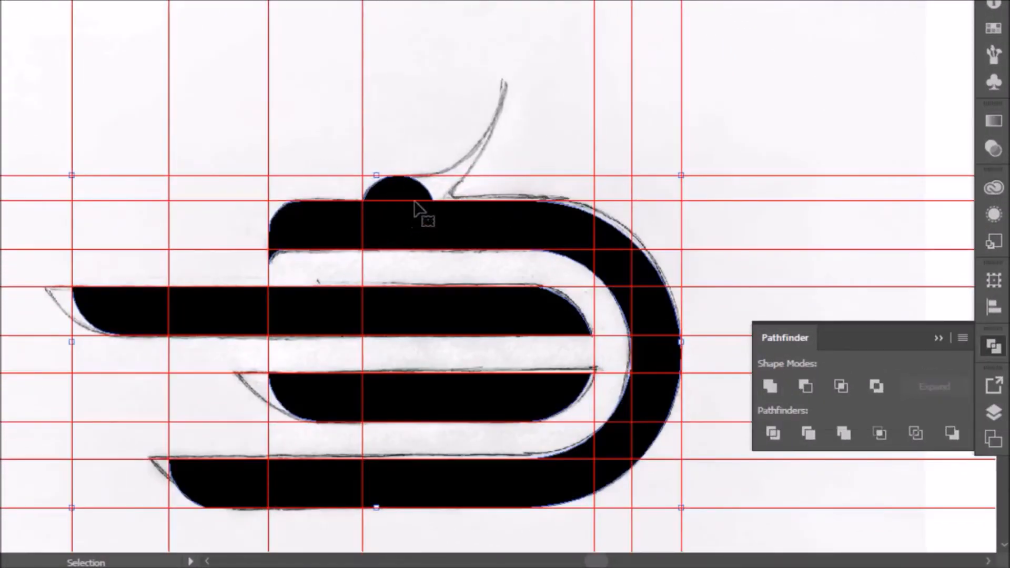
pyautogui.click(516, 172)
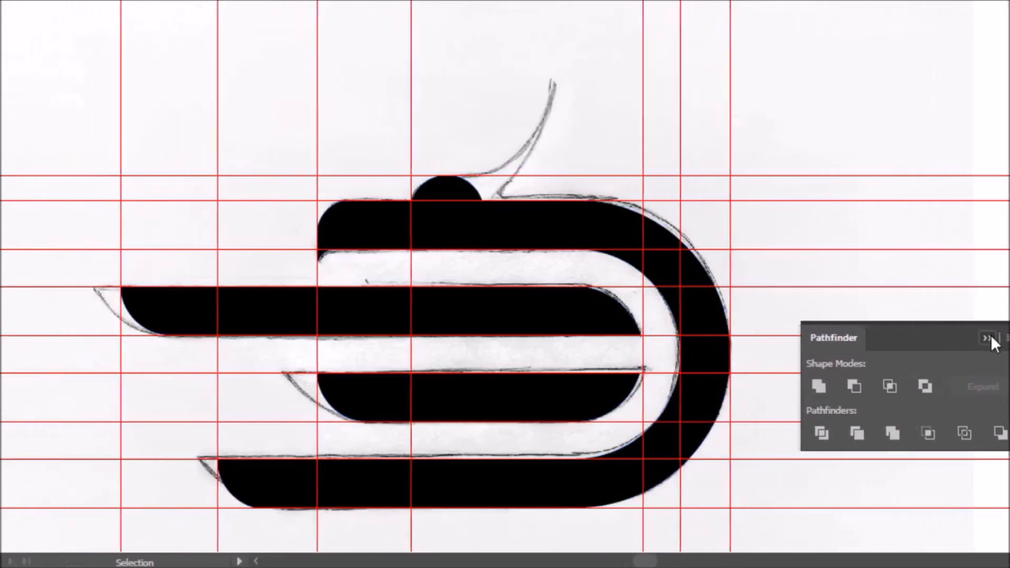
pyautogui.click(938, 338)
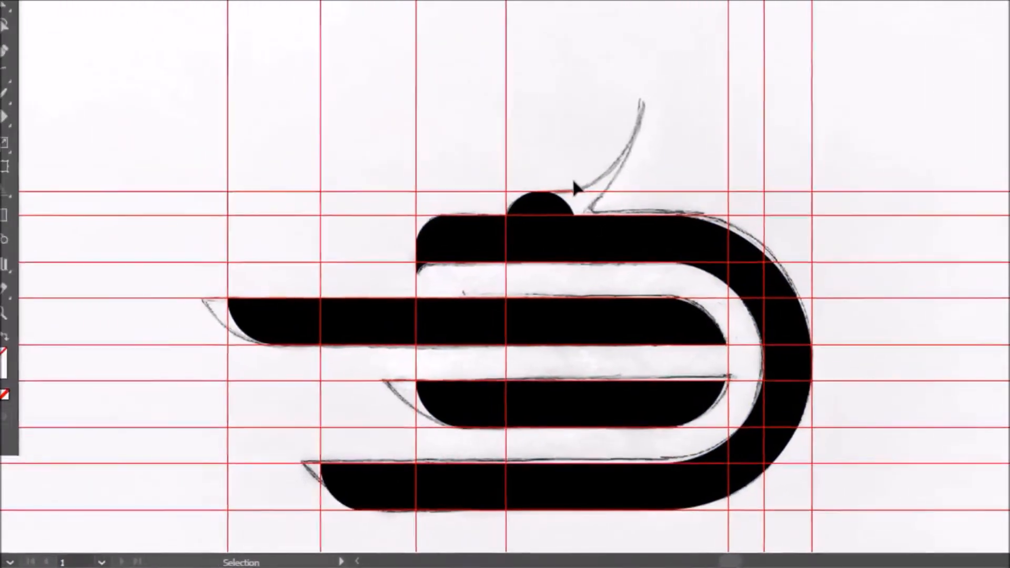
# Step: Lower the opacity of the united logo shape so that the sketch shows through
pyautogui.scroll(3, 570, 173)
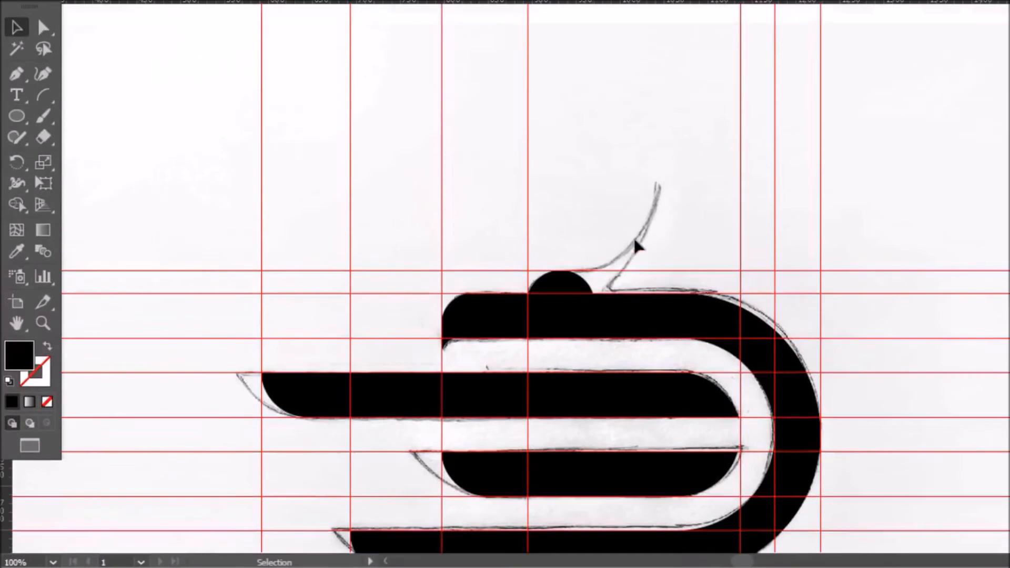
pyautogui.scroll(2, 636, 247)
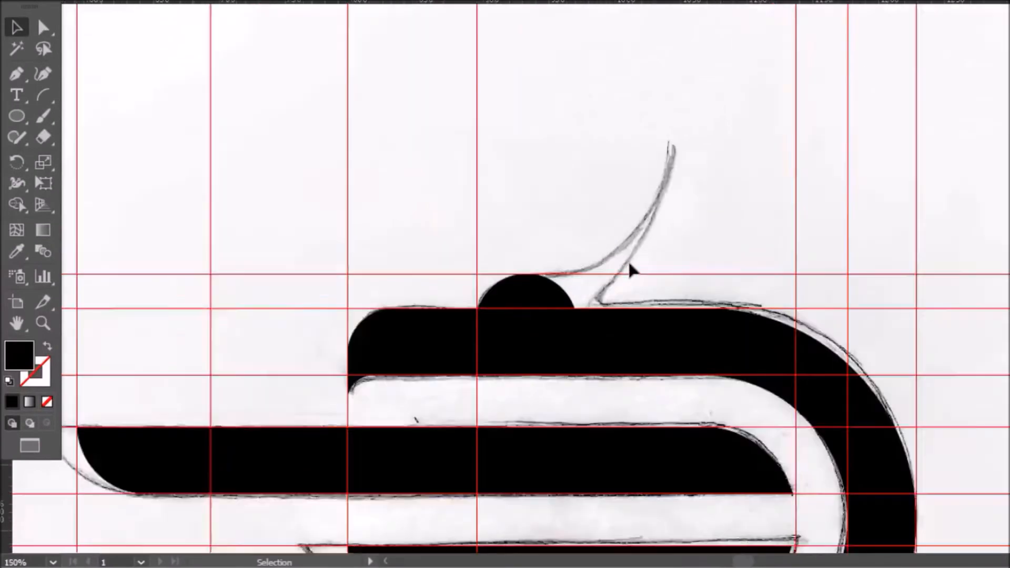
pyautogui.scroll(-1, 550, 320)
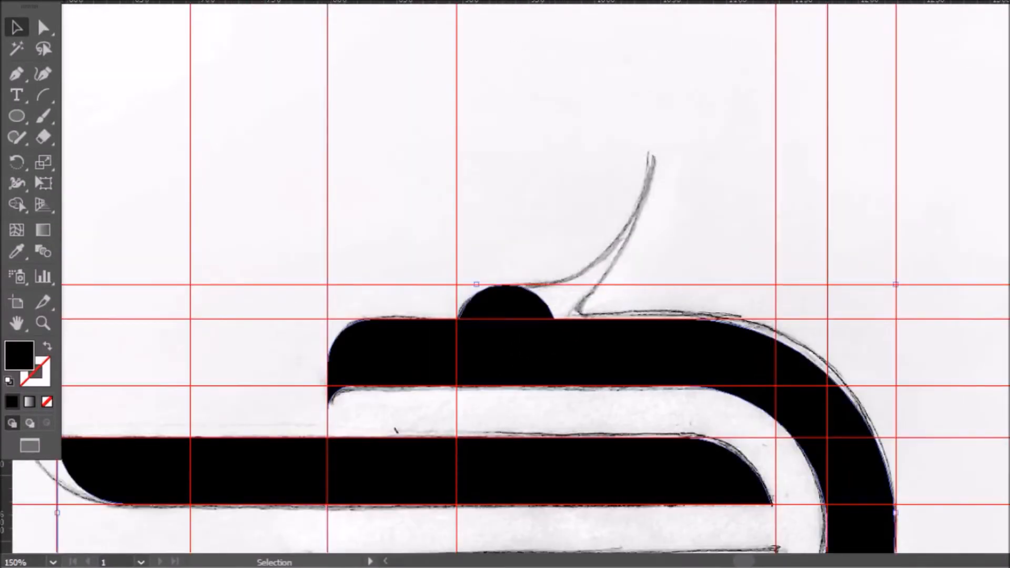
pyautogui.press('5')
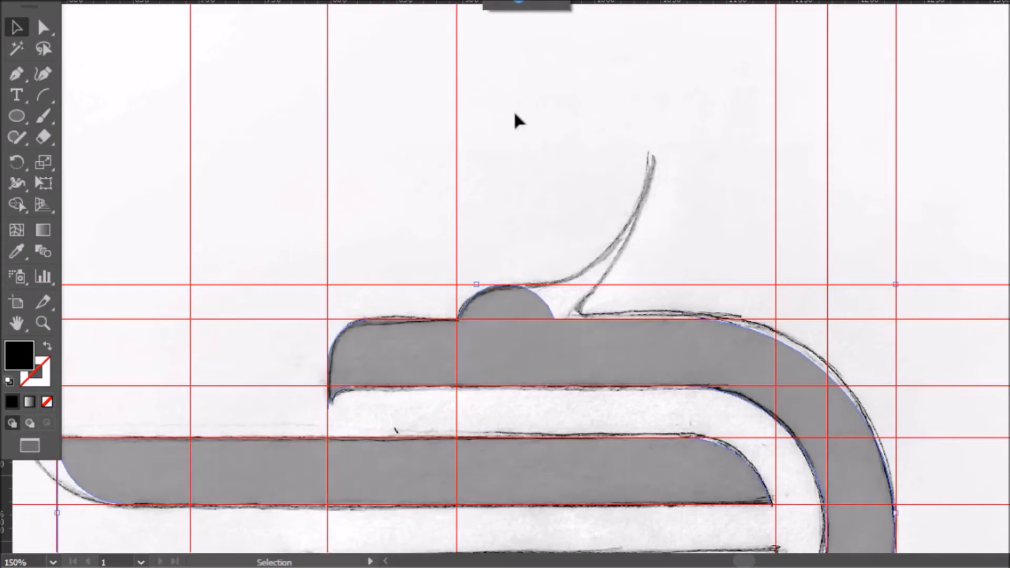
# Step: Draw a large circle above the top band and swap its fill and stroke to leave only a black outline
pyautogui.scroll(1, 526, 234)
pyautogui.scroll(1, 516, 240)
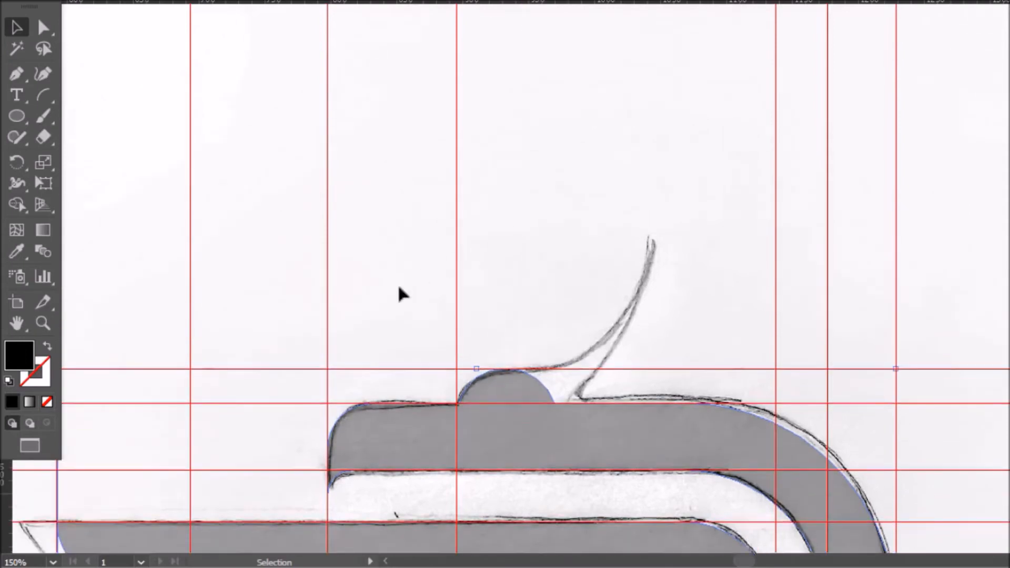
pyautogui.click(17, 115)
pyautogui.moveTo(393, 221); pyautogui.dragTo(582, 284)
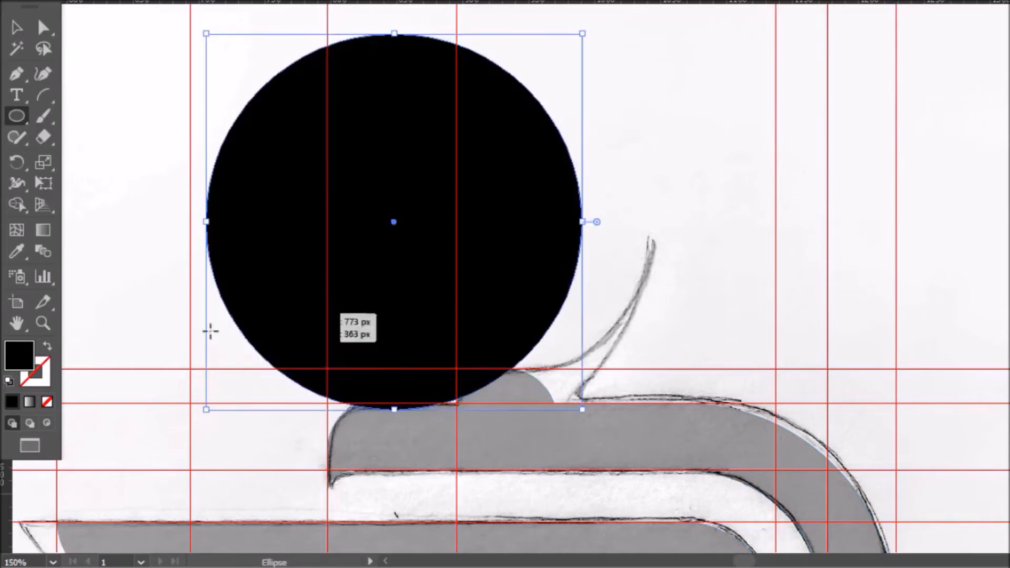
pyautogui.click(50, 350)
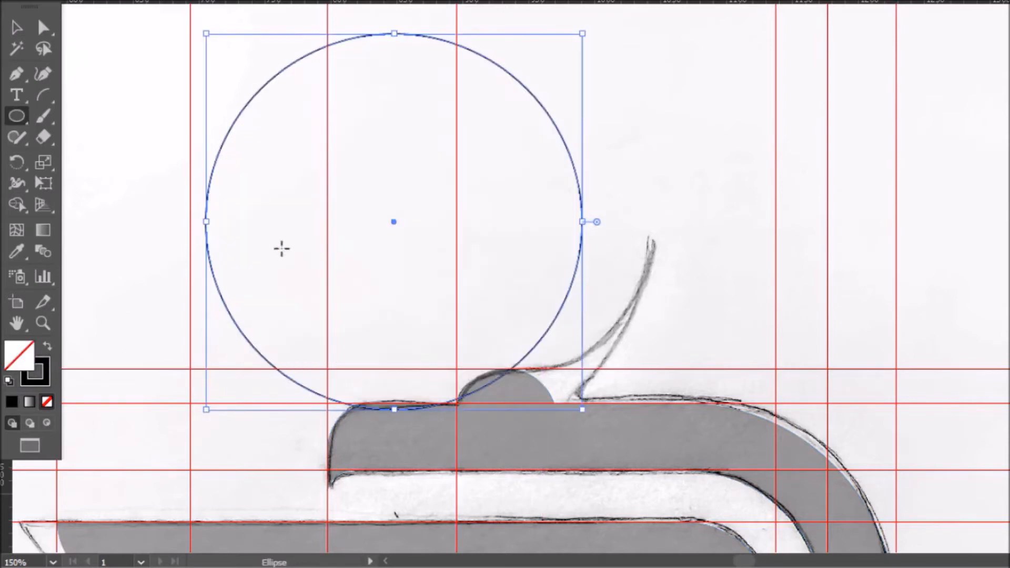
# Step: Move the large outlined circle so its lower-right arc follows the outer edge of the sketched upper curve
pyautogui.click(17, 27)
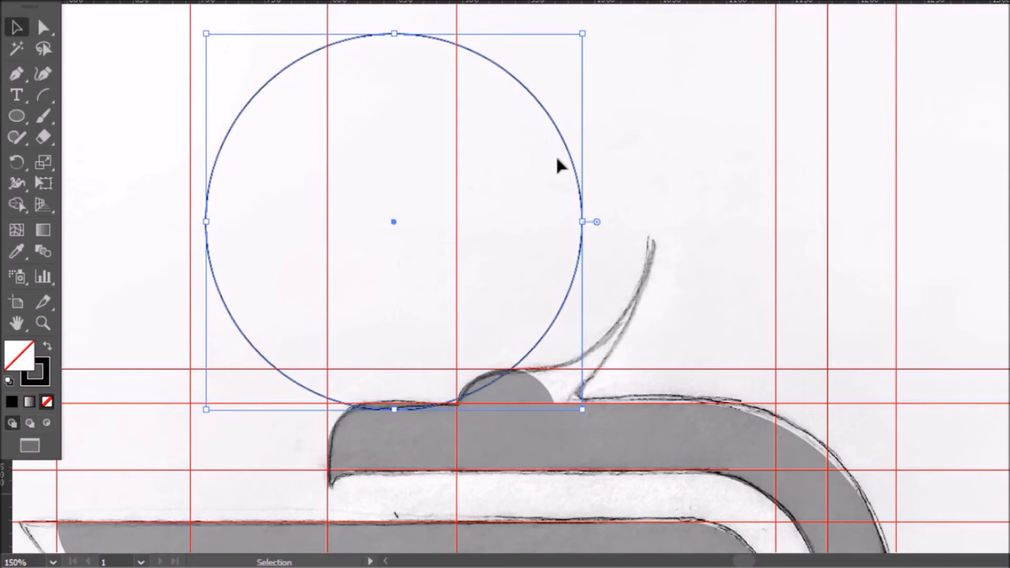
pyautogui.moveTo(575, 181); pyautogui.dragTo(648, 183)
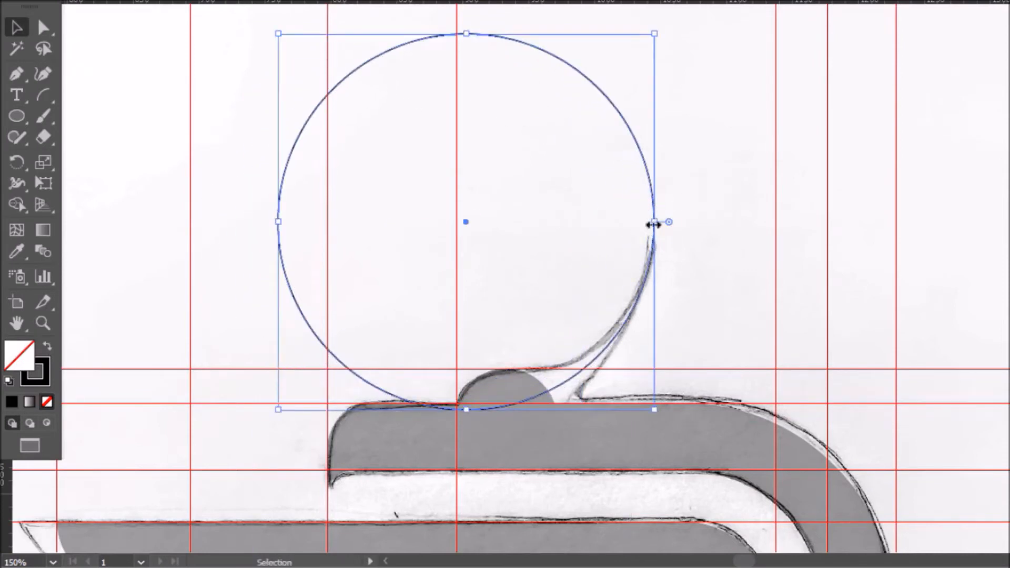
pyautogui.moveTo(651, 191); pyautogui.dragTo(654, 194)
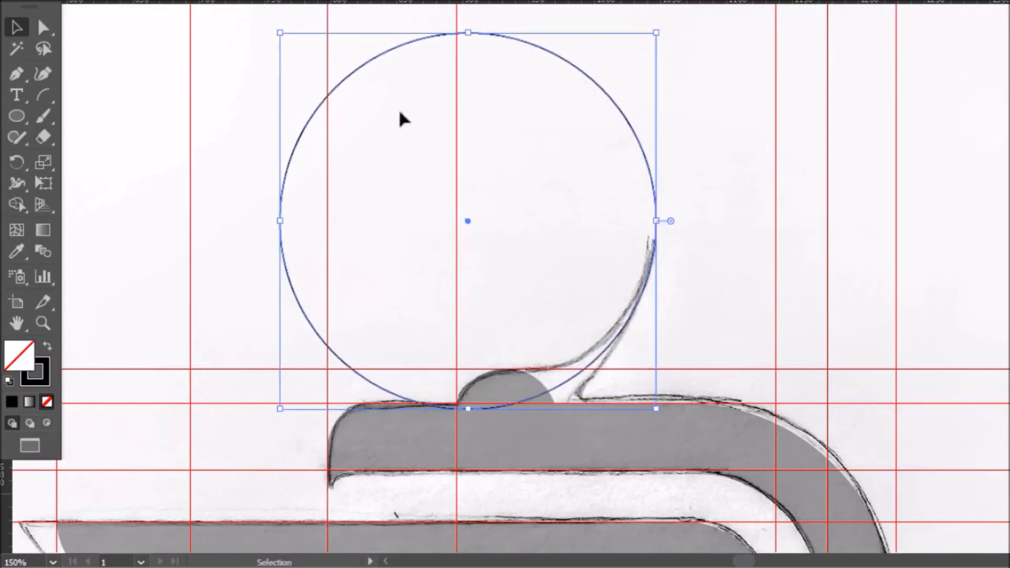
# Step: Increase the large circle's stroke weight to 31 pt
pyautogui.click(204, 37)
pyautogui.click(204, 37)
pyautogui.click(205, 36)
pyautogui.click(204, 37)
pyautogui.click(204, 36)
pyautogui.click(204, 37)
pyautogui.click(204, 37)
pyautogui.click(204, 37)
pyautogui.click(204, 37)
pyautogui.click(204, 37)
pyautogui.click(204, 37)
pyautogui.click(204, 37)
pyautogui.click(204, 37)
pyautogui.click(204, 37)
# Step: Delete the large circle's left and top anchor points with Direct Selection, keeping only the lower-right quarter arc
pyautogui.click(44, 91)
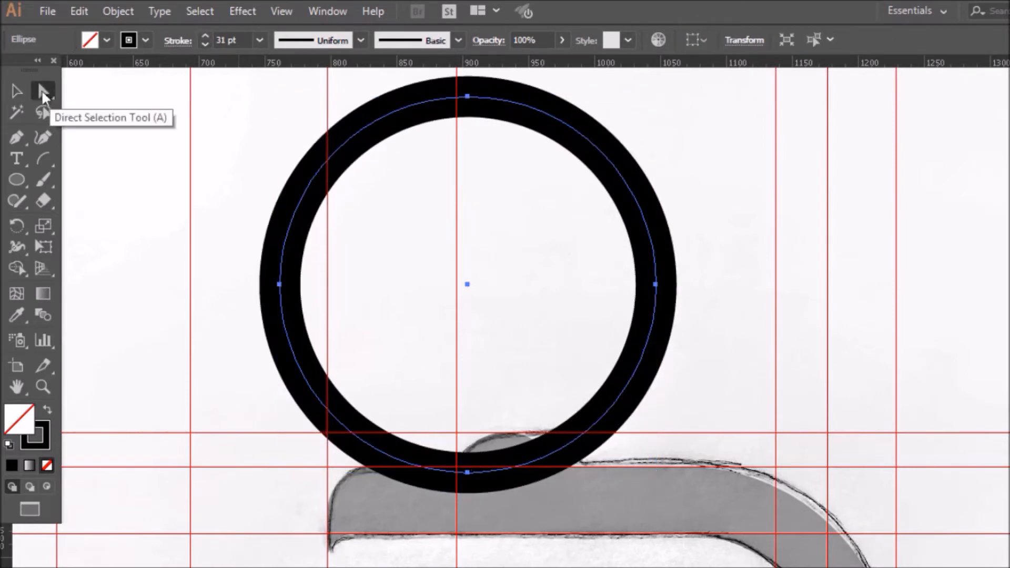
pyautogui.click(279, 284)
pyautogui.press('Delete')
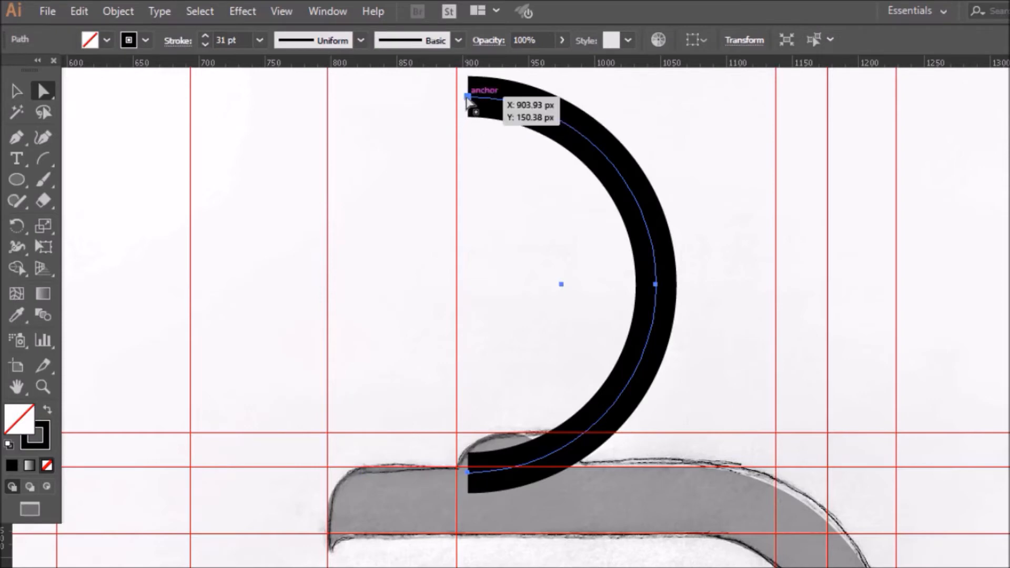
pyautogui.click(468, 97)
pyautogui.press('Delete')
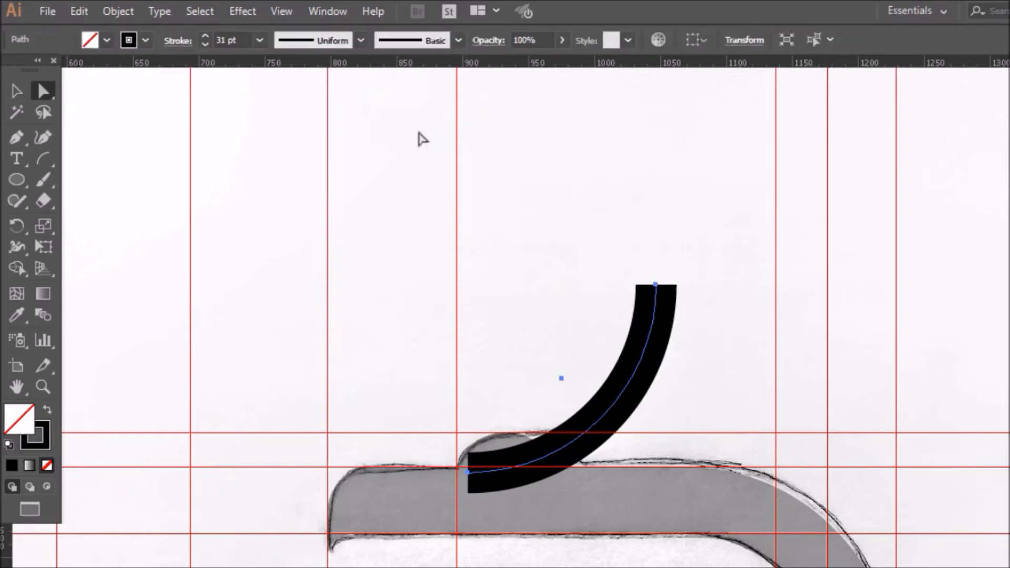
# Step: Set the quarter arc's opacity to 62%
pyautogui.click(20, 96)
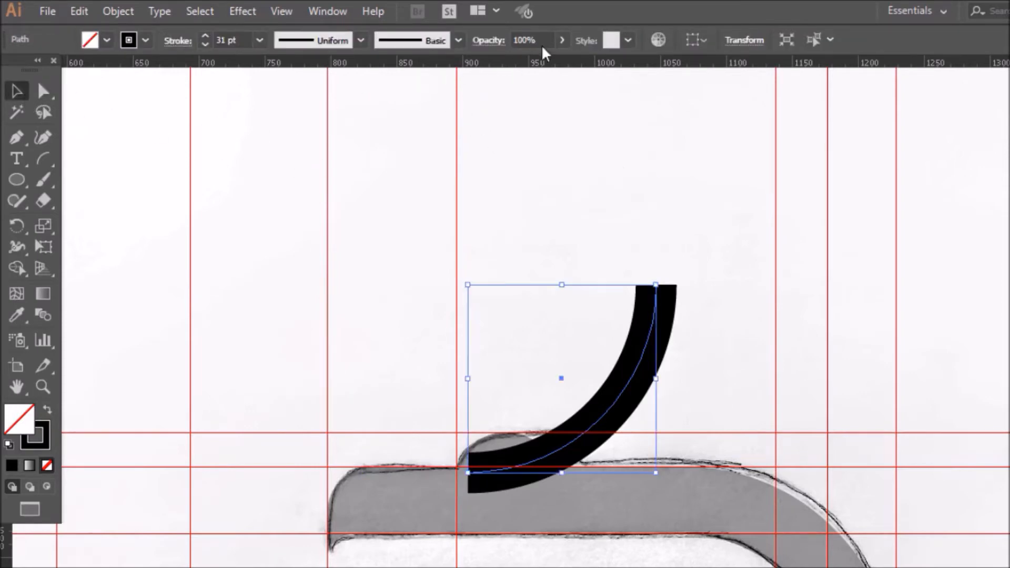
pyautogui.click(562, 40)
pyautogui.moveTo(559, 61); pyautogui.dragTo(532, 61)
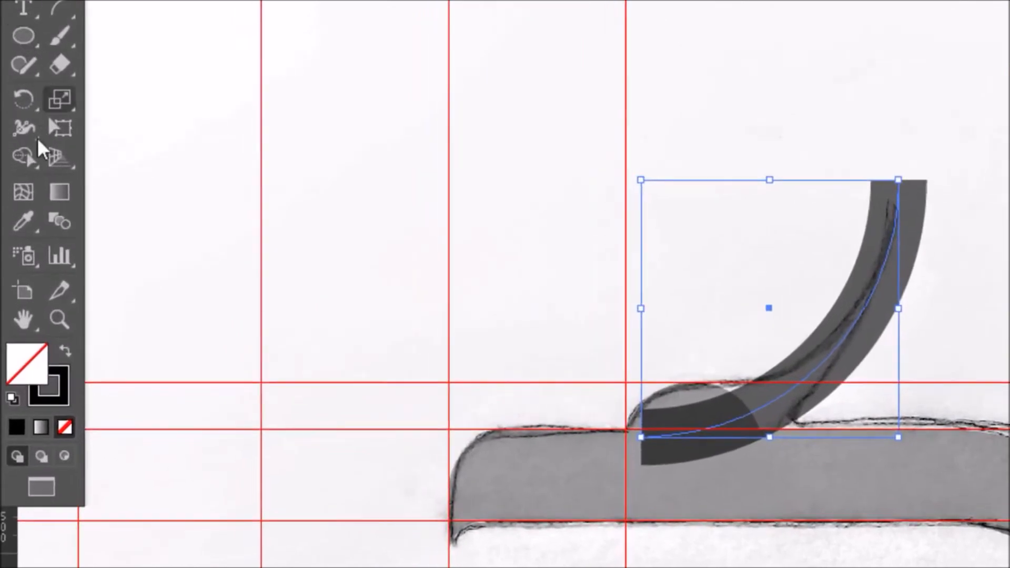
# Step: Taper the quarter arc's stroke to a point at its upper end with the Width Tool
pyautogui.click(24, 126)
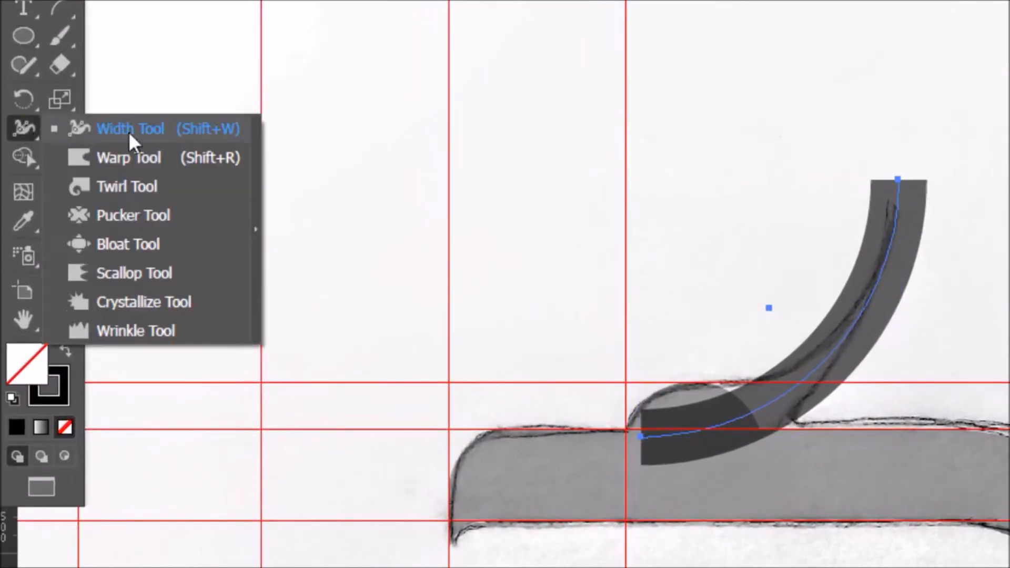
pyautogui.click(148, 136)
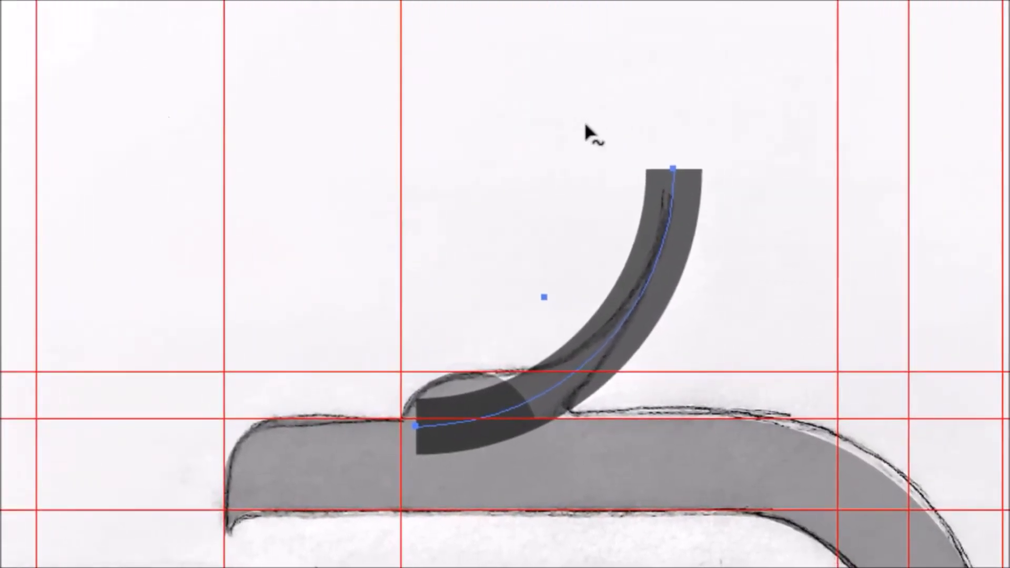
pyautogui.moveTo(655, 167)
pyautogui.mouseDown()
pyautogui.moveTo(668, 167)
pyautogui.moveTo(659, 170)
pyautogui.mouseUp()
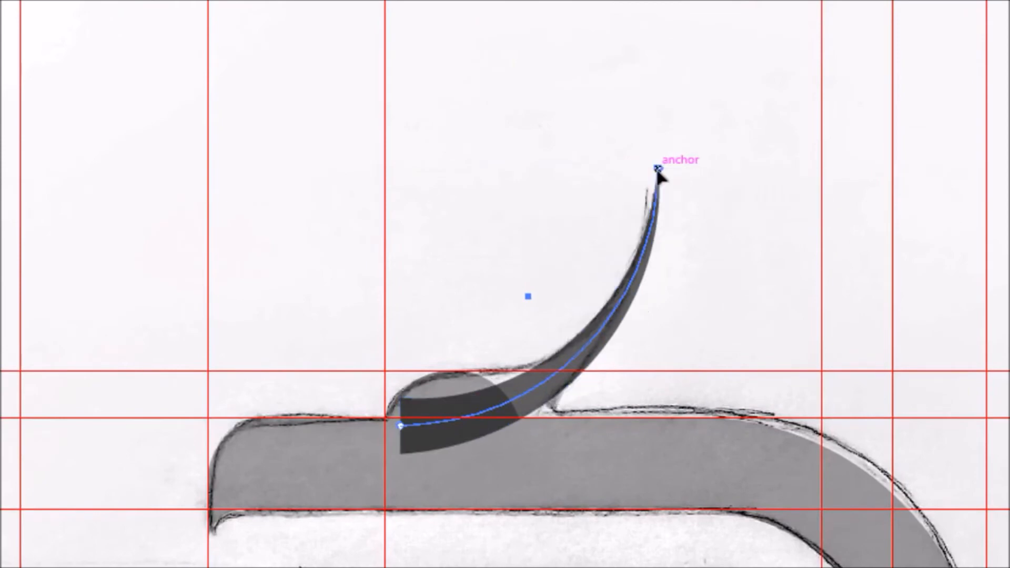
# Step: Move the tapered arc so its thick end's top edge meets the crest of the small rounded bump at the horizontal guide, and deselect it
pyautogui.click(15, 82)
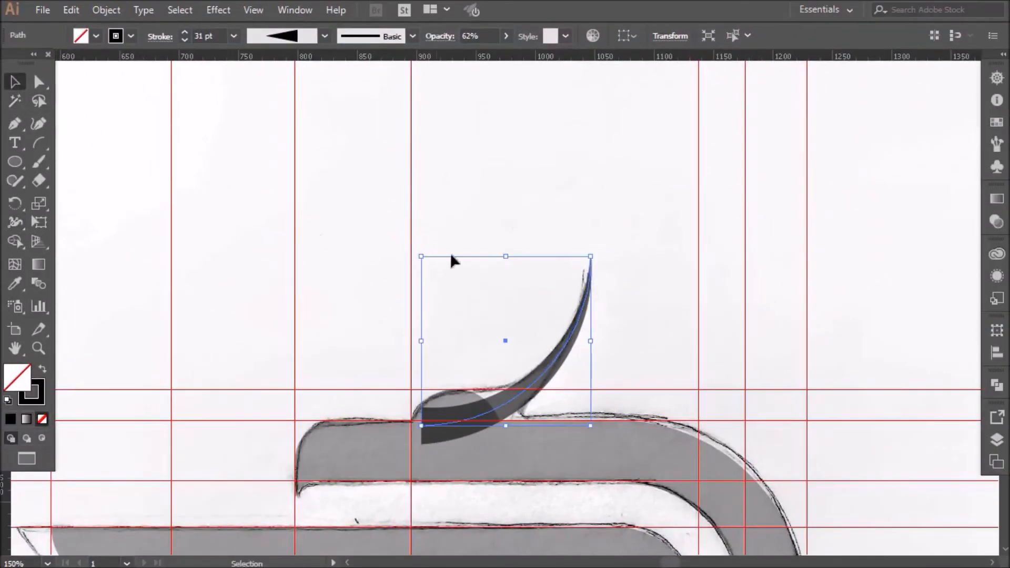
pyautogui.click(506, 245)
pyautogui.moveTo(490, 418)
pyautogui.mouseDown()
pyautogui.moveTo(534, 410)
pyautogui.moveTo(516, 401)
pyautogui.mouseUp()
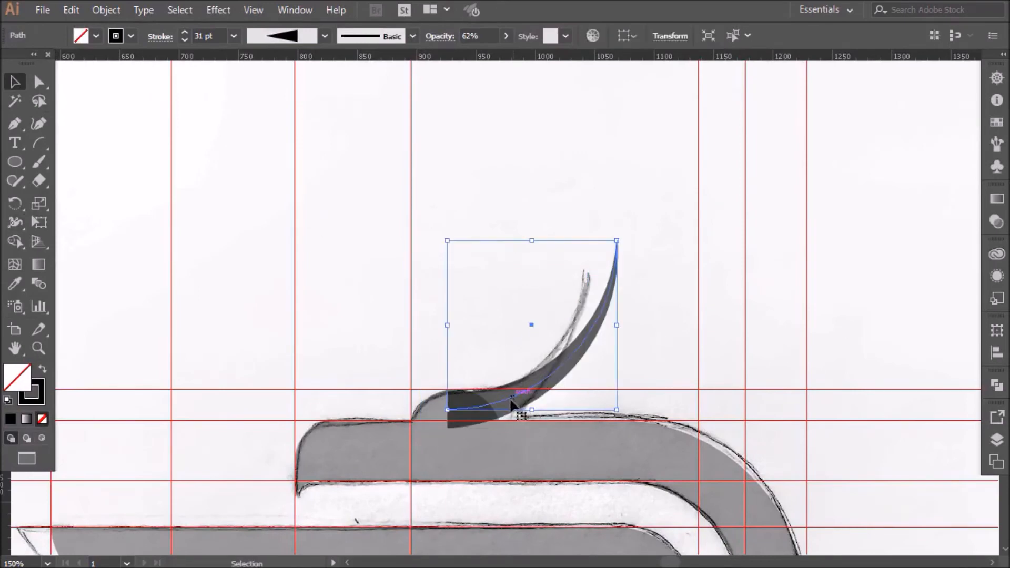
pyautogui.scroll(4, 481, 377)
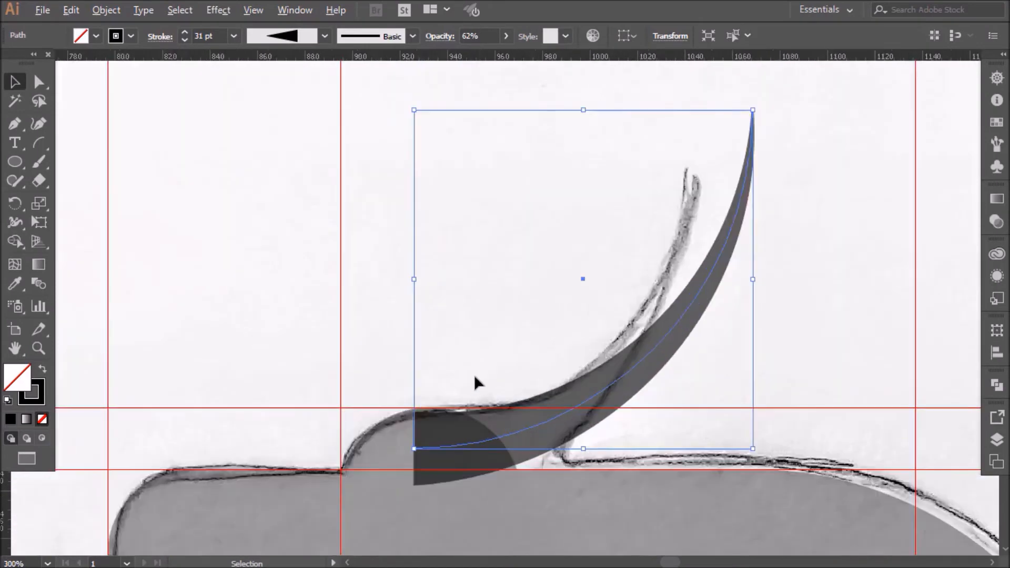
pyautogui.scroll(-1, 472, 386)
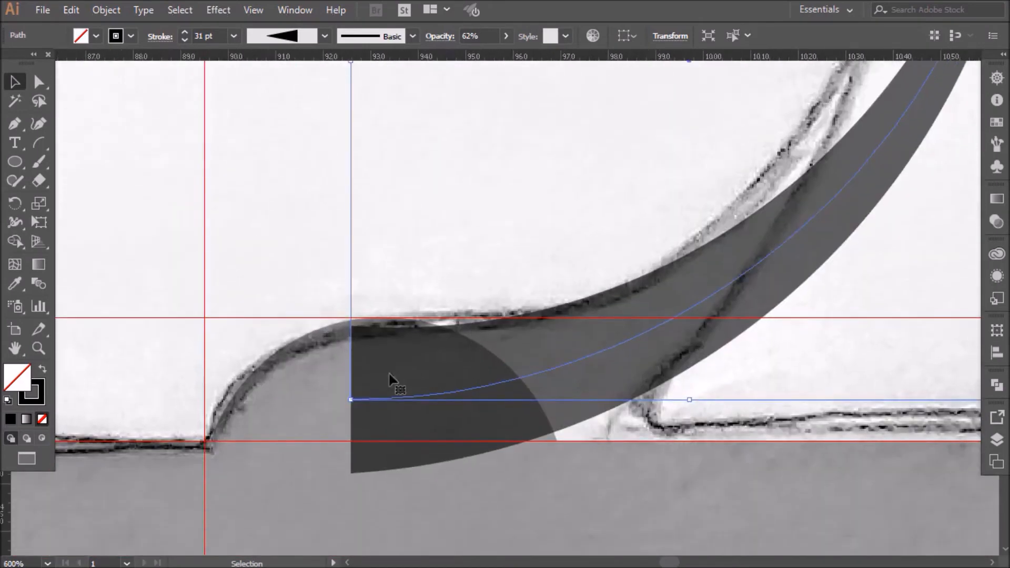
pyautogui.moveTo(367, 406); pyautogui.dragTo(390, 397)
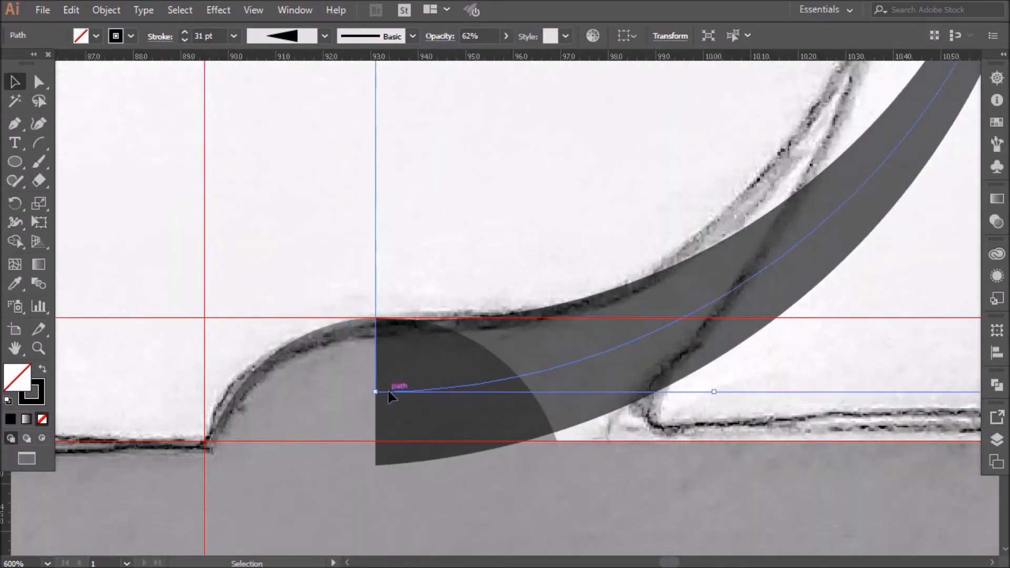
pyautogui.click(425, 302)
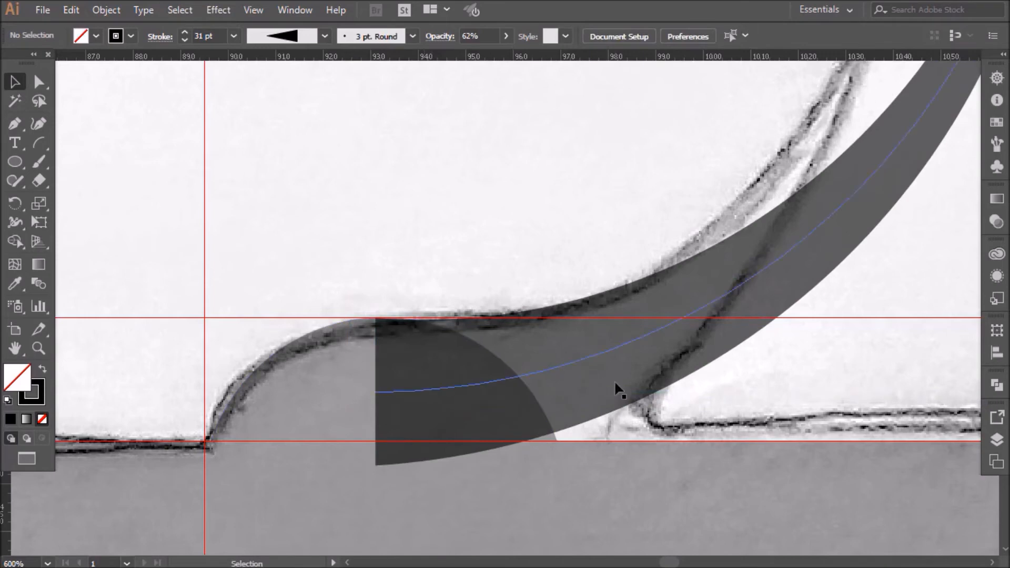
# Step: Convert the tapered arc's stroke into a filled shape with Expand Appearance
pyautogui.scroll(-4, 634, 382)
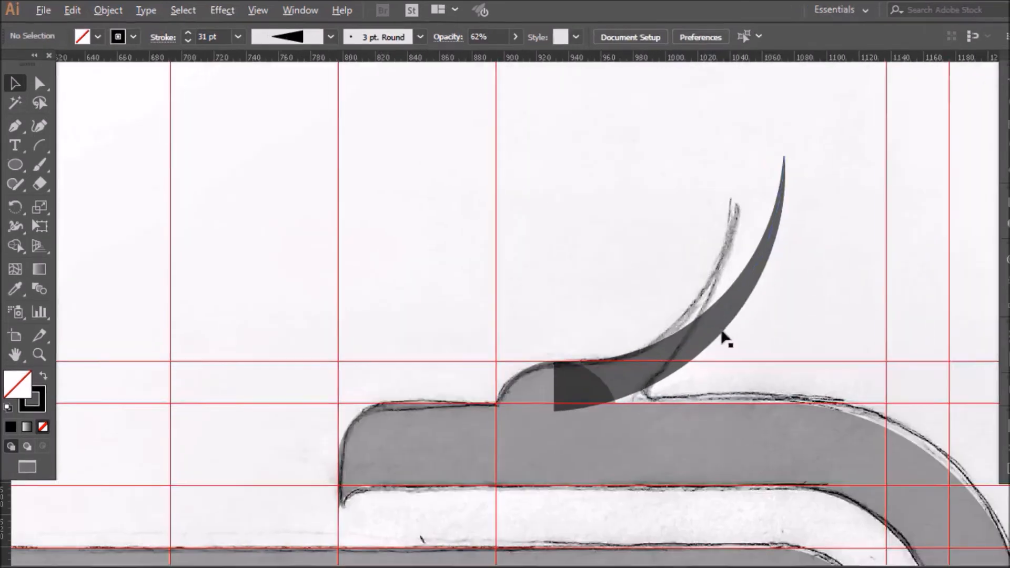
pyautogui.click(818, 375)
pyautogui.click(123, 12)
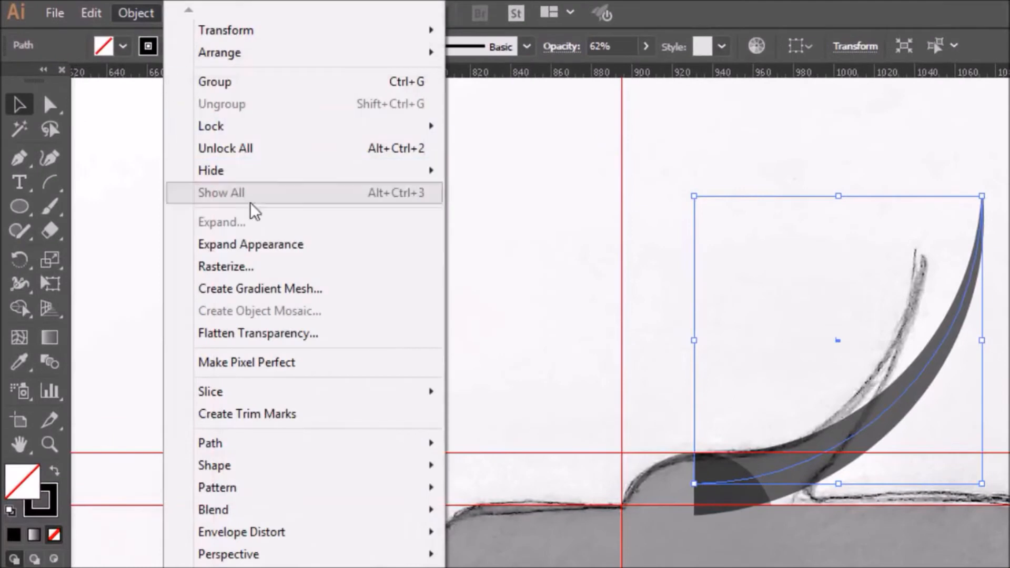
pyautogui.click(273, 245)
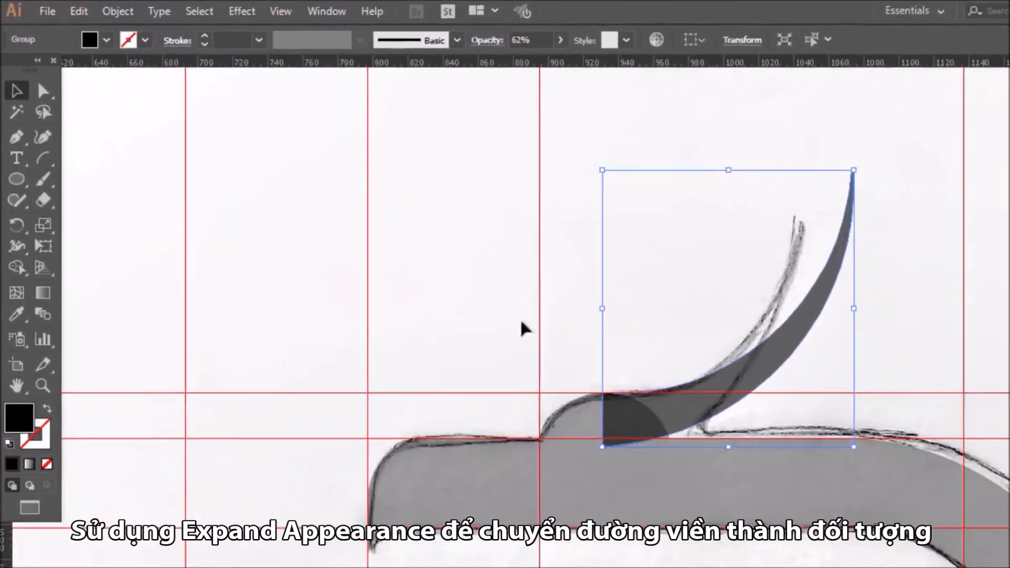
# Step: Copy the appearance of the logo's body onto the expanded tapered arc and set the arc's opacity to 42%
pyautogui.press('a')
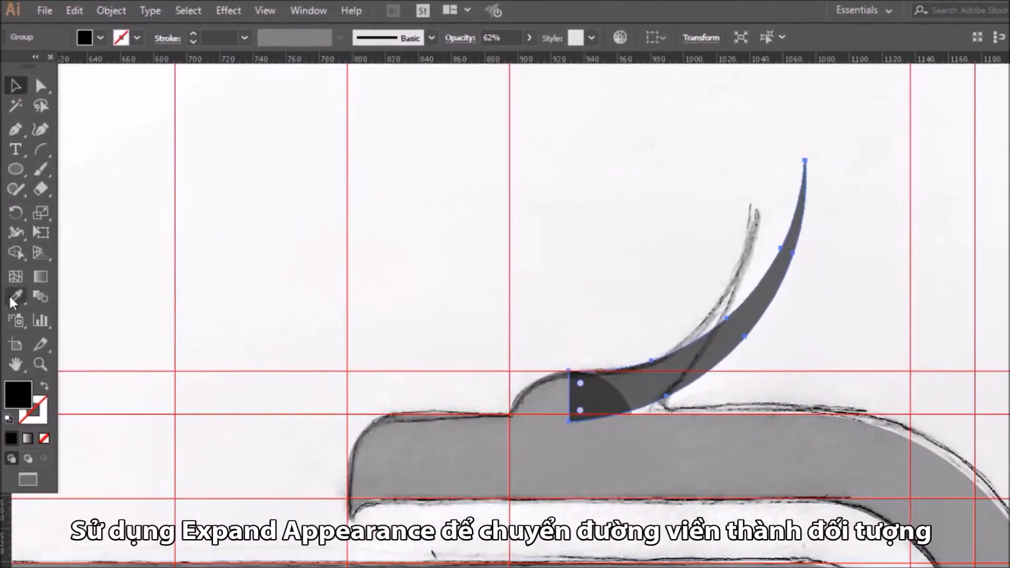
pyautogui.click(423, 436)
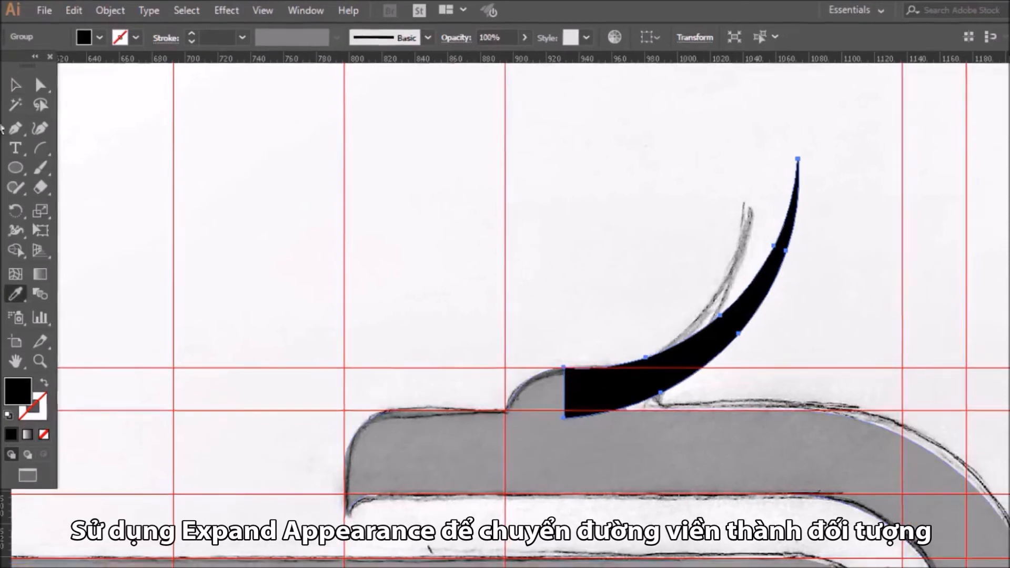
pyautogui.press('v')
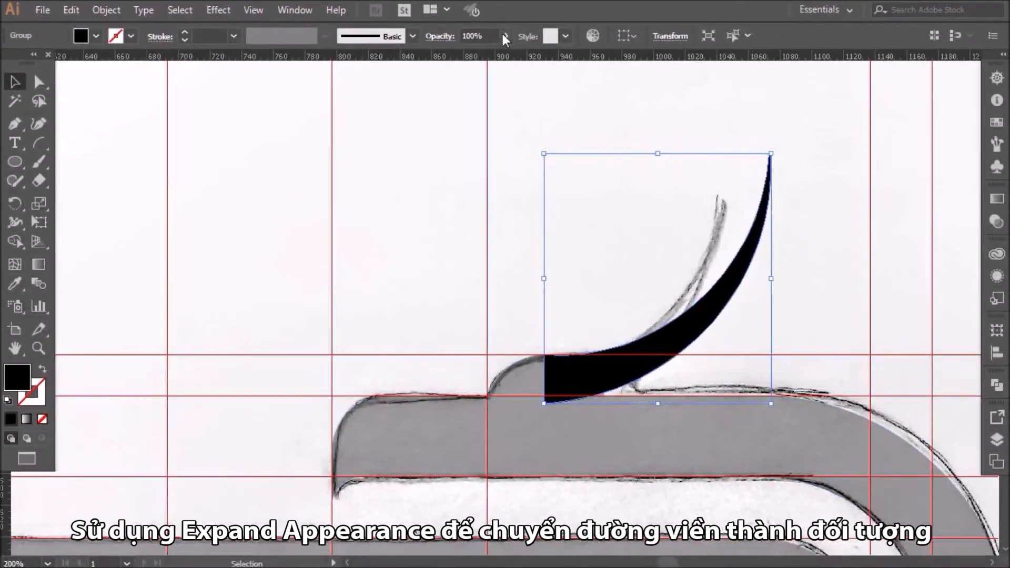
pyautogui.click(506, 37)
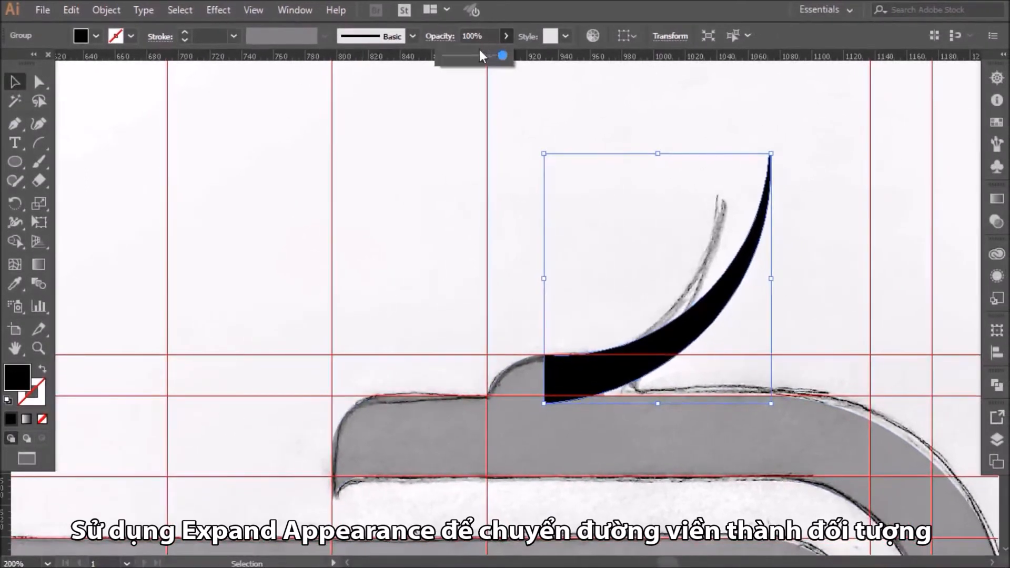
pyautogui.moveTo(477, 55); pyautogui.dragTo(469, 55)
pyautogui.click(788, 249)
# Step: Unite the tapered arc with the other logo shapes and set the united group's opacity to 43%
pyautogui.scroll(-3, 787, 255)
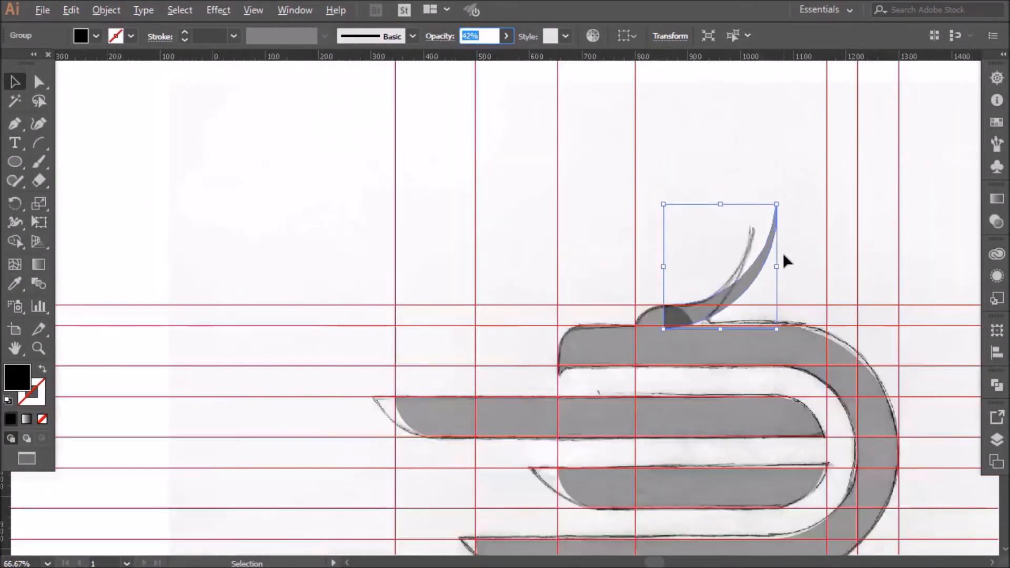
pyautogui.hscroll(-2, 786, 257)
pyautogui.hscroll(5, 784, 256)
pyautogui.hscroll(3, 780, 263)
pyautogui.scroll(1, 728, 309)
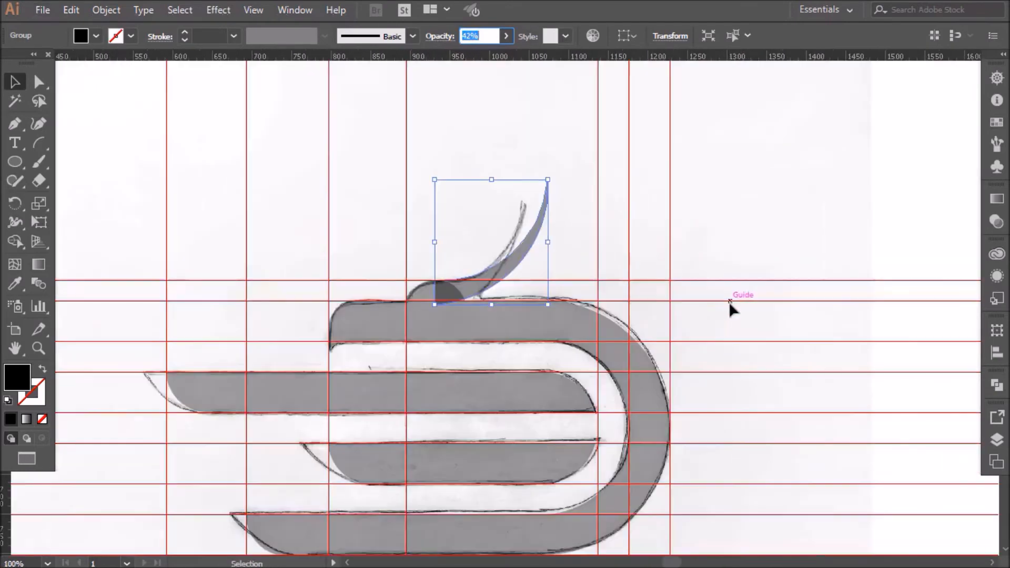
pyautogui.scroll(-2, 699, 308)
pyautogui.click(581, 161)
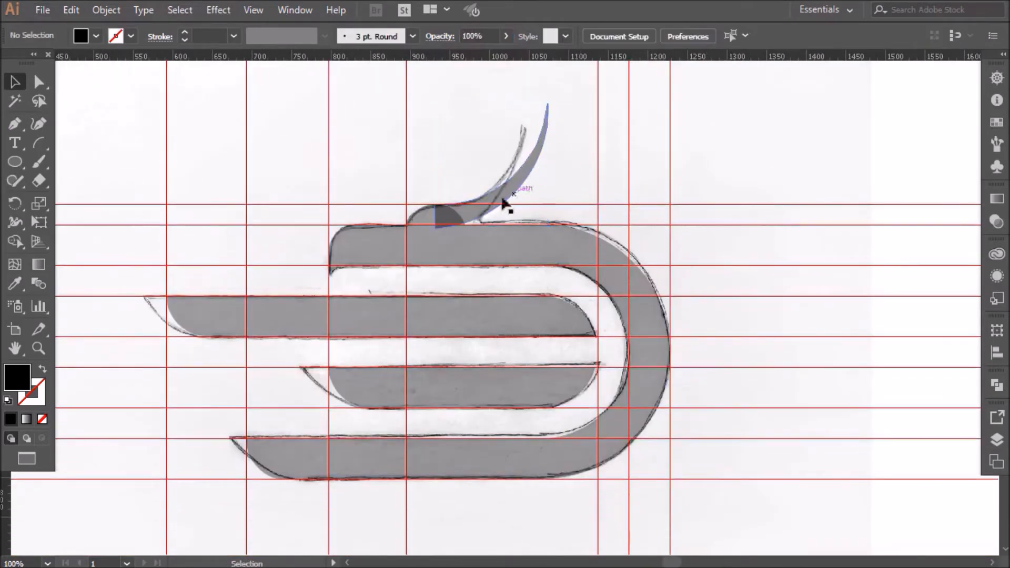
pyautogui.click(478, 209)
pyautogui.keyDown('shift'); pyautogui.click(434, 247); pyautogui.keyUp('shift')
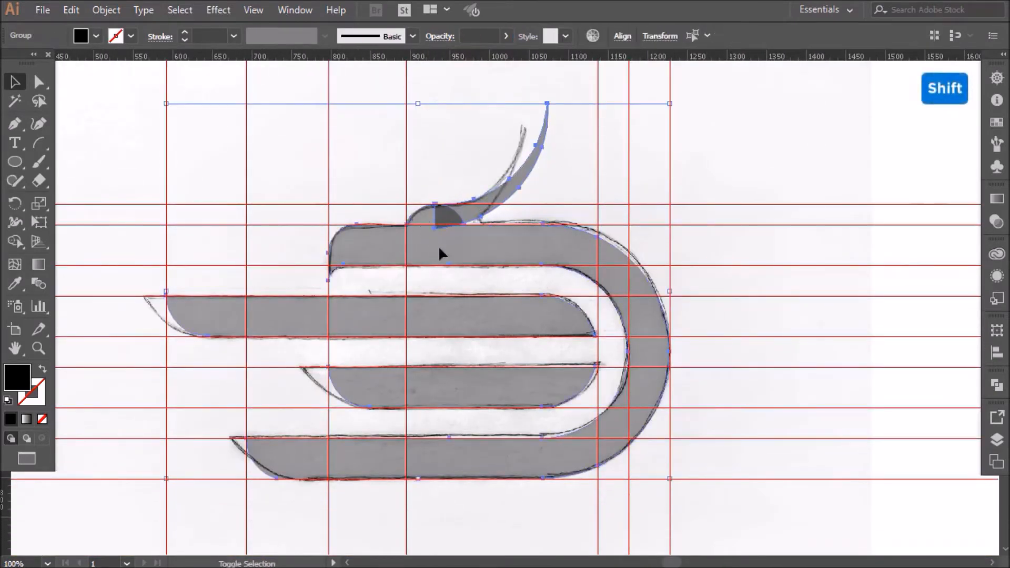
pyautogui.hotkey('ctrl', 'shift', 'F9')
pyautogui.click(811, 417)
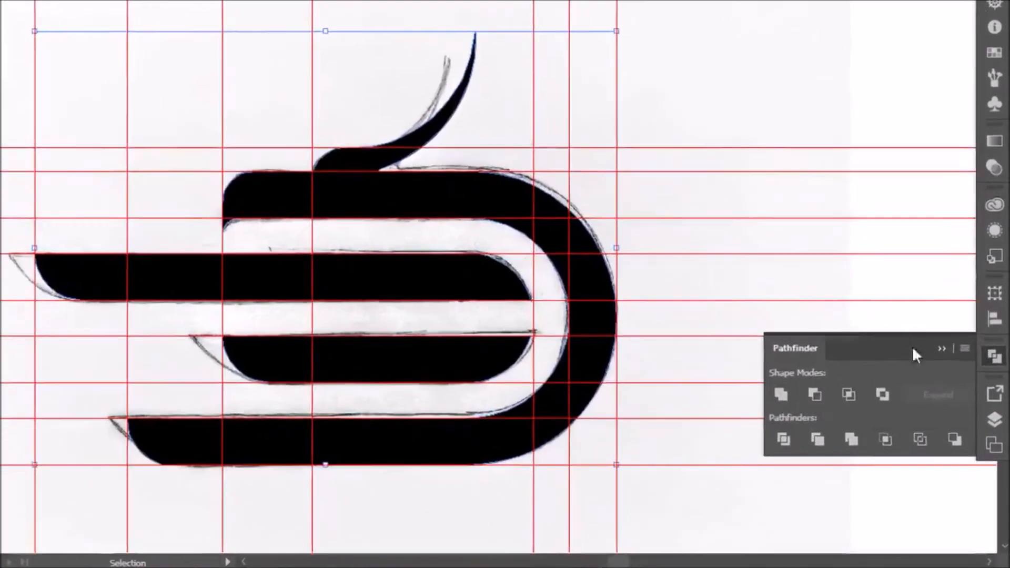
pyautogui.click(941, 348)
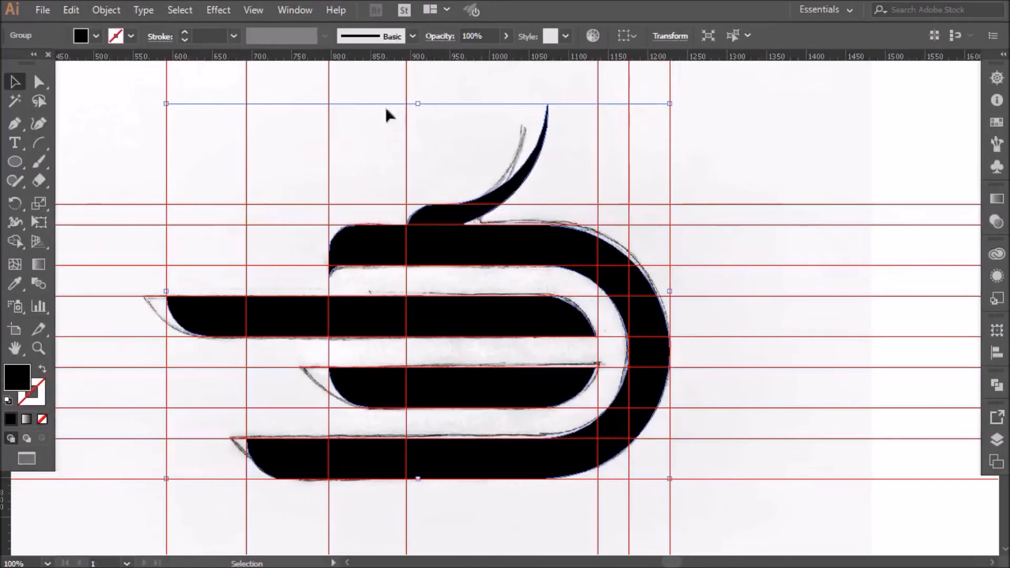
pyautogui.click(506, 36)
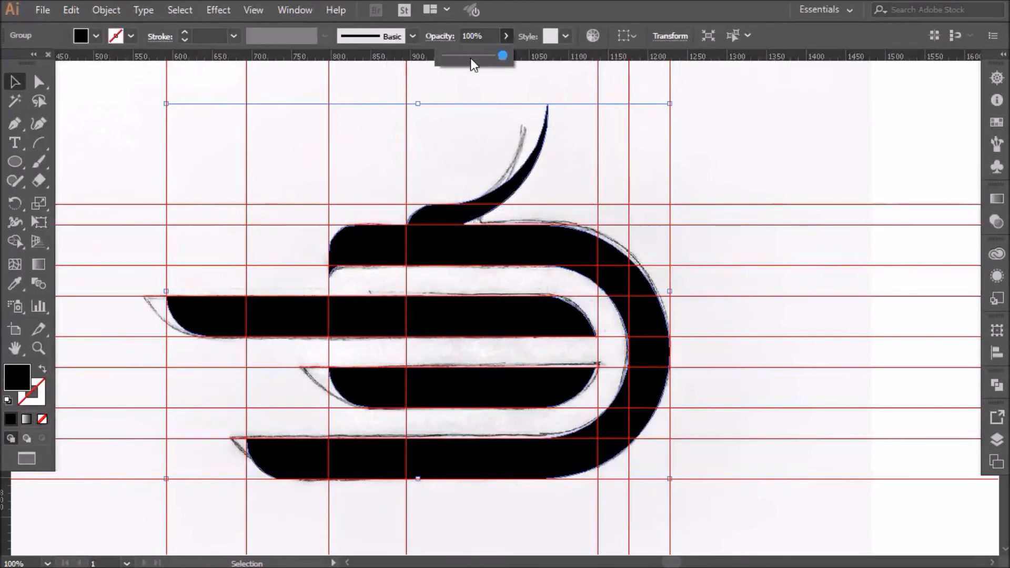
pyautogui.click(470, 55)
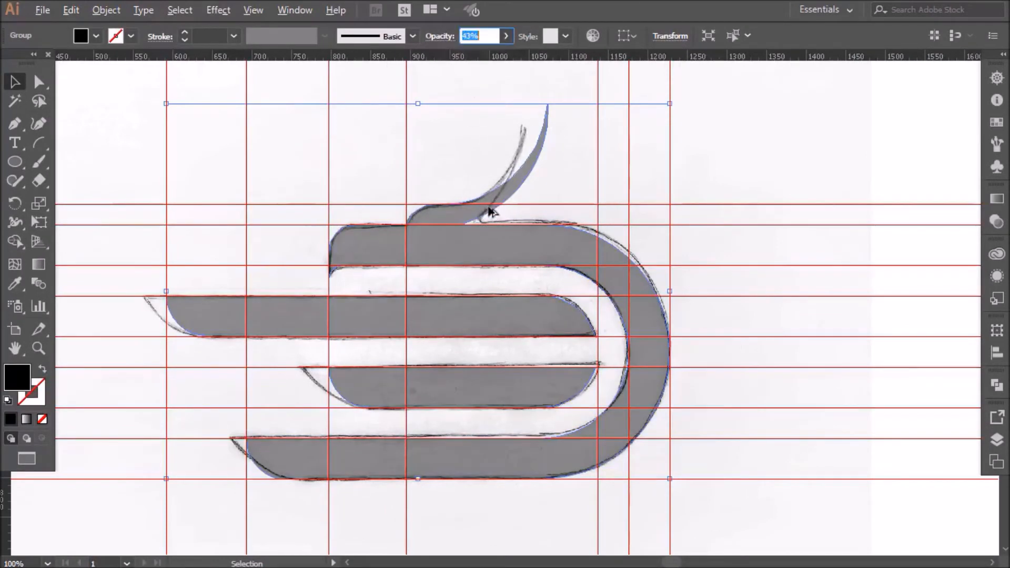
# Step: Draw a circle about 14 px wide in the notch beneath the arc, resting on the body's upper edge guide
pyautogui.scroll(2, 486, 210)
pyautogui.scroll(2, 483, 238)
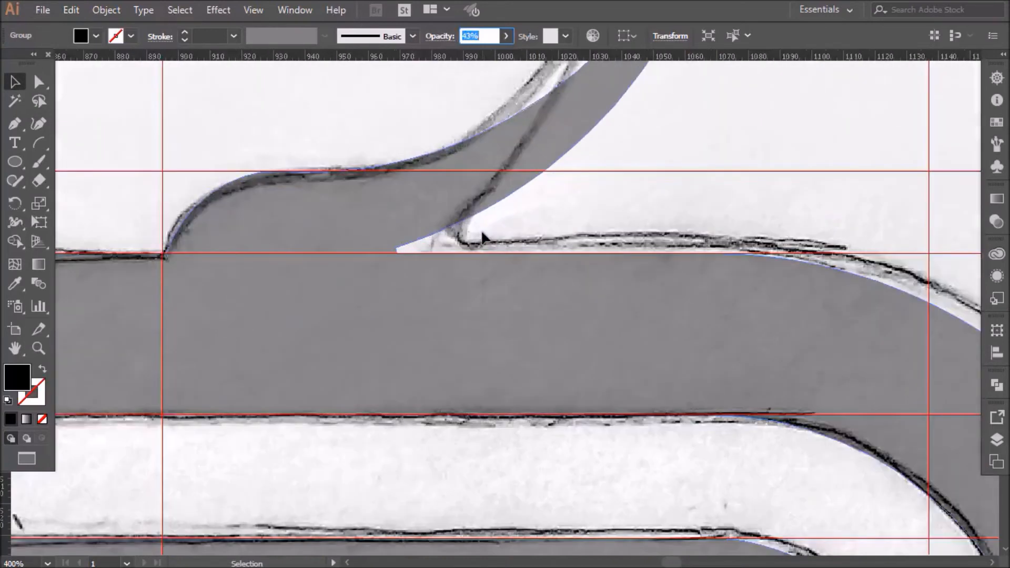
pyautogui.scroll(1, 464, 236)
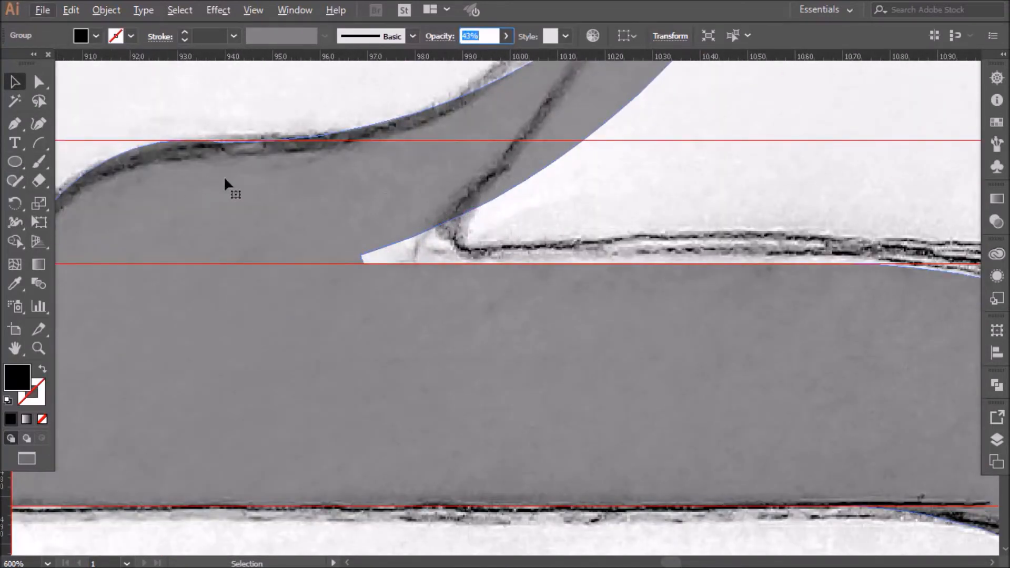
pyautogui.click(15, 161)
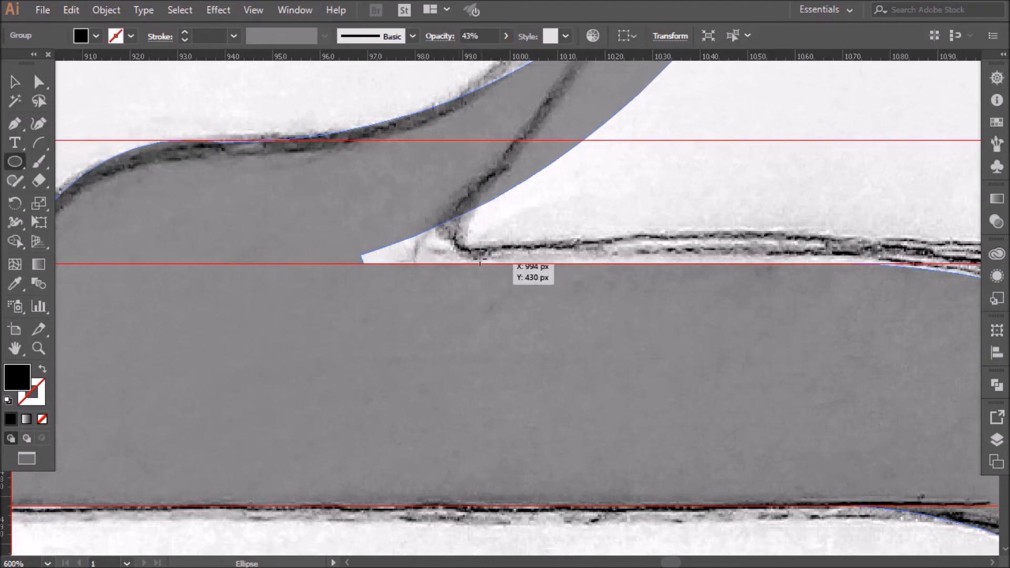
pyautogui.moveTo(466, 263); pyautogui.dragTo(531, 210)
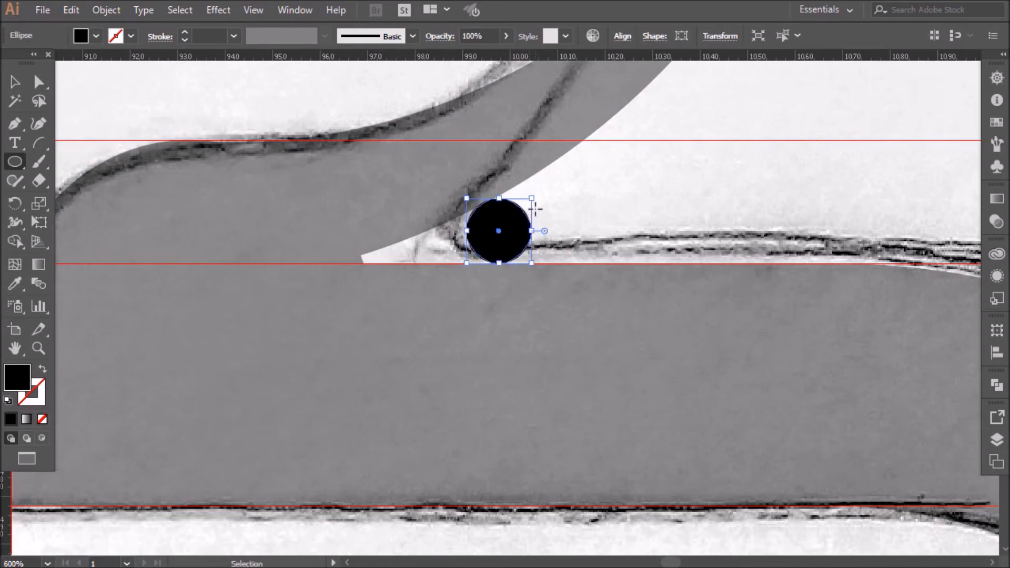
# Step: Shrink the small circle slightly in outline view until it just touches the arc's lower edge, and return to the normal preview
pyautogui.hotkey('ctrl', 'y')
pyautogui.scroll(2, 498, 219)
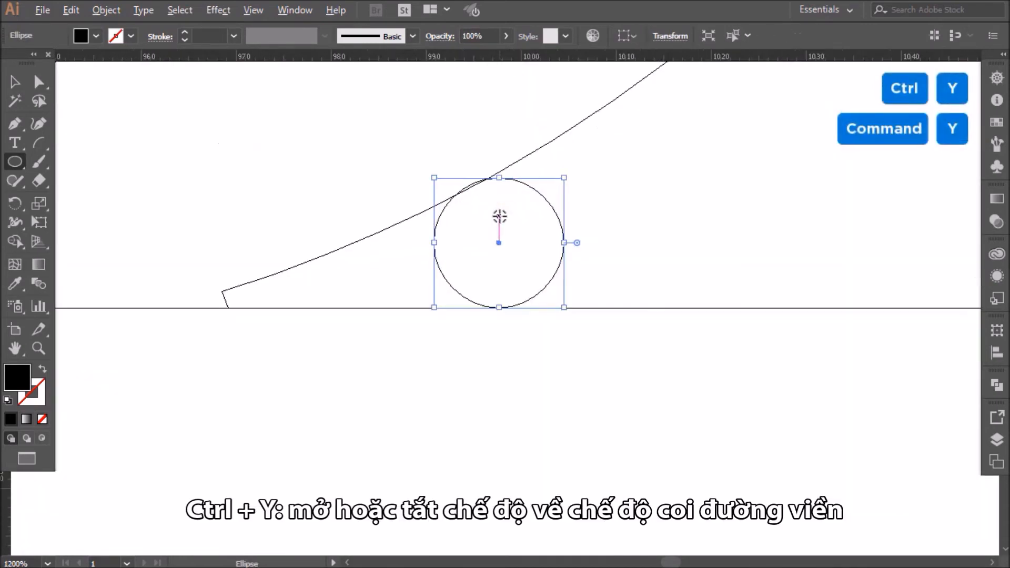
pyautogui.scroll(2, 499, 216)
pyautogui.press('v')
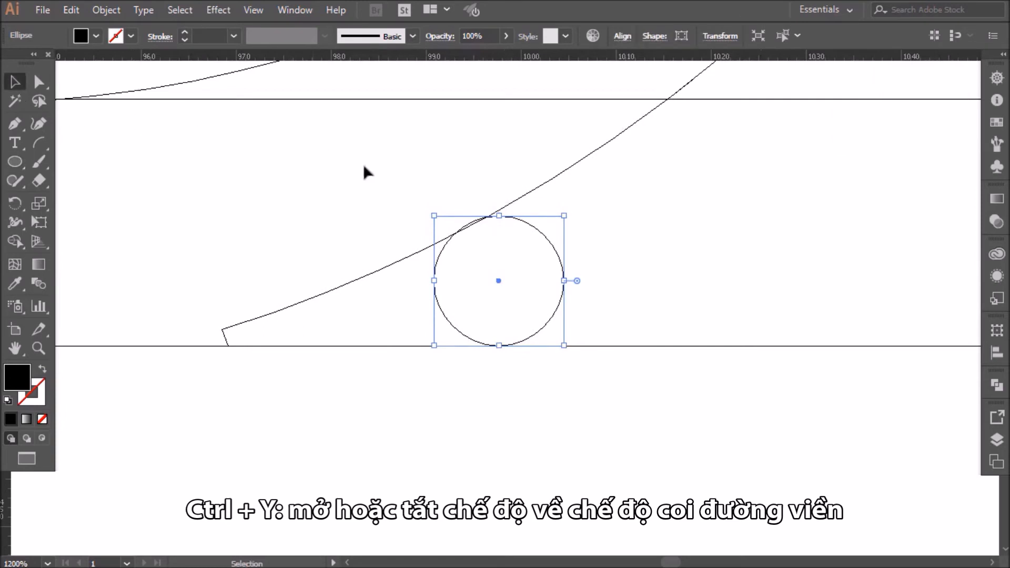
pyautogui.moveTo(499, 216); pyautogui.dragTo(481, 218)
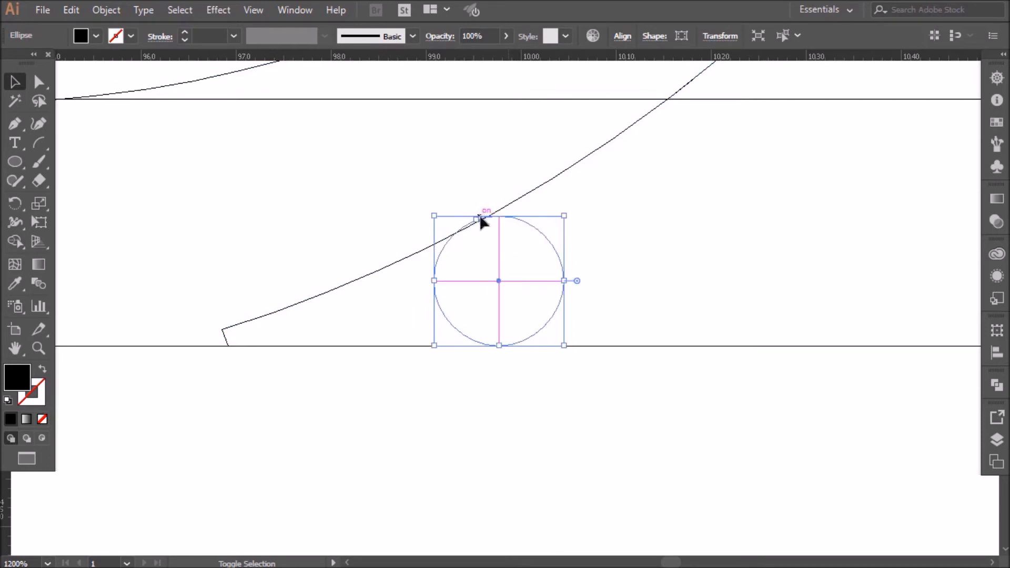
pyautogui.scroll(4, 495, 217)
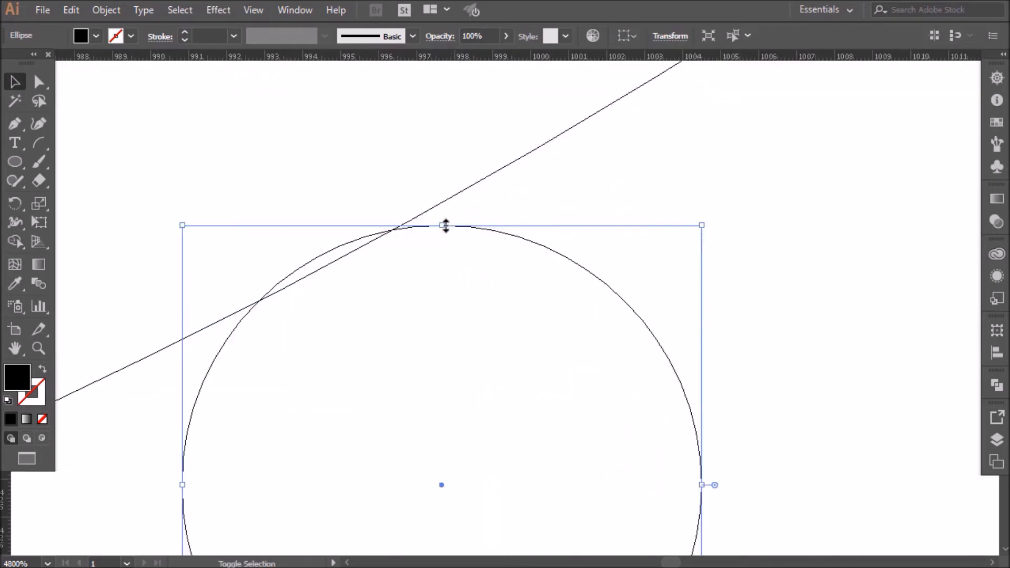
pyautogui.moveTo(441, 228); pyautogui.dragTo(437, 237)
pyautogui.click(352, 275)
pyautogui.scroll(-3, 329, 276)
pyautogui.scroll(-2, 331, 272)
pyautogui.scroll(-8, 332, 270)
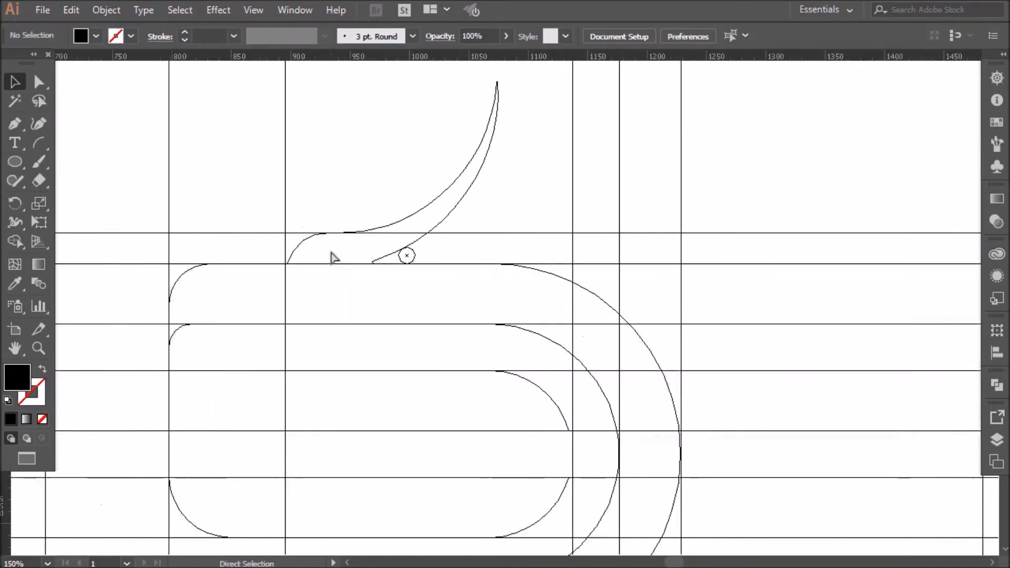
pyautogui.scroll(-2, 332, 255)
pyautogui.hscroll(-10, 332, 255)
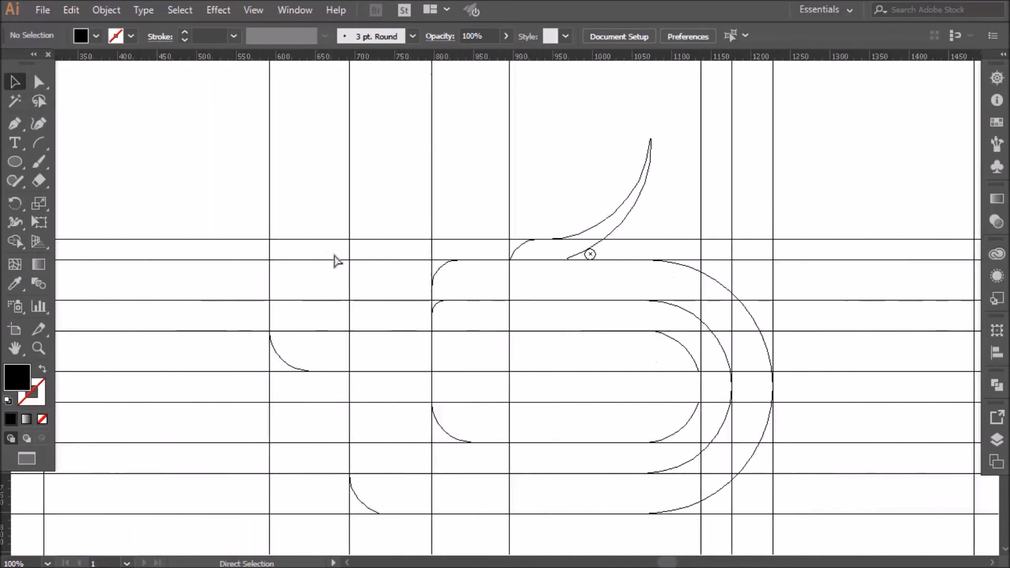
pyautogui.hotkey('ctrl', 'y')
# Step: Fill the wedge-shaped gap between the arc, the body and the small circle using the Shape Builder
pyautogui.scroll(-1, 552, 279)
pyautogui.scroll(2, 593, 240)
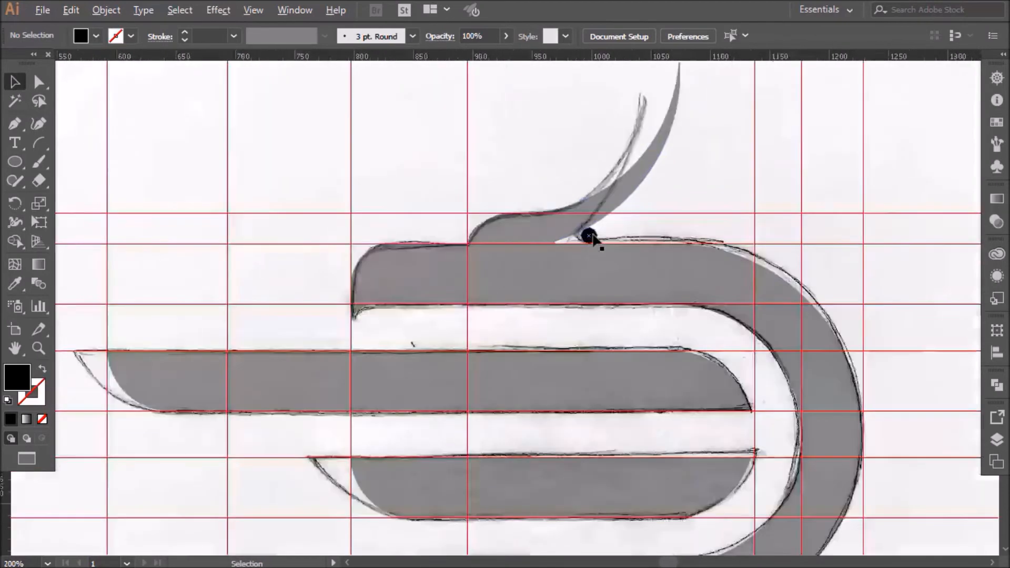
pyautogui.scroll(2, 590, 237)
pyautogui.keyDown('shift'); pyautogui.click(579, 236); pyautogui.keyUp('shift')
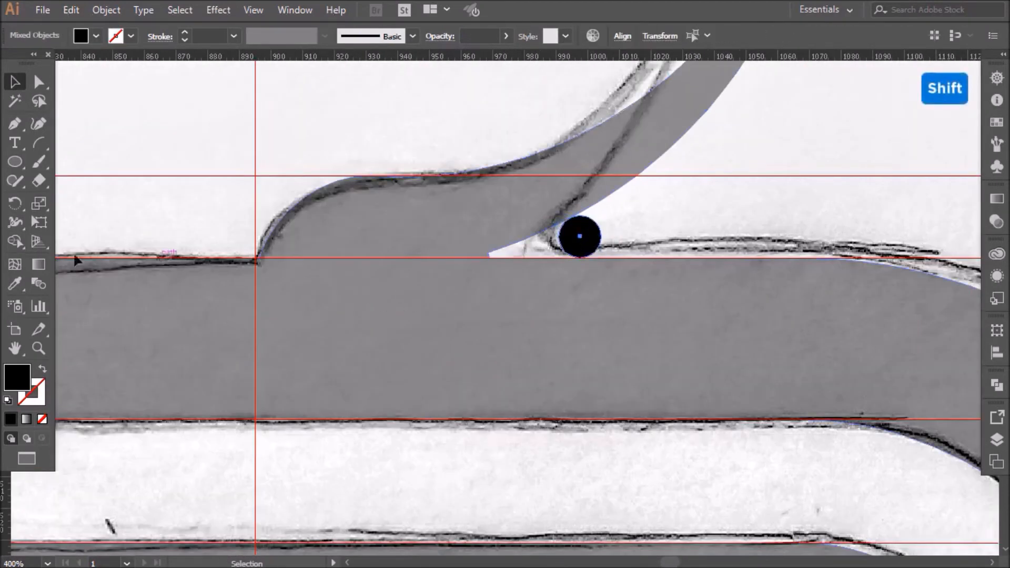
pyautogui.click(15, 242)
pyautogui.click(545, 253)
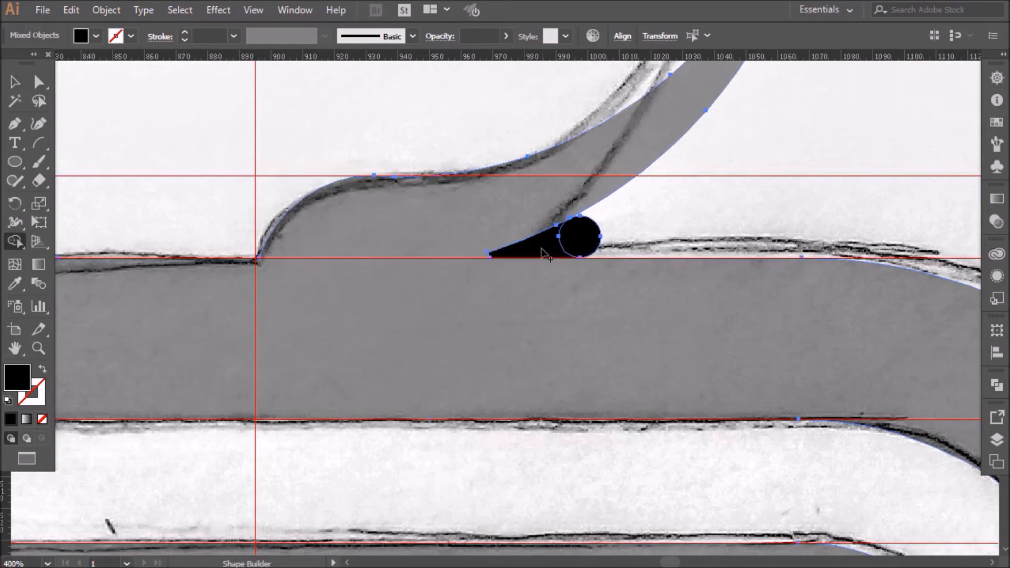
# Step: Delete the small helper circle, keeping the filled wedge as a rounded inner corner
pyautogui.click(14, 82)
pyautogui.click(140, 127)
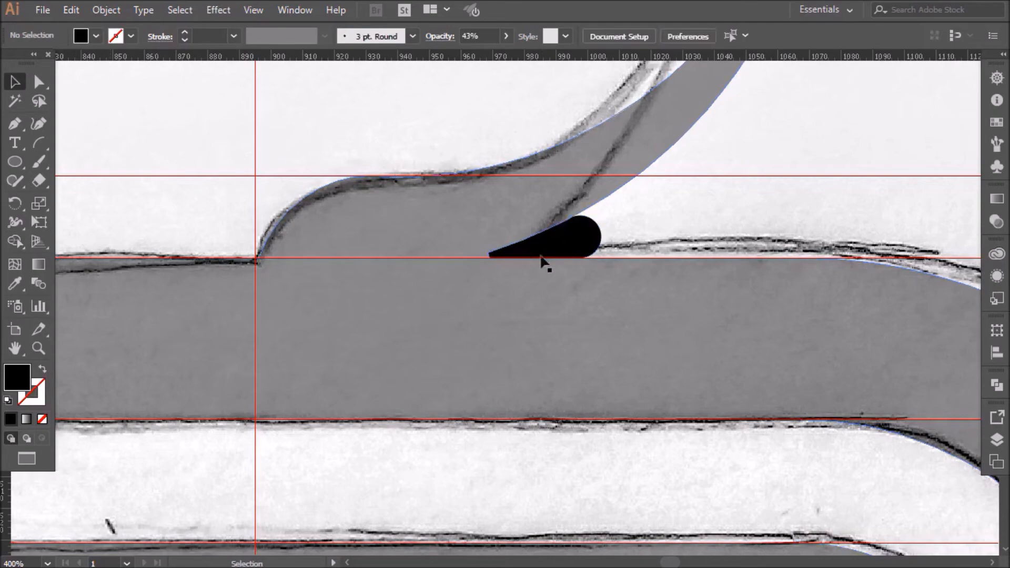
pyautogui.click(568, 237)
pyautogui.press('Delete')
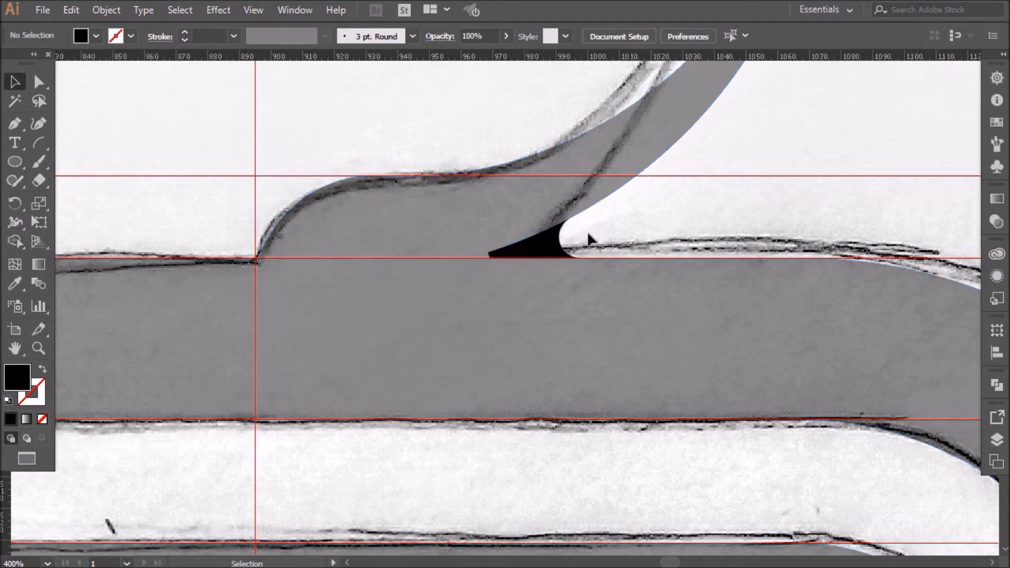
# Step: Select all the logo shapes together with the black wedge, unite them, and clear the selection
pyautogui.keyDown('alt'); pyautogui.scroll(-5, 588, 236); pyautogui.keyUp('alt')
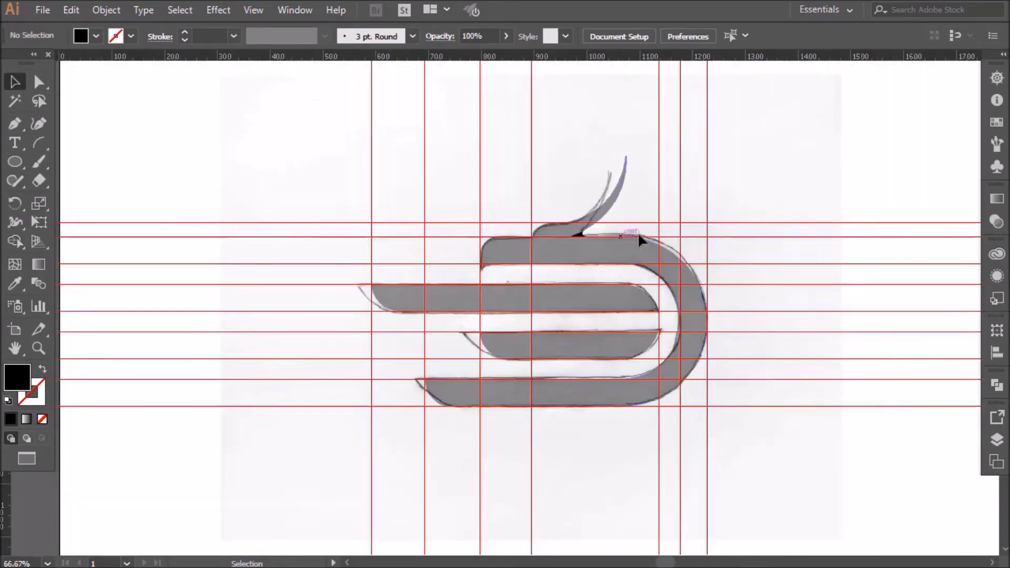
pyautogui.keyDown('ctrl'); pyautogui.hscroll(3, 641, 240); pyautogui.keyUp('ctrl')
pyautogui.moveTo(659, 161); pyautogui.dragTo(311, 402)
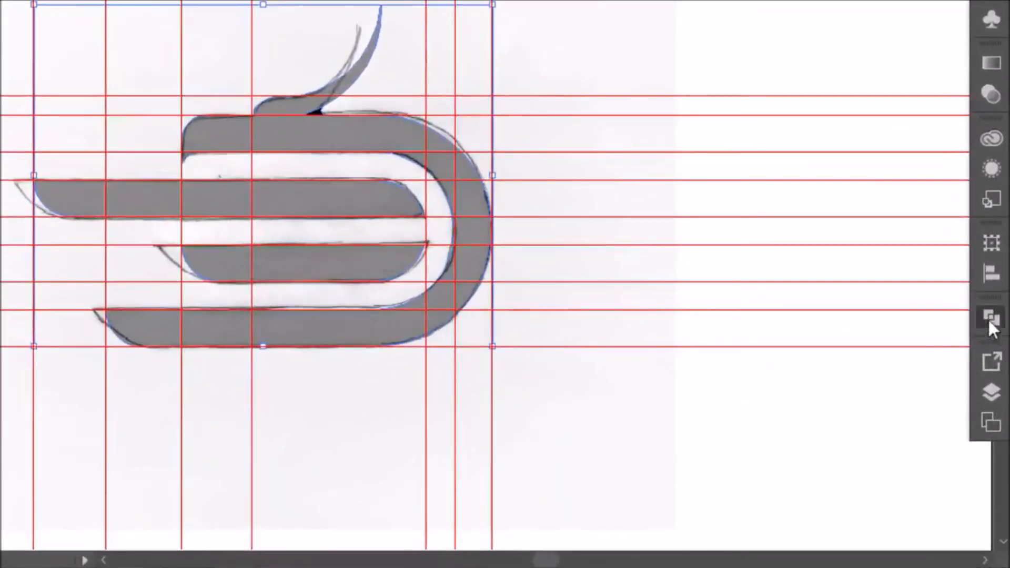
pyautogui.click(989, 320)
pyautogui.click(738, 363)
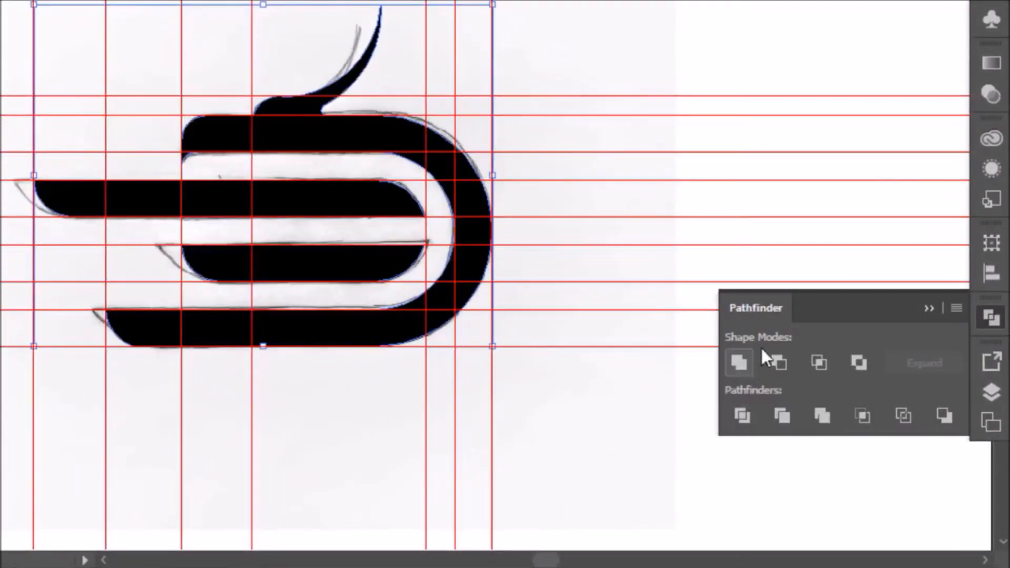
pyautogui.click(930, 309)
pyautogui.click(670, 384)
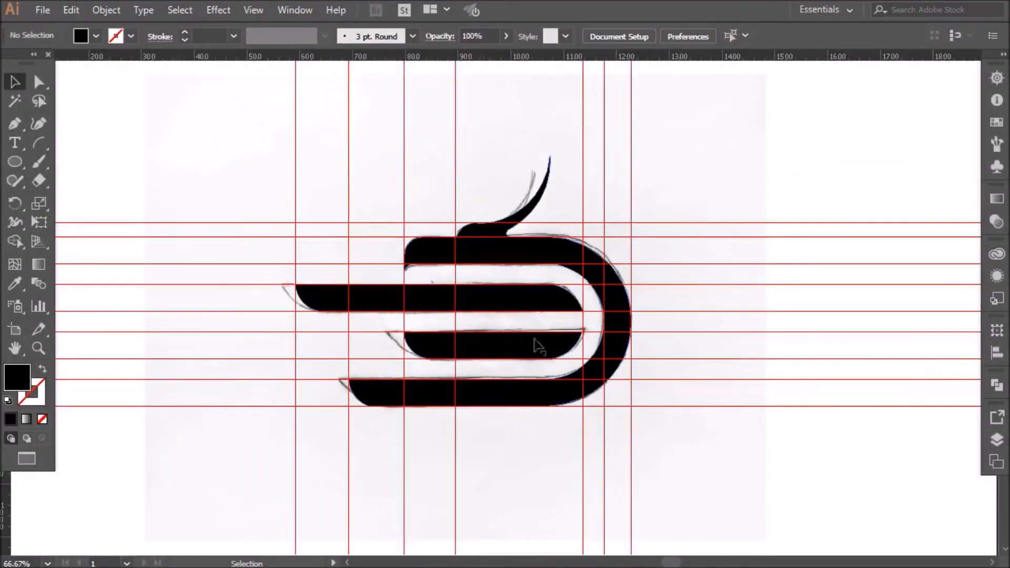
# Step: Hide the guides and remove the scanned sketch by unlocking and deleting it
pyautogui.rightClick(501, 146)
pyautogui.click(555, 268)
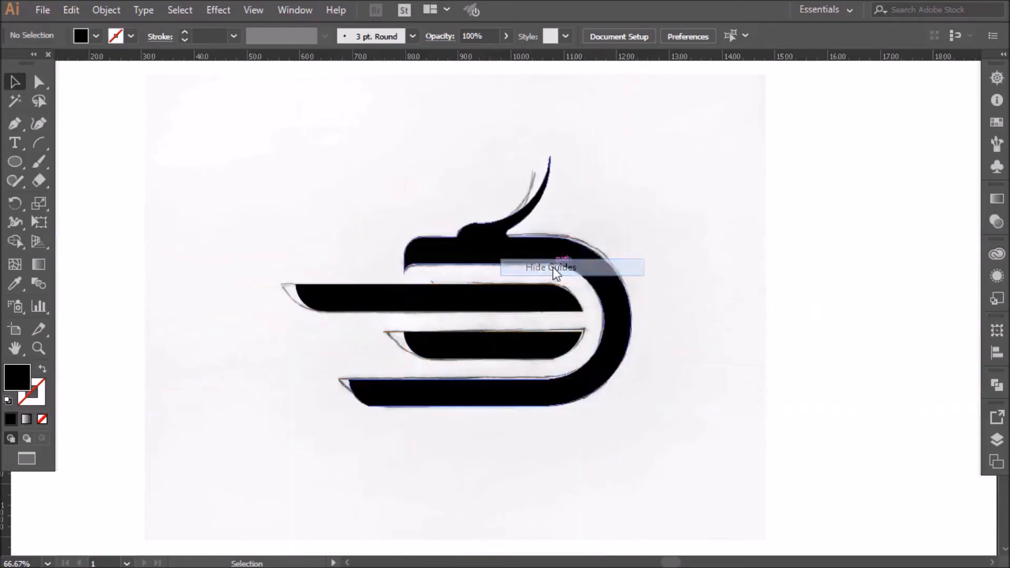
pyautogui.click(106, 10)
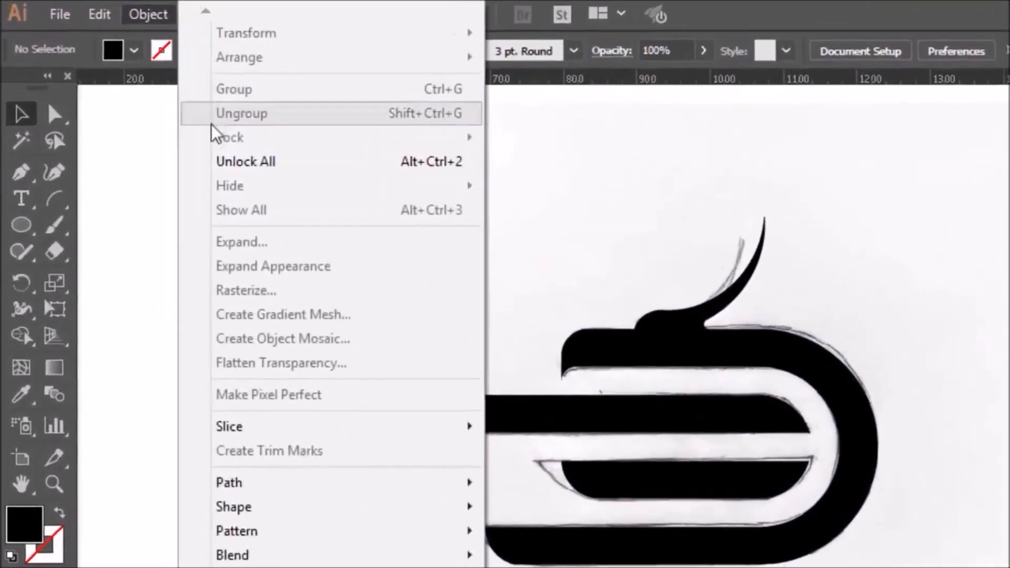
pyautogui.click(154, 113)
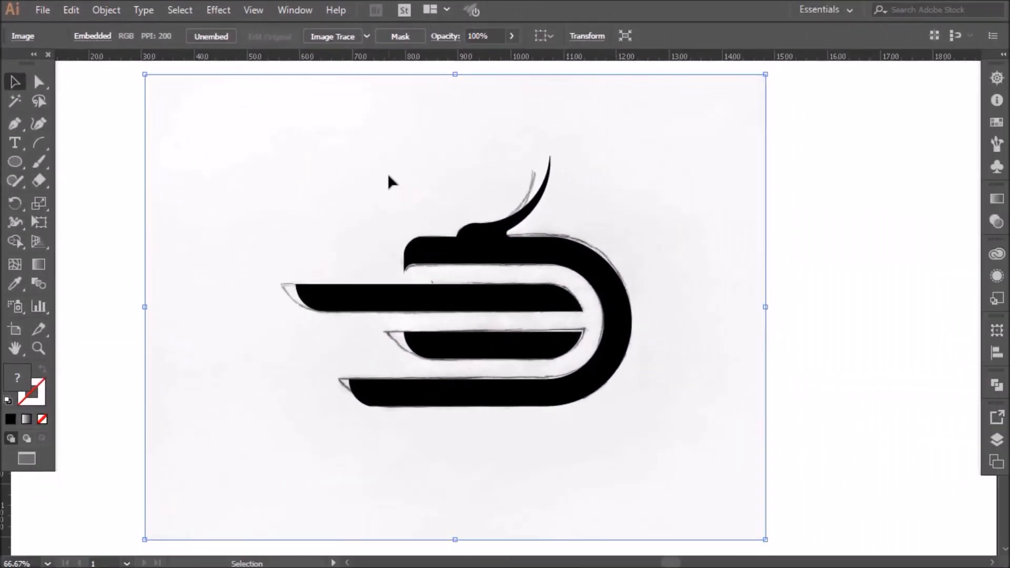
pyautogui.press('Delete')
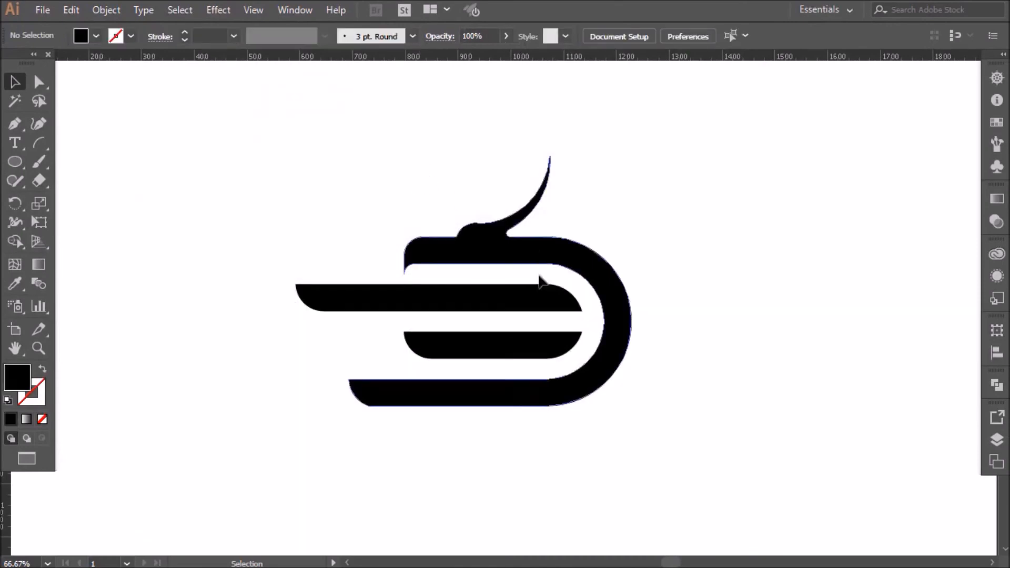
# Step: Scale the complete logo emblem down proportionally and position it in the upper-left area of the artboard
pyautogui.moveTo(251, 185); pyautogui.dragTo(679, 389)
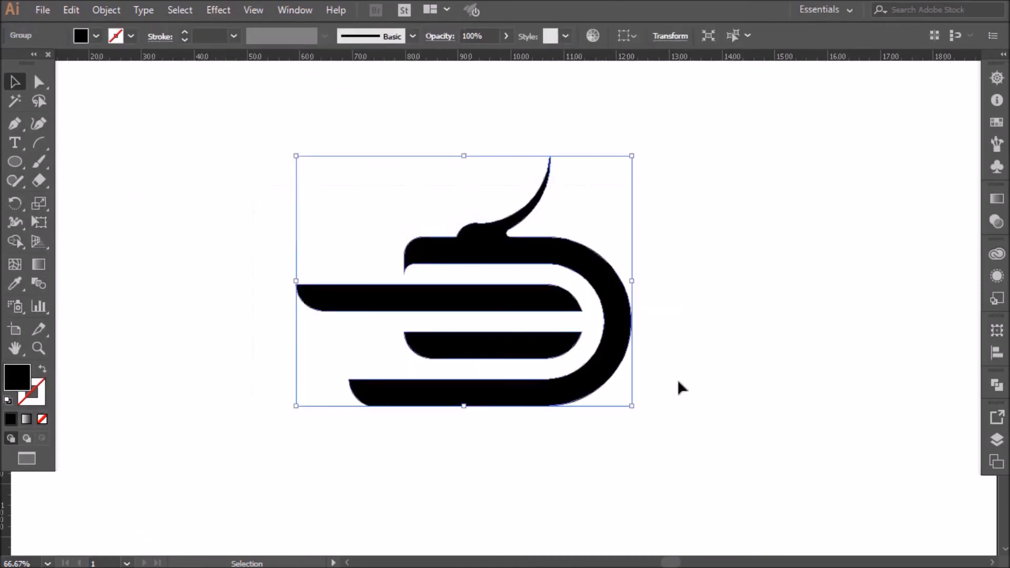
pyautogui.moveTo(632, 286); pyautogui.dragTo(547, 282)
pyautogui.click(594, 287)
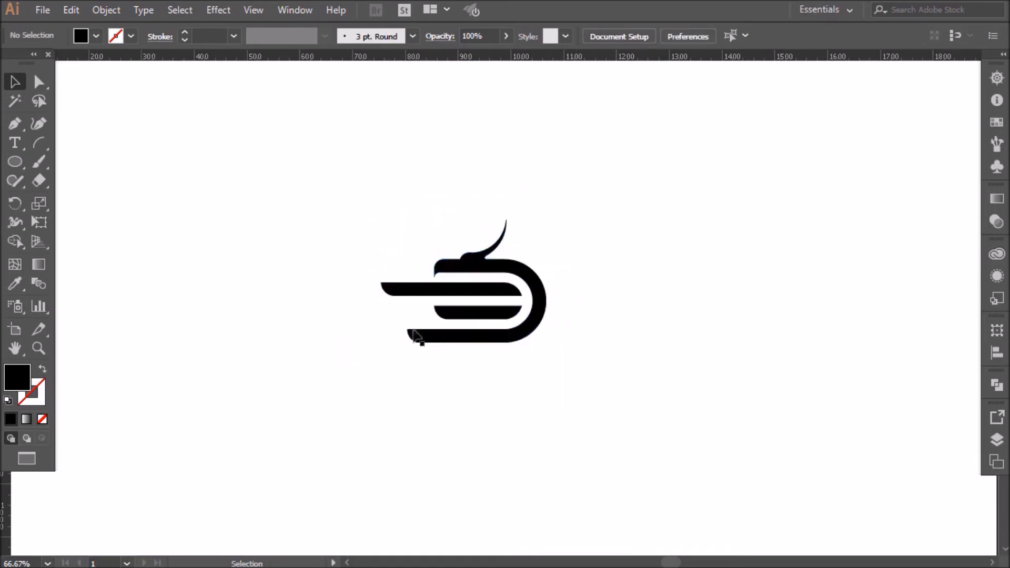
pyautogui.moveTo(395, 212); pyautogui.dragTo(585, 369)
pyautogui.moveTo(540, 311); pyautogui.dragTo(511, 314)
pyautogui.moveTo(517, 223); pyautogui.dragTo(563, 189)
pyautogui.moveTo(521, 267); pyautogui.dragTo(570, 268)
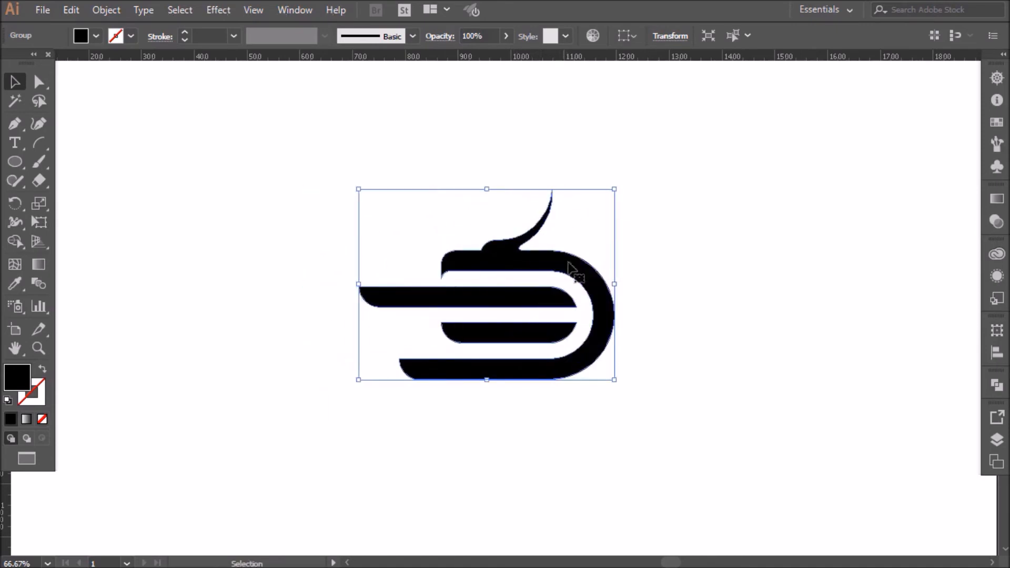
pyautogui.click(723, 323)
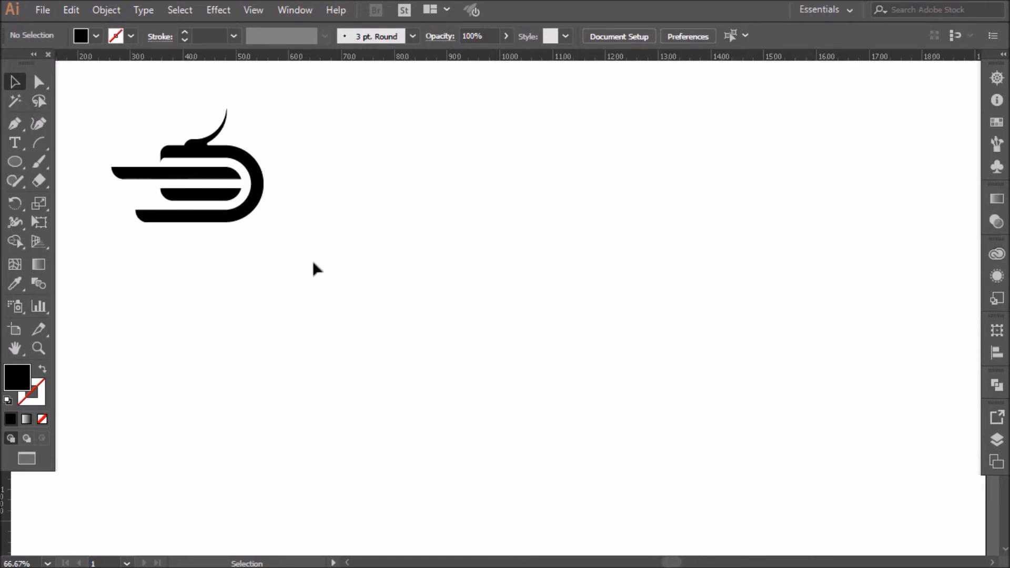
# Step: Add the text DRAGO below and to the right of the emblem and enlarge it to 111.27 pt
pyautogui.click(15, 142)
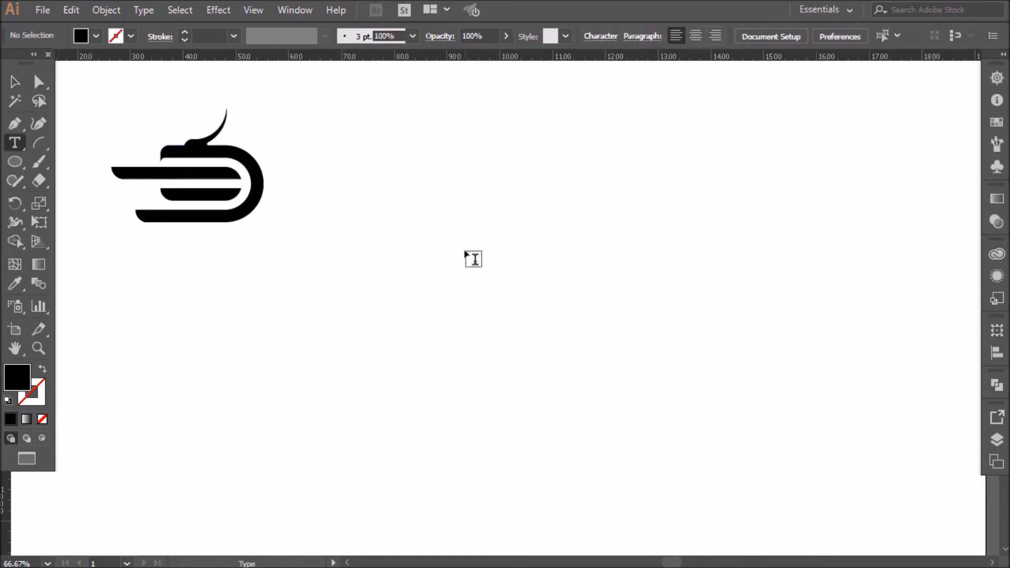
pyautogui.click(466, 252)
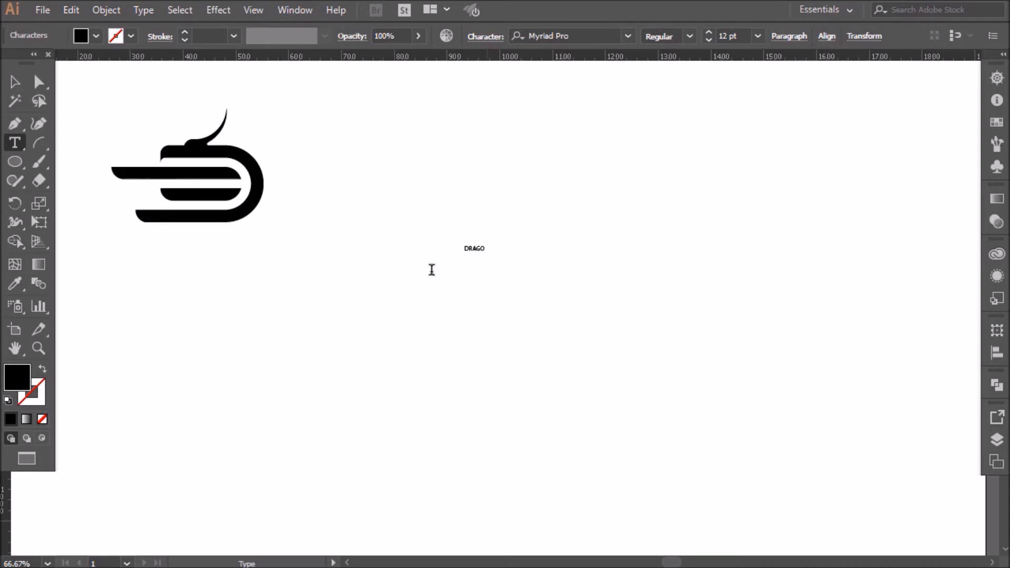
pyautogui.click(14, 82)
pyautogui.moveTo(485, 251); pyautogui.dragTo(528, 297)
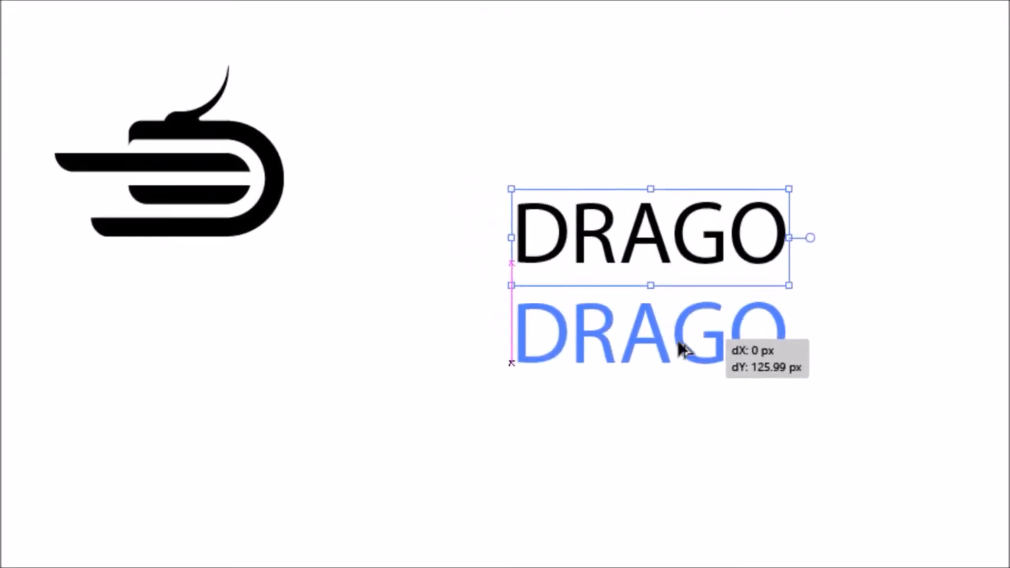
# Step: Duplicate the DRAGO text straight below itself, about 126 px down, and change the copy to INVEST
pyautogui.moveTo(682, 350); pyautogui.dragTo(682, 350)
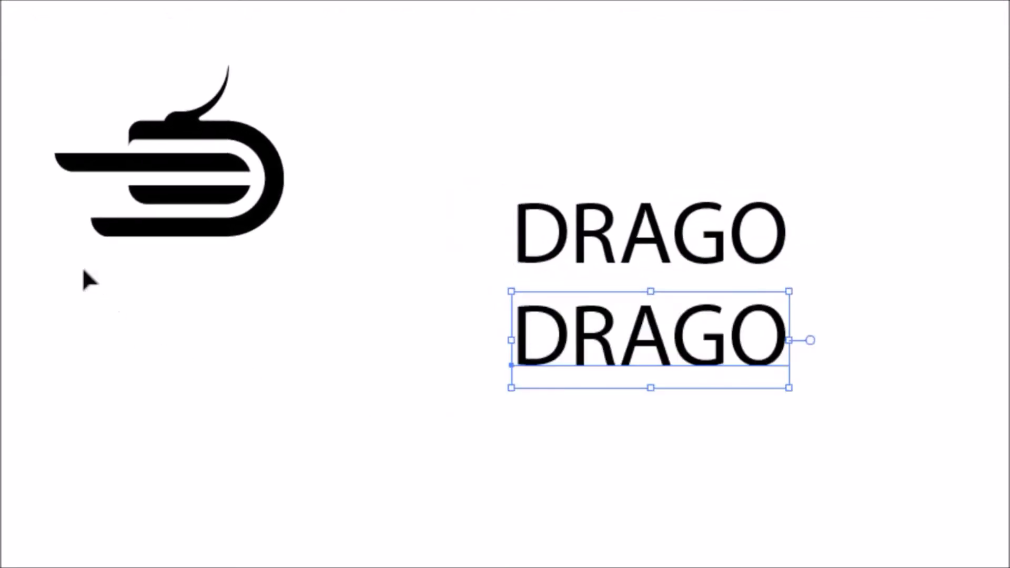
pyautogui.press('t')
pyautogui.doubleClick(603, 331)
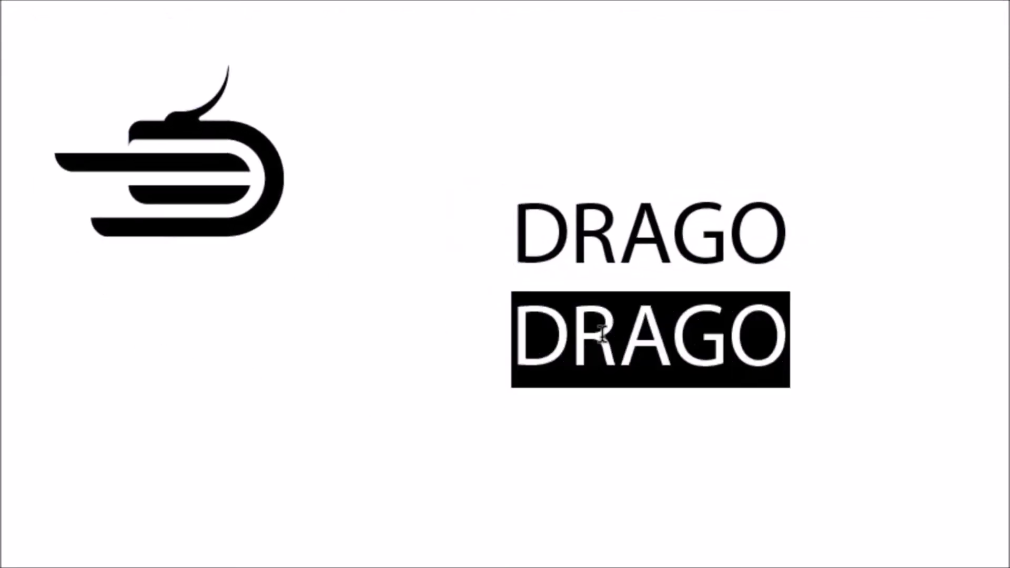
pyautogui.write('INVEST')
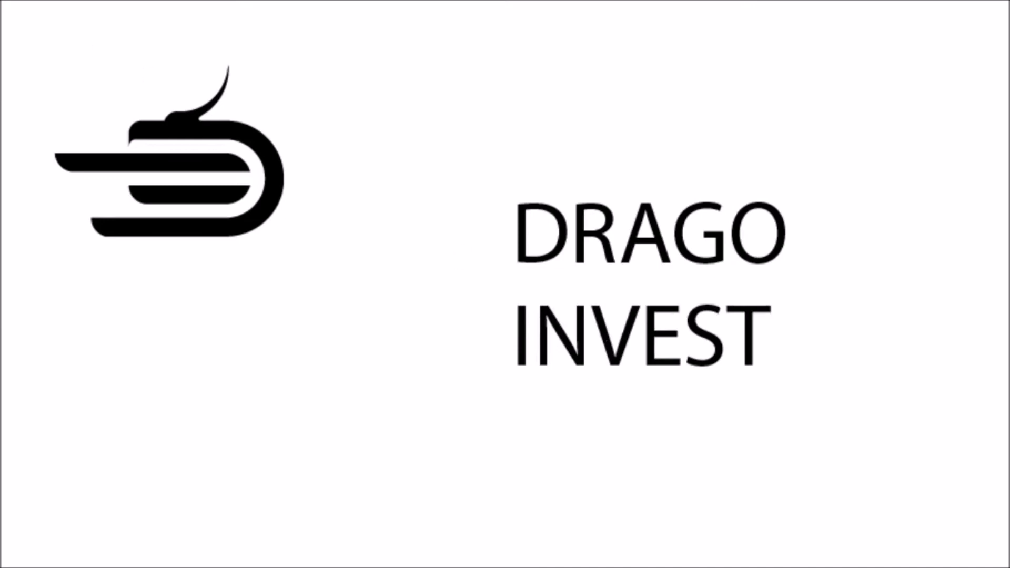
pyautogui.press('Escape')
pyautogui.click(326, 95)
# Step: Set the font of the DRAGO text to Gotham Bold
pyautogui.moveTo(526, 179); pyautogui.dragTo(883, 268)
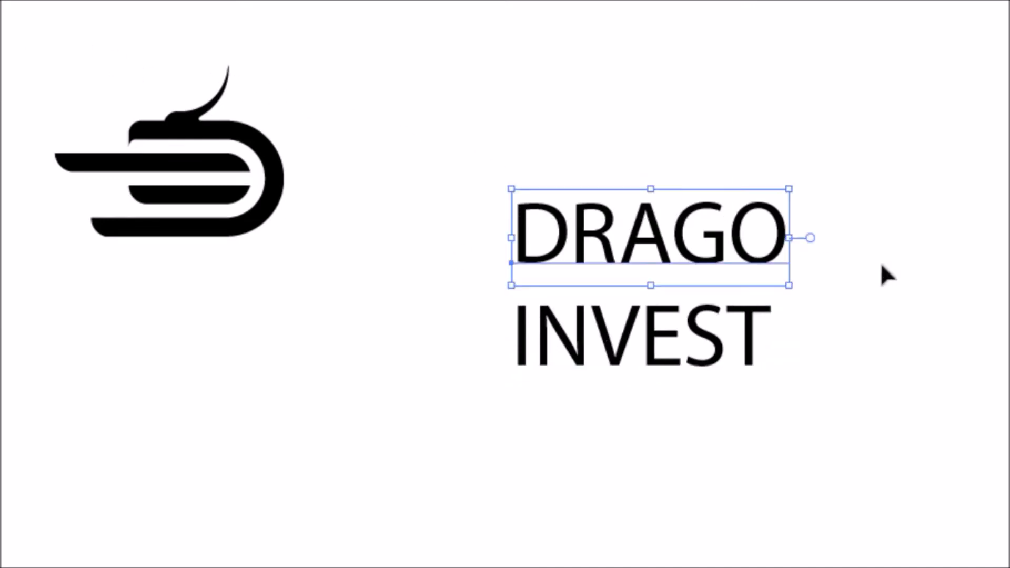
pyautogui.click(668, 26)
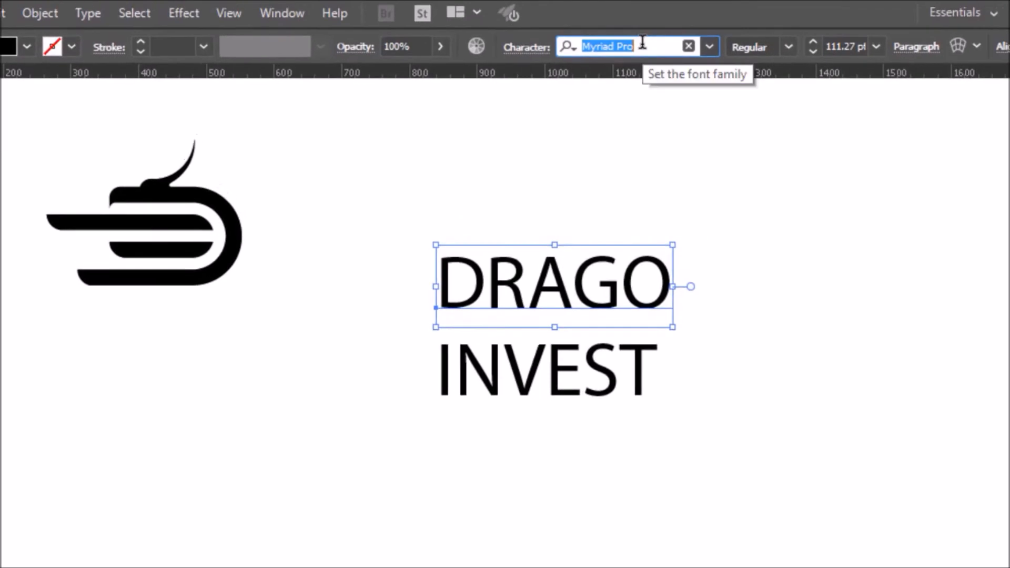
pyautogui.write('gotham')
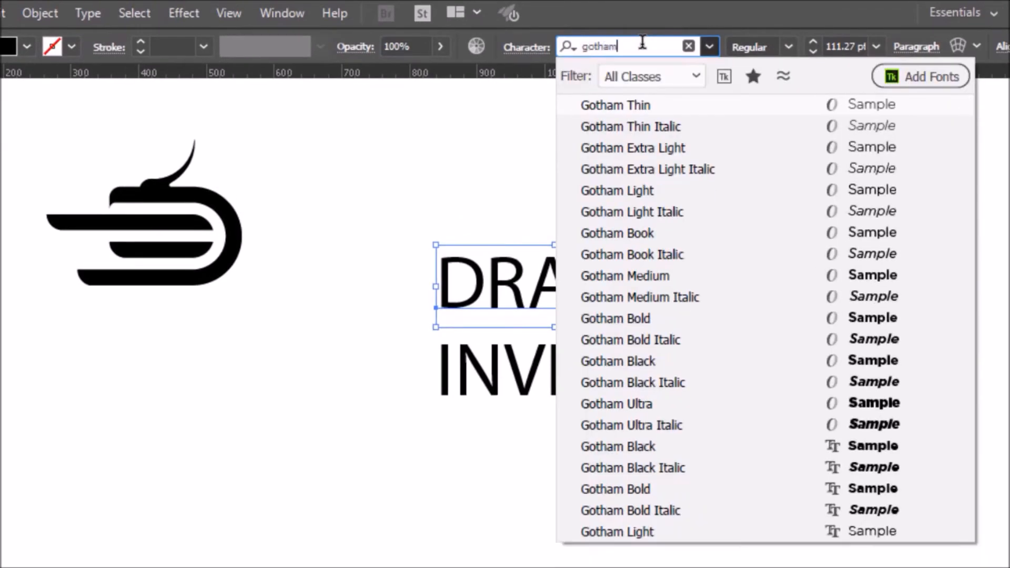
pyautogui.click(645, 318)
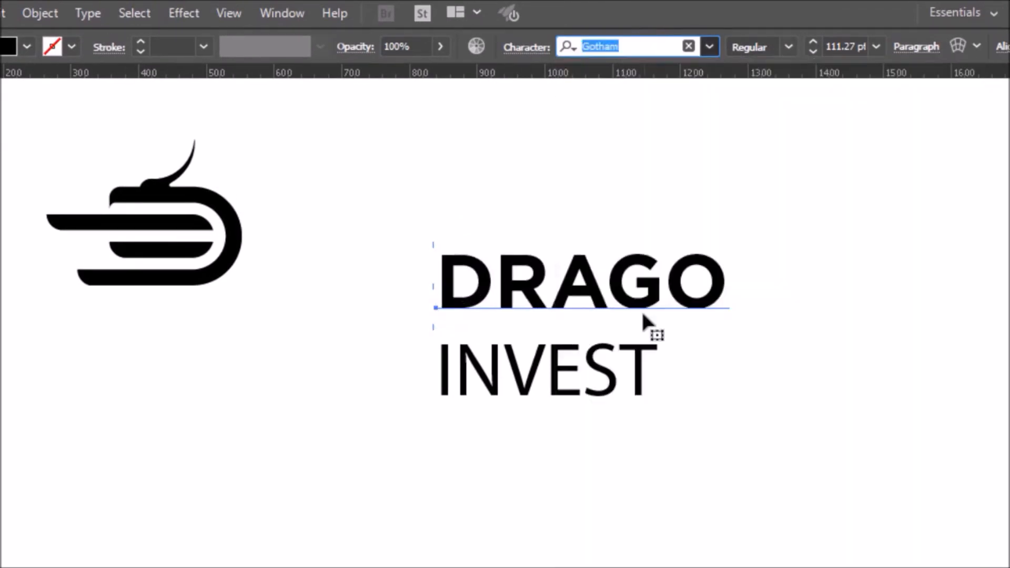
# Step: Copy DRAGO's type style to INVEST with the Eyedropper and set INVEST's font weight to Light
pyautogui.click(626, 364)
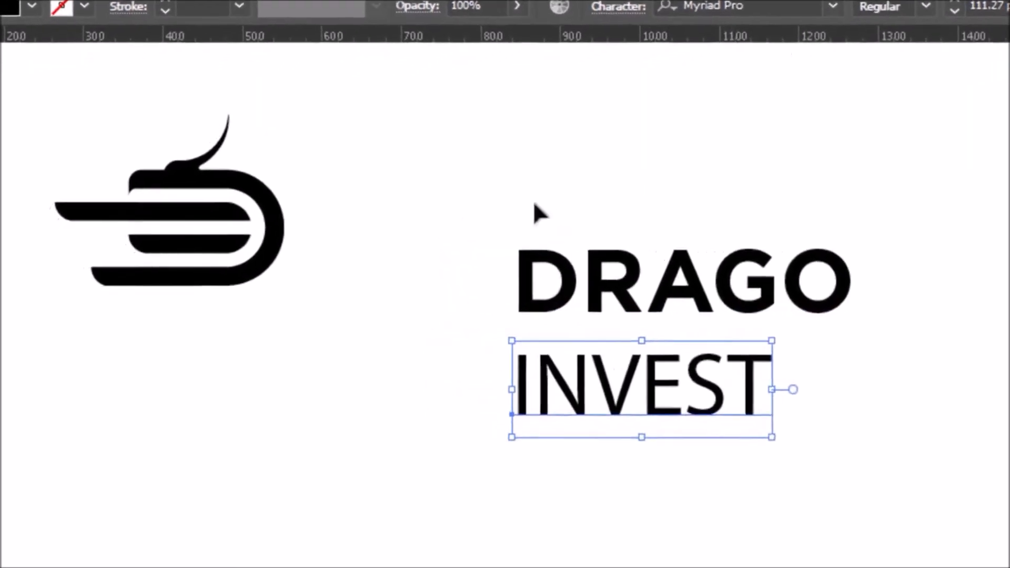
pyautogui.press('i')
pyautogui.click(567, 261)
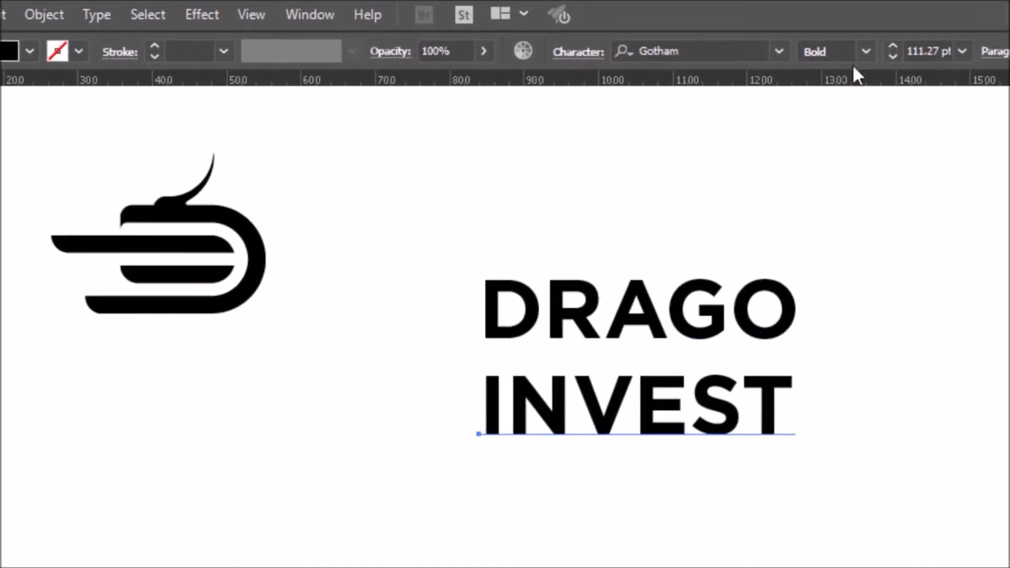
pyautogui.click(866, 51)
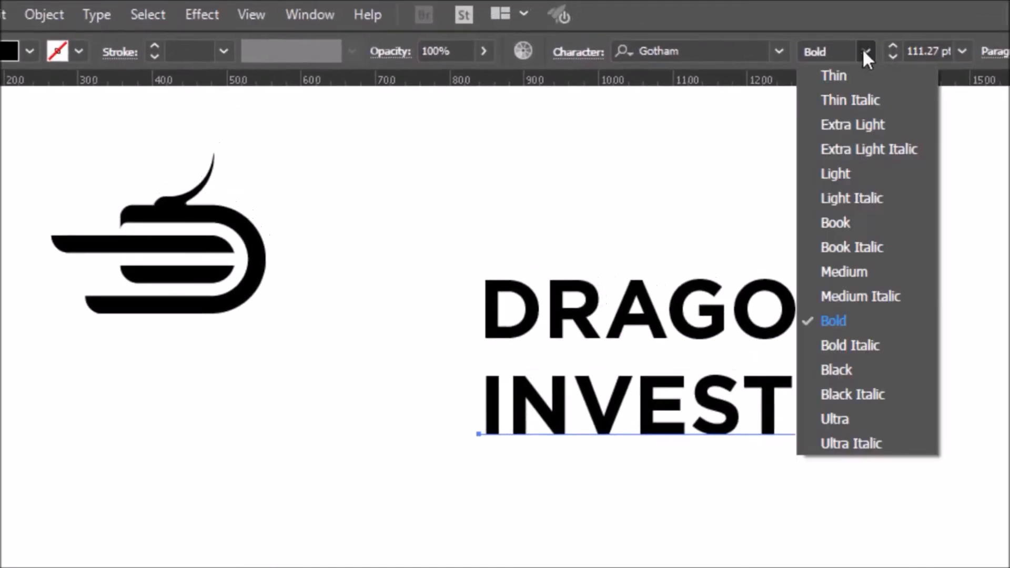
pyautogui.click(830, 174)
# Step: Scale the INVEST text down to 62.26 pt and set its letter tracking to 700
pyautogui.press('v')
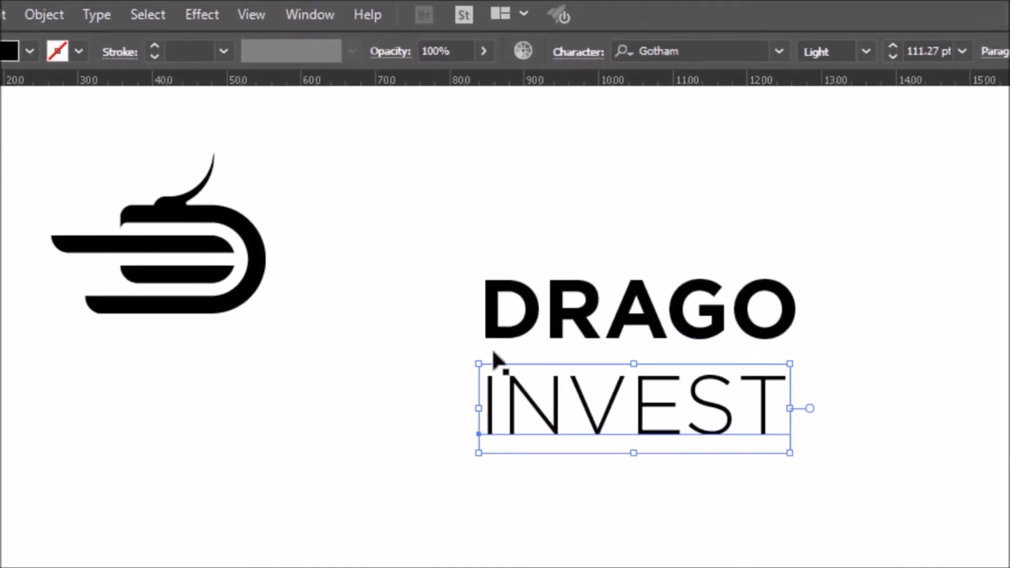
pyautogui.moveTo(788, 451); pyautogui.dragTo(650, 409)
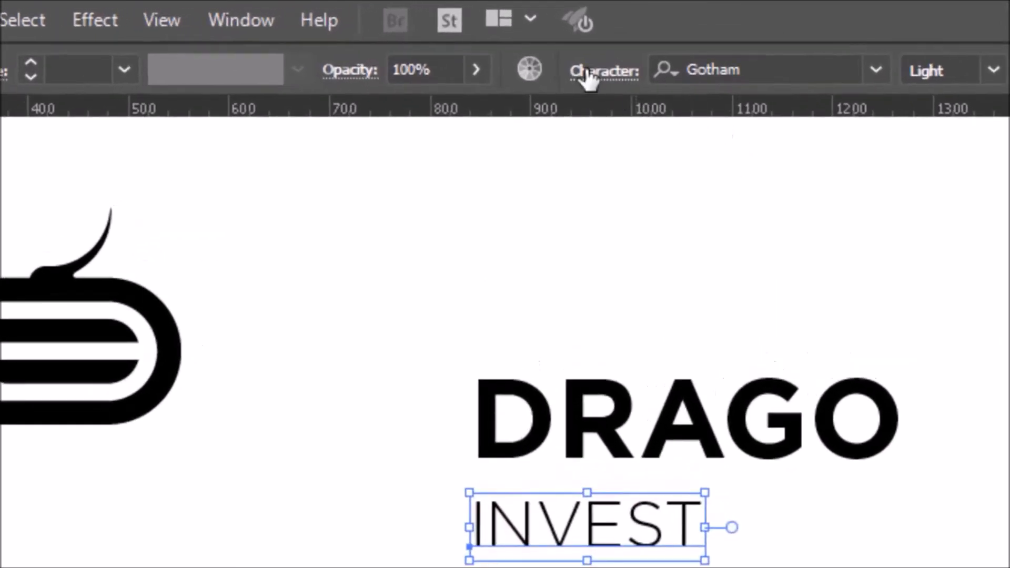
pyautogui.click(587, 74)
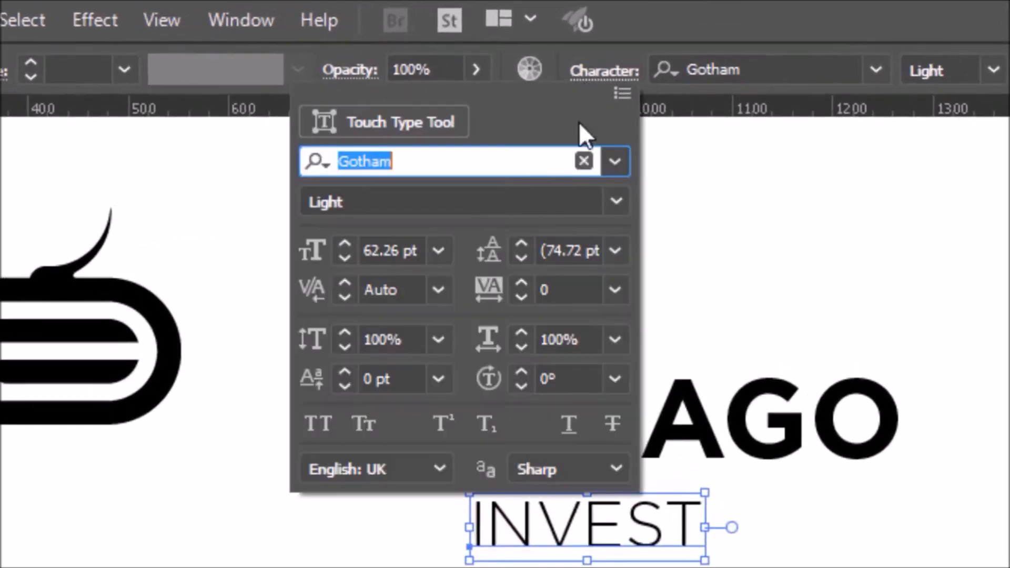
pyautogui.click(543, 286)
pyautogui.write('700')
pyautogui.press('Return')
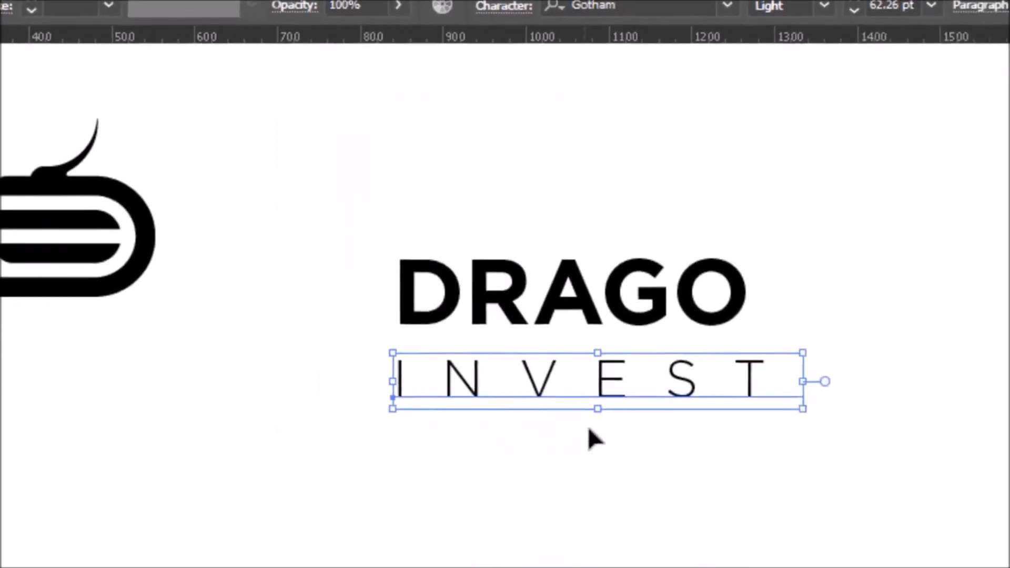
# Step: Scale INVEST down slightly so that its letters span the same width as DRAGO
pyautogui.click(558, 355)
pyautogui.click(538, 308)
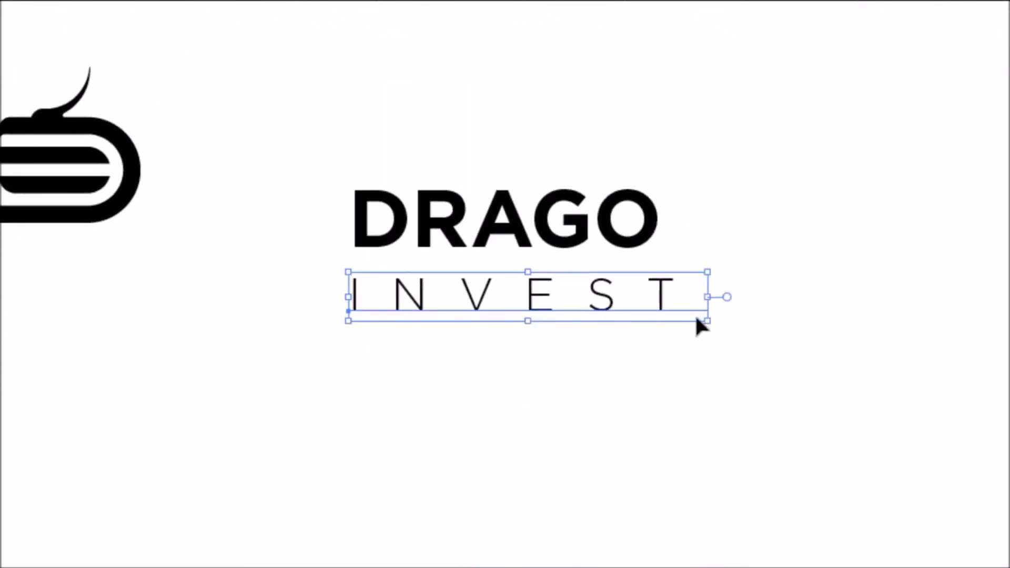
pyautogui.moveTo(707, 319); pyautogui.dragTo(683, 447)
pyautogui.click(682, 443)
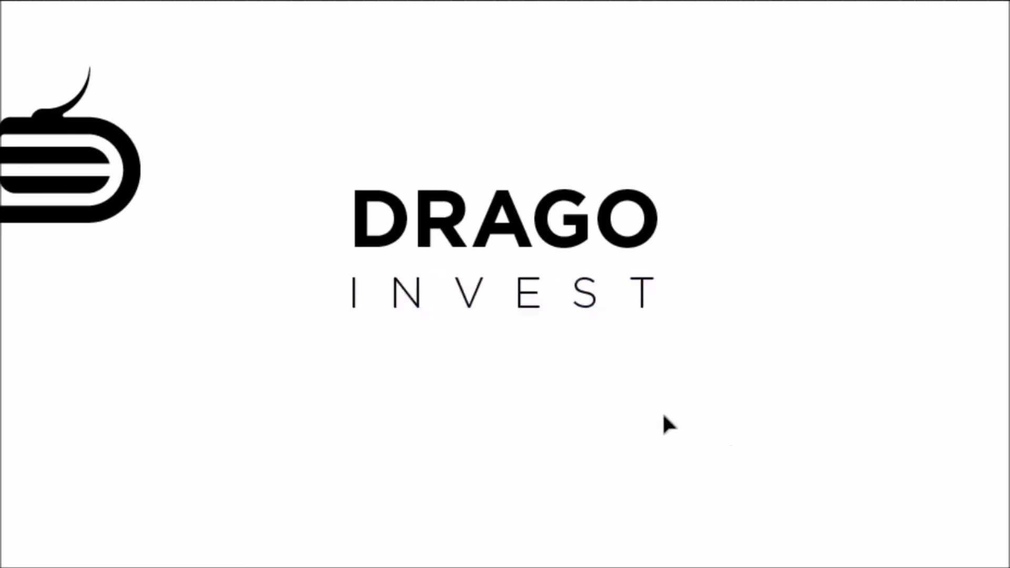
# Step: Nudge the INVEST text up closer to DRAGO and clear the selection
pyautogui.click(597, 308)
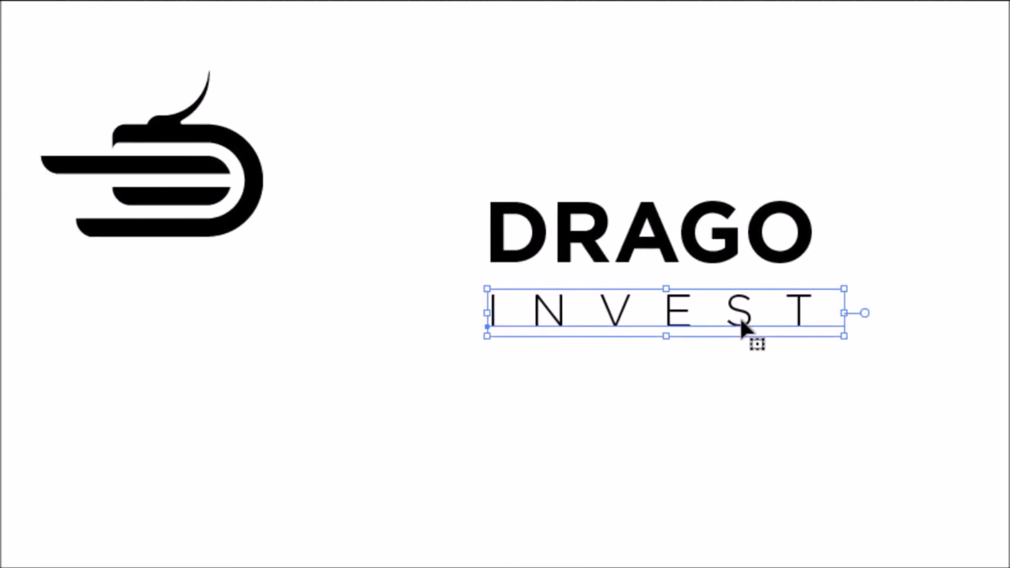
pyautogui.click(757, 419)
pyautogui.click(705, 313)
pyautogui.press('Up')
pyautogui.press('Up')
pyautogui.press('Up')
pyautogui.press('Up')
pyautogui.press('Up')
pyautogui.click(721, 388)
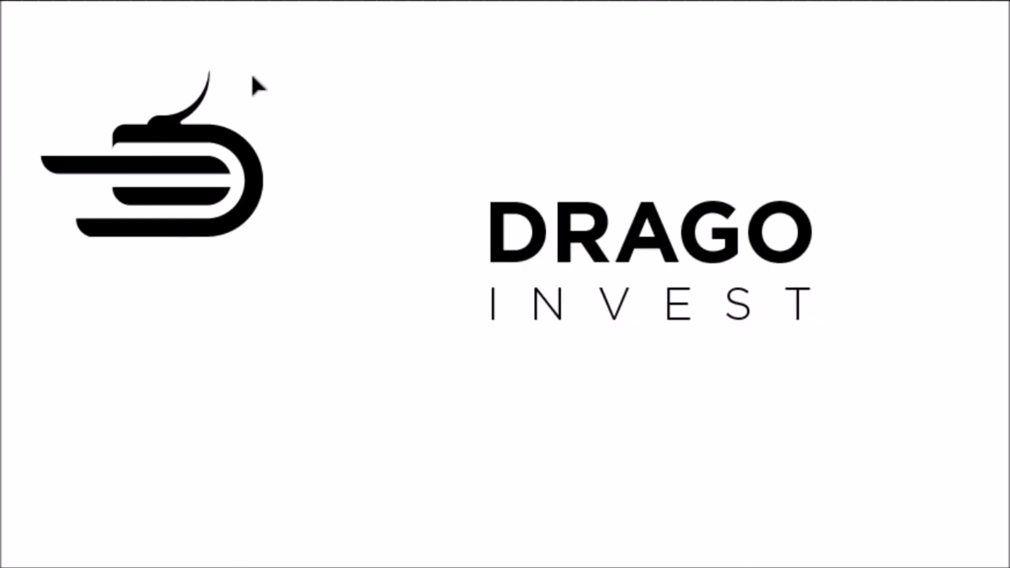
# Step: Move the emblem next to the text, enlarge it proportionally, and align it vertically with the two text lines
pyautogui.click(231, 223)
pyautogui.moveTo(235, 227); pyautogui.dragTo(433, 306)
pyautogui.moveTo(241, 236); pyautogui.dragTo(162, 243)
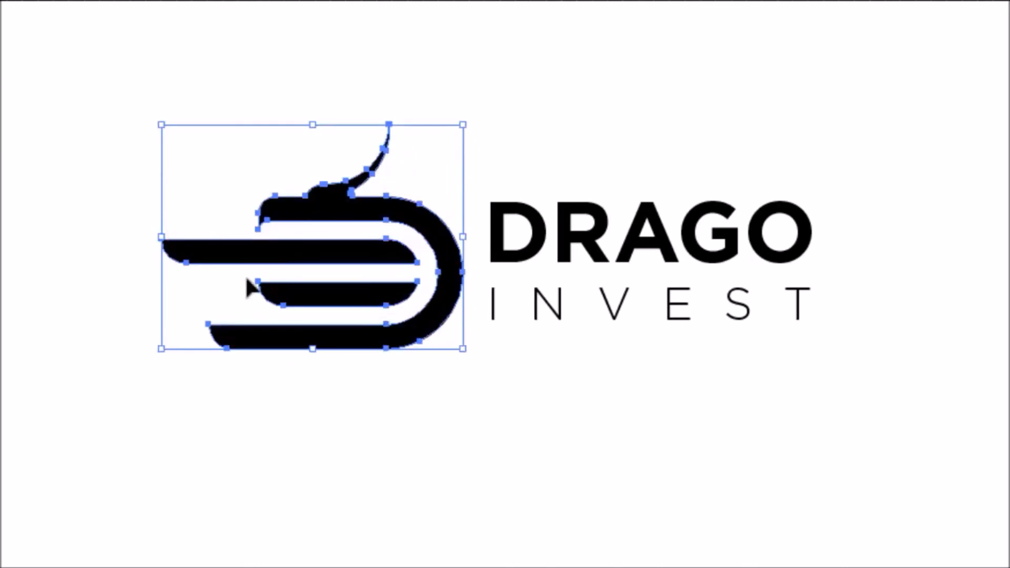
pyautogui.moveTo(432, 287); pyautogui.dragTo(433, 274)
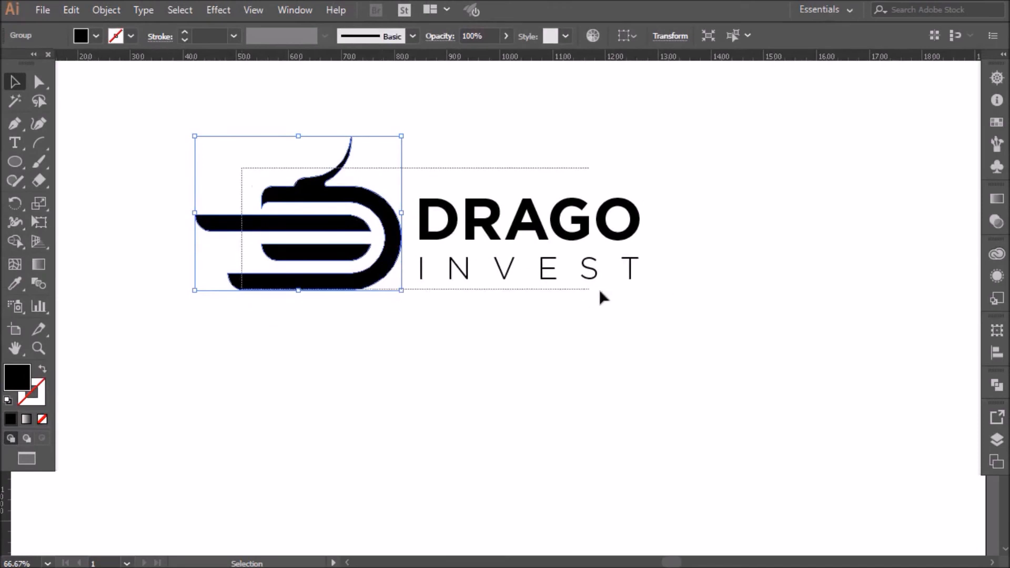
# Step: Move the emblem and both text lines together on the artboard and fine-tune the emblem's horizontal gap to DRAGO
pyautogui.keyDown('shift'); pyautogui.click(535, 230); pyautogui.keyUp('shift')
pyautogui.moveTo(534, 230); pyautogui.dragTo(604, 287)
pyautogui.scroll(1, 597, 289)
pyautogui.moveTo(409, 300); pyautogui.dragTo(430, 300)
pyautogui.click(433, 390)
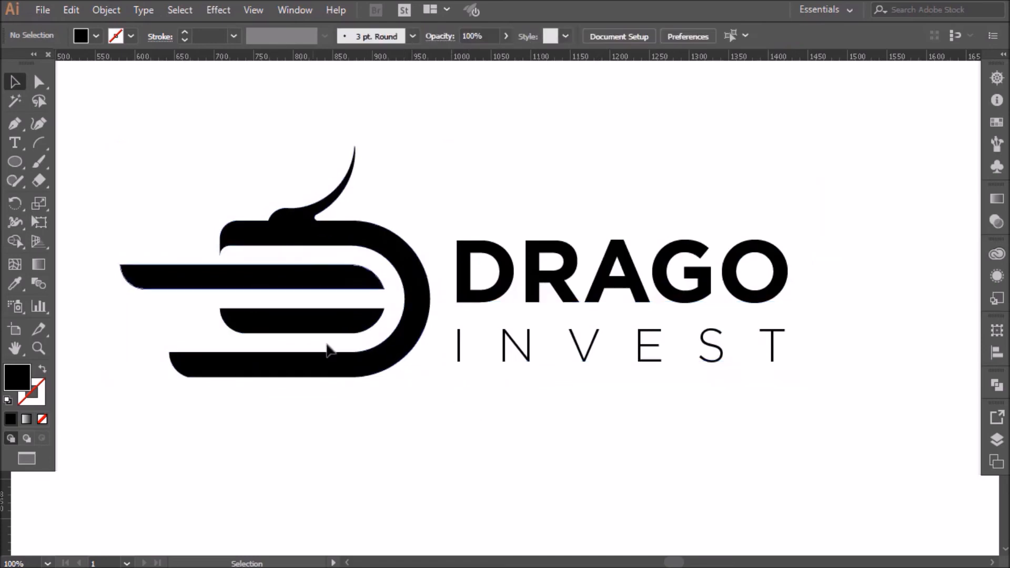
# Step: Place horizontal guides along the upper and lower inner edges of the emblem's D-shaped band
pyautogui.moveTo(468, 62); pyautogui.dragTo(340, 247)
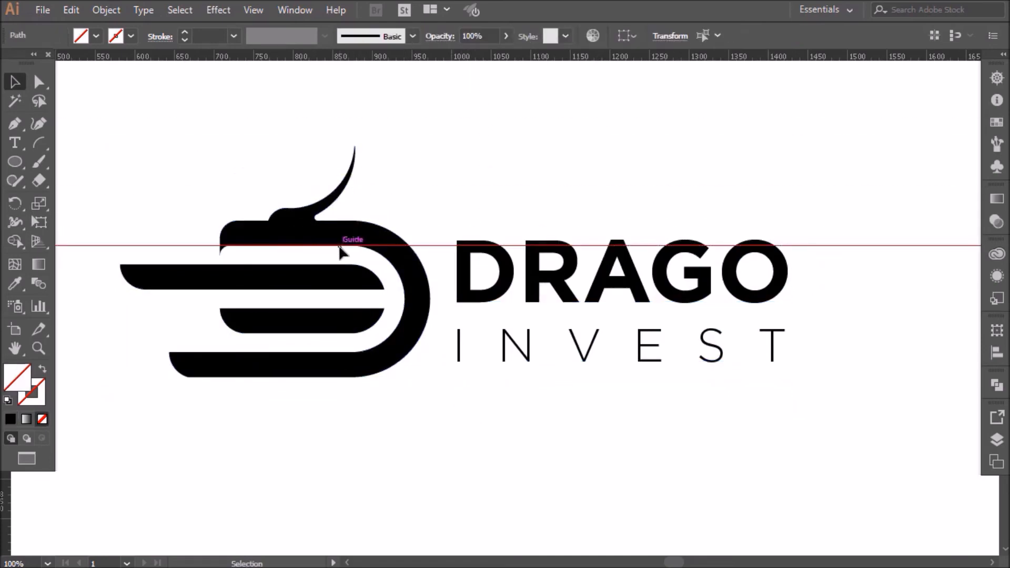
pyautogui.moveTo(468, 59); pyautogui.dragTo(371, 352)
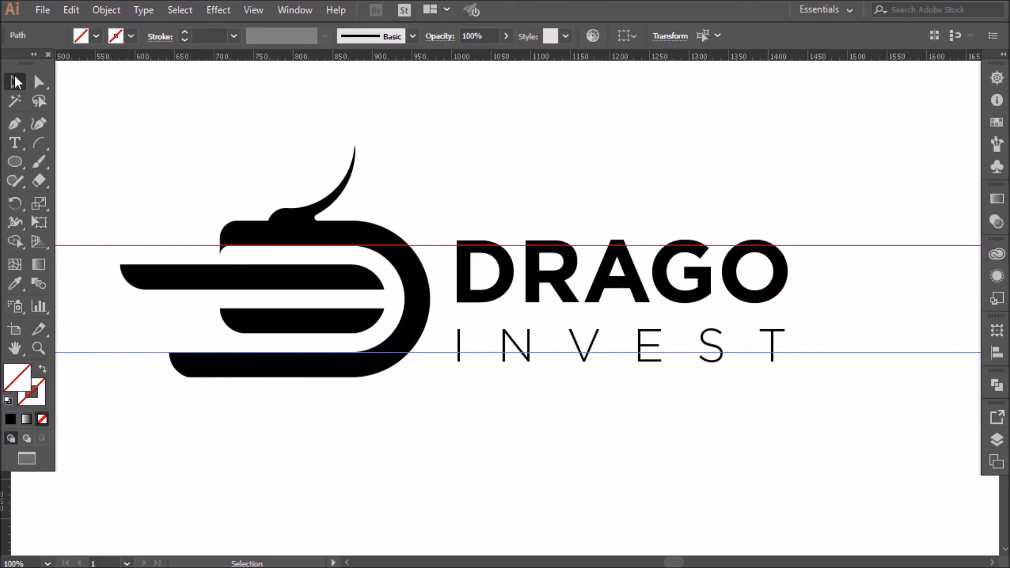
# Step: Resize and shift DRAGO and INVEST so they fit exactly between the two guides, and hide the guides
pyautogui.click(677, 342)
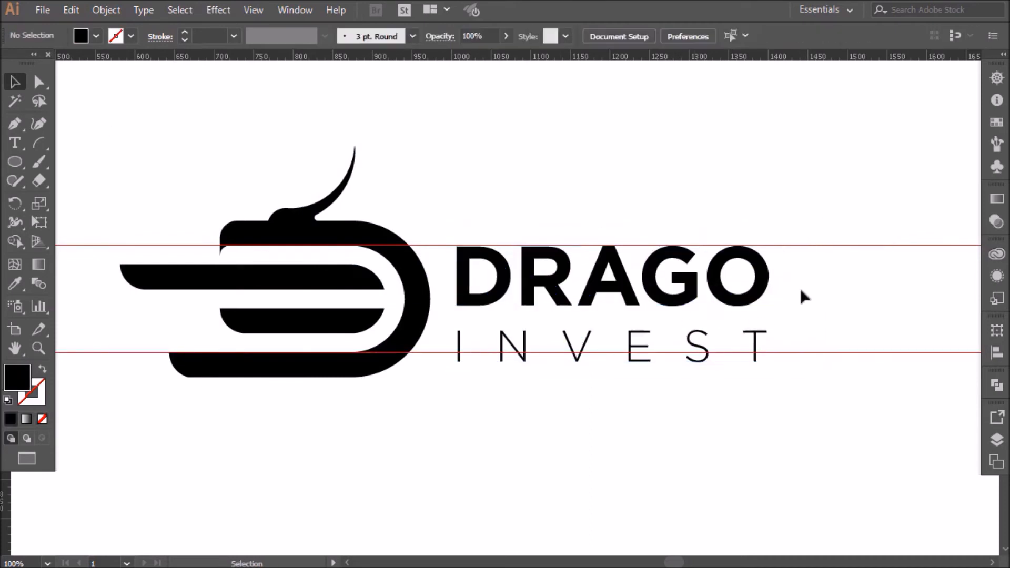
pyautogui.moveTo(801, 290); pyautogui.dragTo(742, 344)
pyautogui.moveTo(529, 241); pyautogui.dragTo(528, 240)
pyautogui.click(661, 376)
pyautogui.click(703, 364)
pyautogui.moveTo(703, 364); pyautogui.dragTo(703, 355)
pyautogui.click(702, 396)
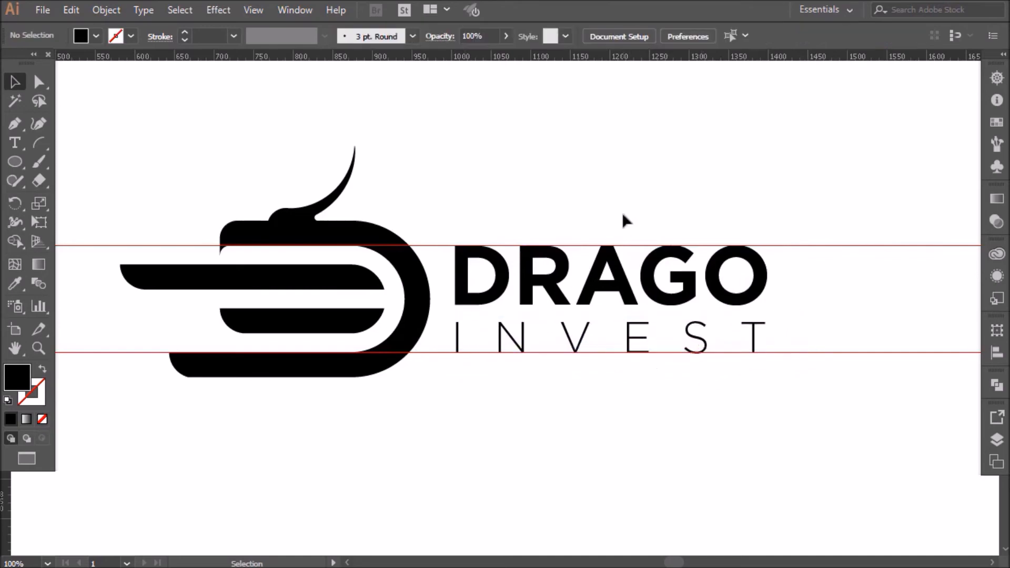
pyautogui.rightClick(482, 209)
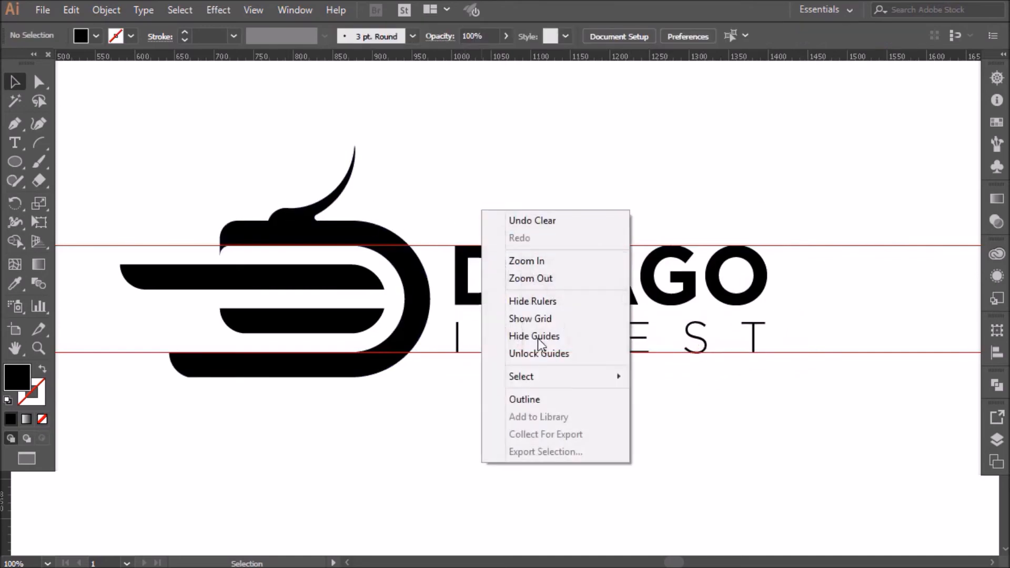
pyautogui.click(538, 339)
# Step: Scale the whole logo with its text down proportionally and place a duplicate beside it on the same level
pyautogui.moveTo(786, 211); pyautogui.dragTo(239, 387)
pyautogui.moveTo(776, 266); pyautogui.dragTo(407, 311)
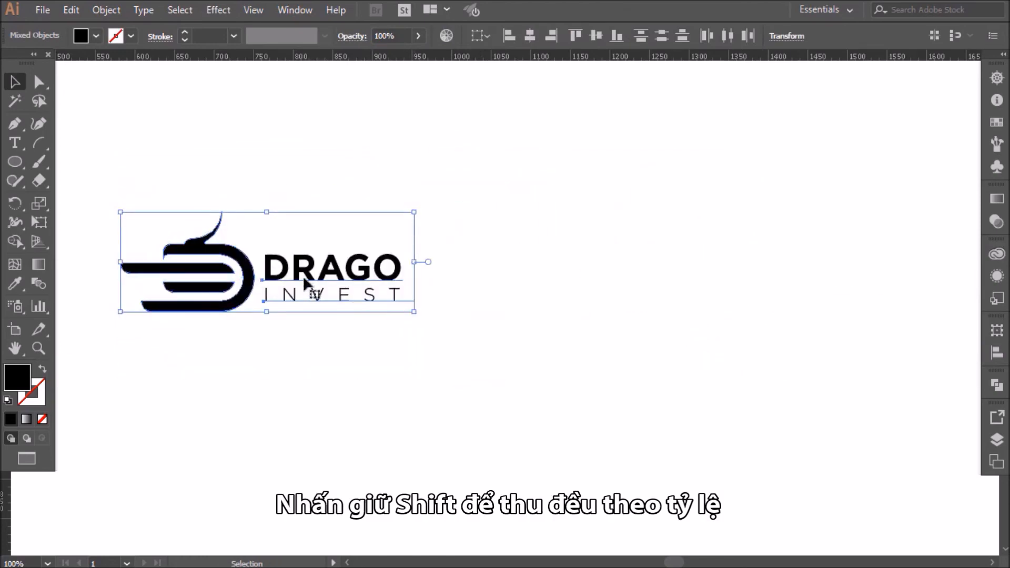
pyautogui.moveTo(307, 263); pyautogui.dragTo(757, 198)
pyautogui.click(721, 295)
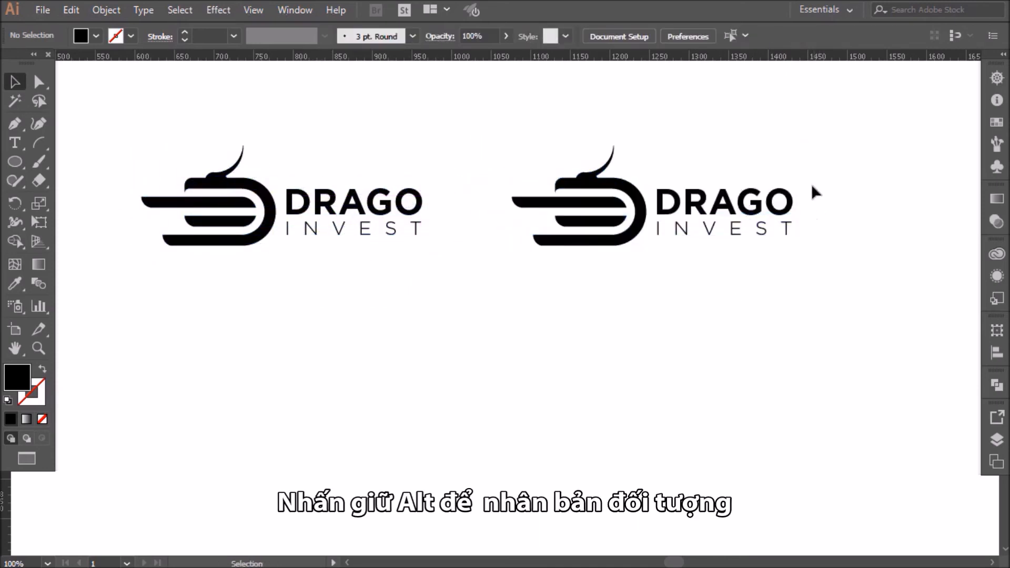
# Step: Try other typefaces on the duplicate logo's DRAGO text, including Newtown and OCR A Extended
pyautogui.click(787, 203)
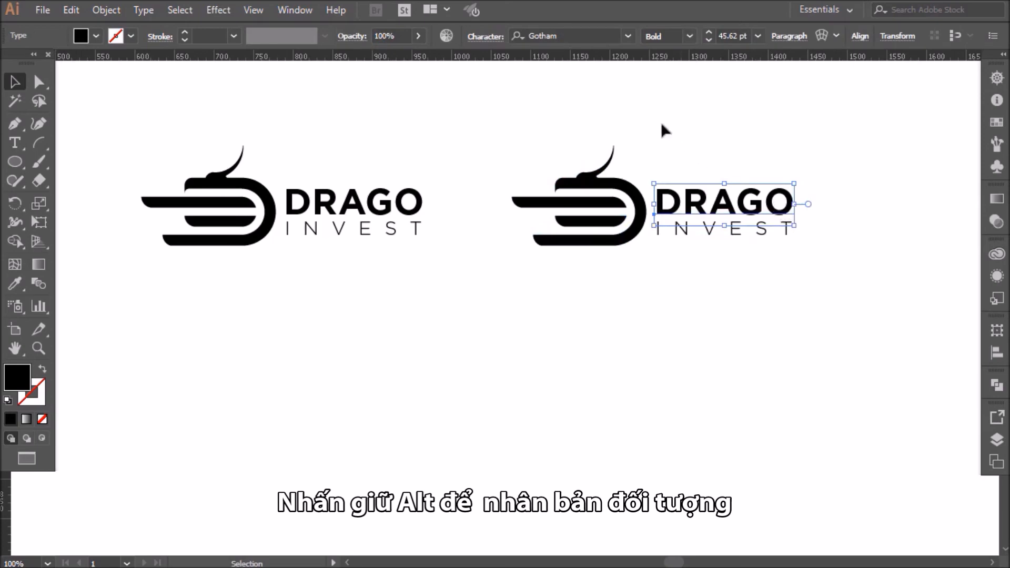
pyautogui.click(626, 37)
pyautogui.scroll(2, 830, 115)
pyautogui.scroll(15, 831, 115)
pyautogui.click(585, 98)
pyautogui.click(571, 35)
pyautogui.press('Down')
pyautogui.press('Down')
pyautogui.press('Down')
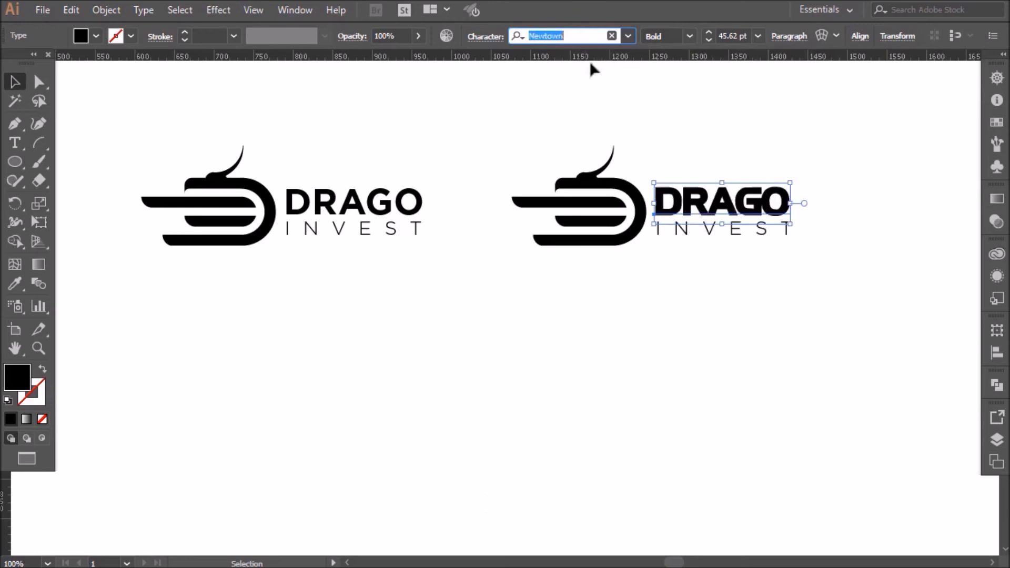
pyautogui.press('Down')
pyautogui.press('Down')
pyautogui.press('Down')
pyautogui.press('Down')
pyautogui.press('Down')
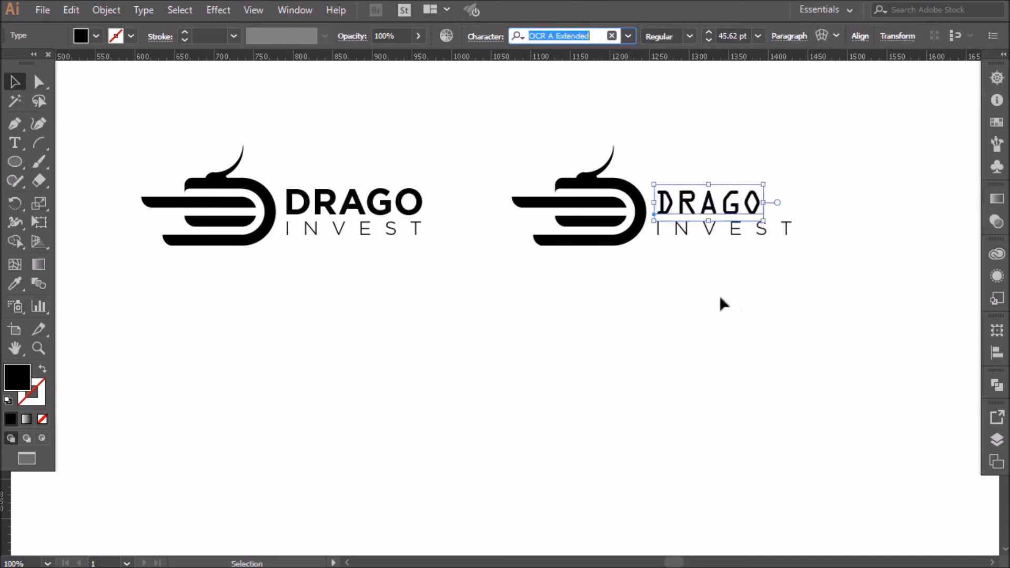
# Step: Match the duplicate's INVEST text to DRAGO's typeface, try another font style, and adjust the spacing between the two lines
pyautogui.click(701, 232)
pyautogui.press('i')
pyautogui.click(748, 199)
pyautogui.click(689, 36)
pyautogui.click(683, 55)
pyautogui.press('v')
pyautogui.moveTo(772, 205); pyautogui.dragTo(725, 231)
pyautogui.click(485, 36)
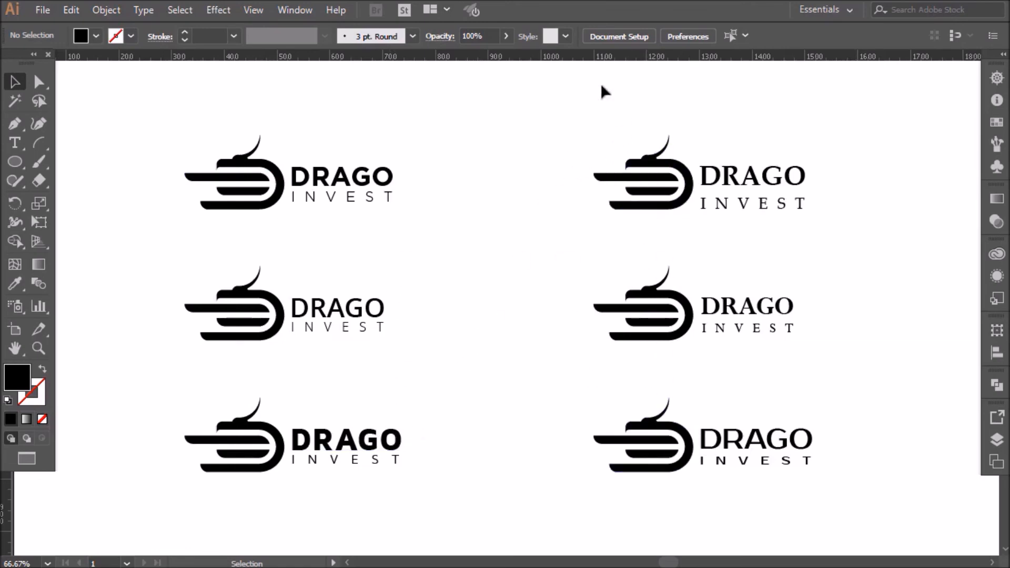
# Step: Delete the five font variants and keep only the first logo with the Gotham text
pyautogui.moveTo(419, 123); pyautogui.dragTo(154, 226)
pyautogui.click(316, 246)
pyautogui.moveTo(392, 231); pyautogui.dragTo(431, 245)
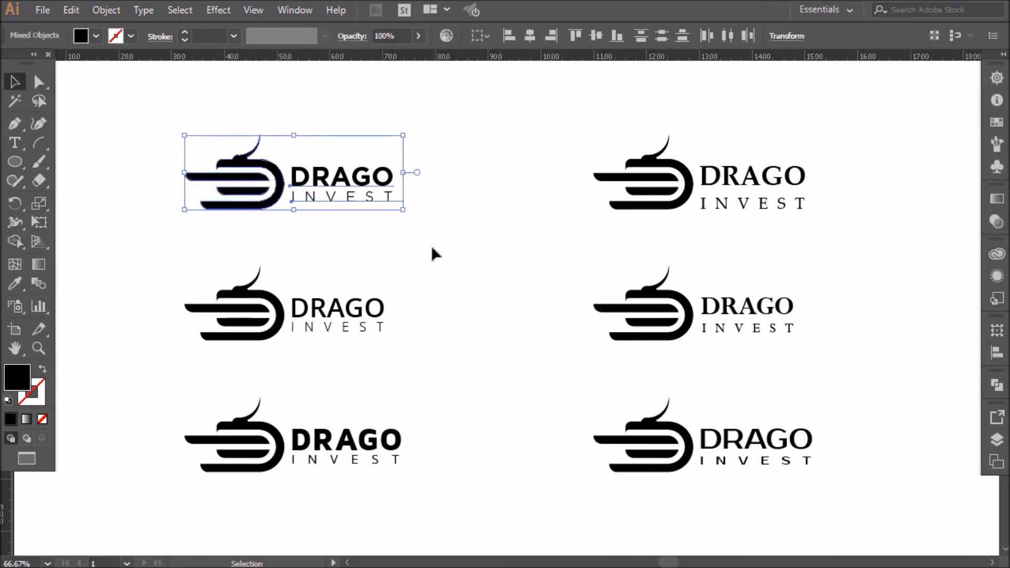
pyautogui.moveTo(155, 98); pyautogui.dragTo(876, 470)
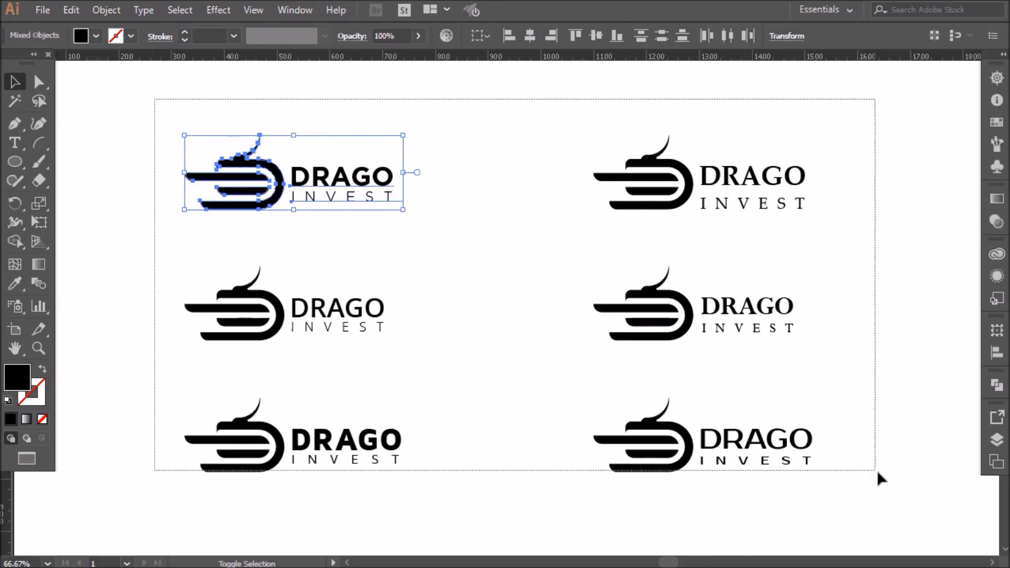
pyautogui.press('Delete')
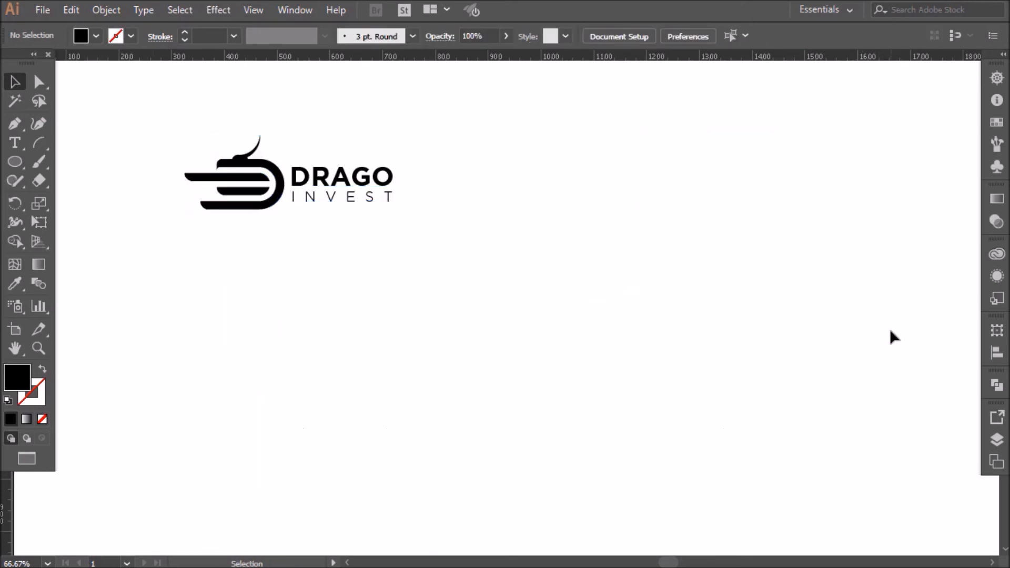
# Step: Enlarge the remaining logo proportionally and convert the DRAGO and INVEST text to outlines
pyautogui.moveTo(258, 221); pyautogui.dragTo(657, 333)
pyautogui.click(566, 307)
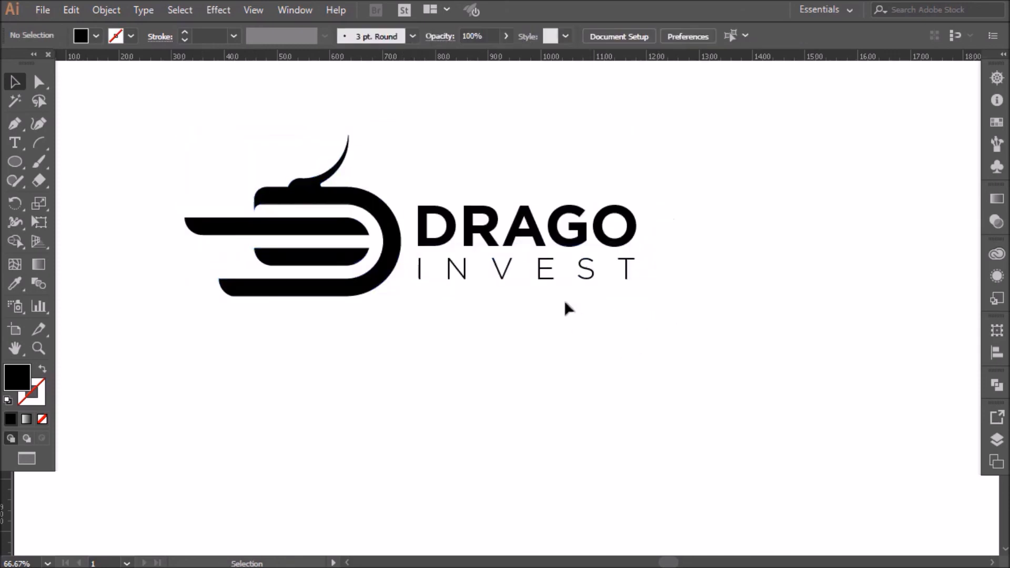
pyautogui.click(532, 229)
pyautogui.rightClick(534, 234)
pyautogui.moveTo(466, 145); pyautogui.dragTo(526, 322)
pyautogui.rightClick(523, 247)
pyautogui.click(586, 353)
pyautogui.click(567, 330)
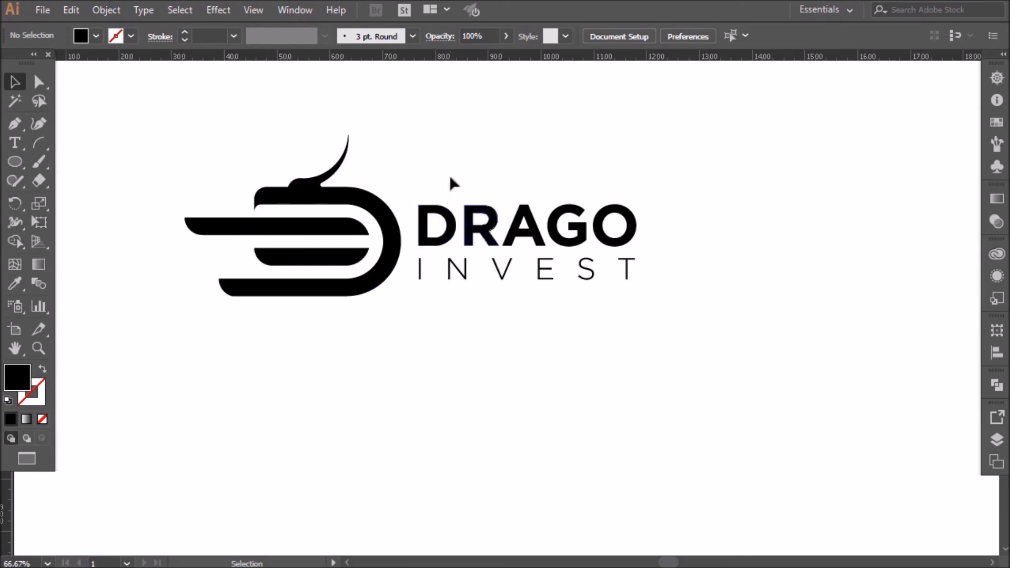
pyautogui.moveTo(430, 277); pyautogui.dragTo(668, 279)
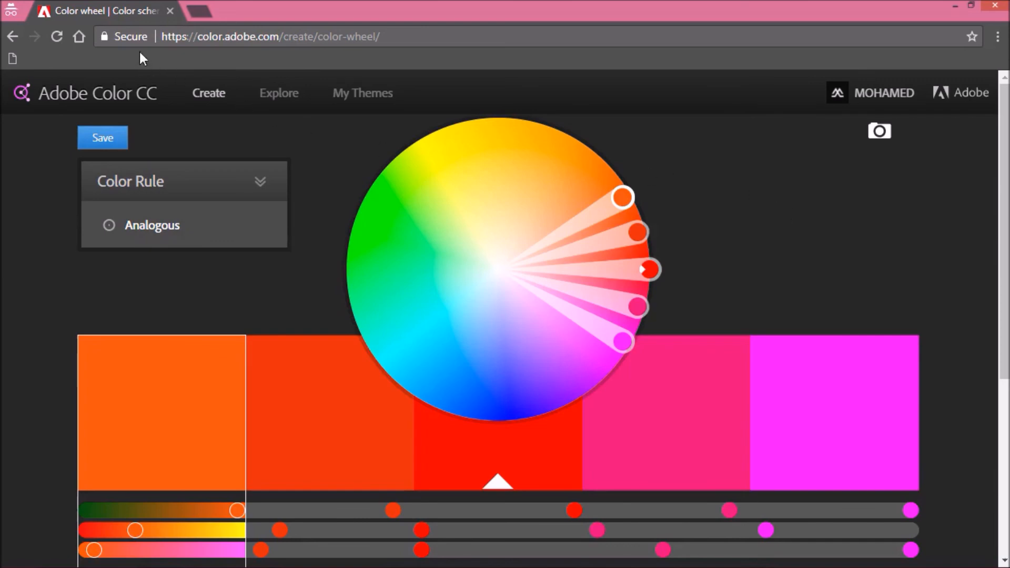
# Step: Switch to Adobe Color CC in the browser and examine the most popular palettes on the Explore page
pyautogui.moveTo(163, 37); pyautogui.dragTo(335, 36)
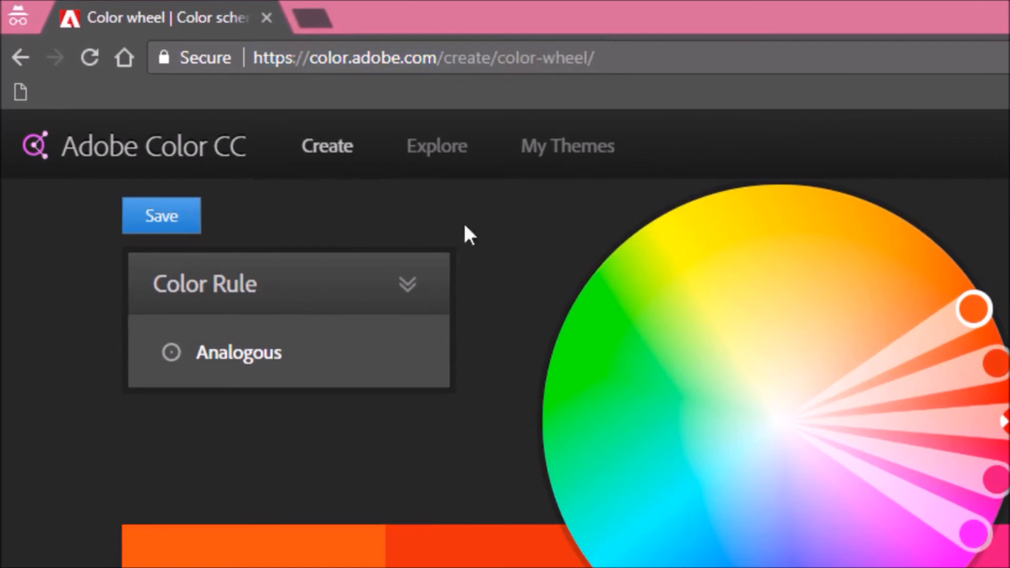
pyautogui.click(427, 151)
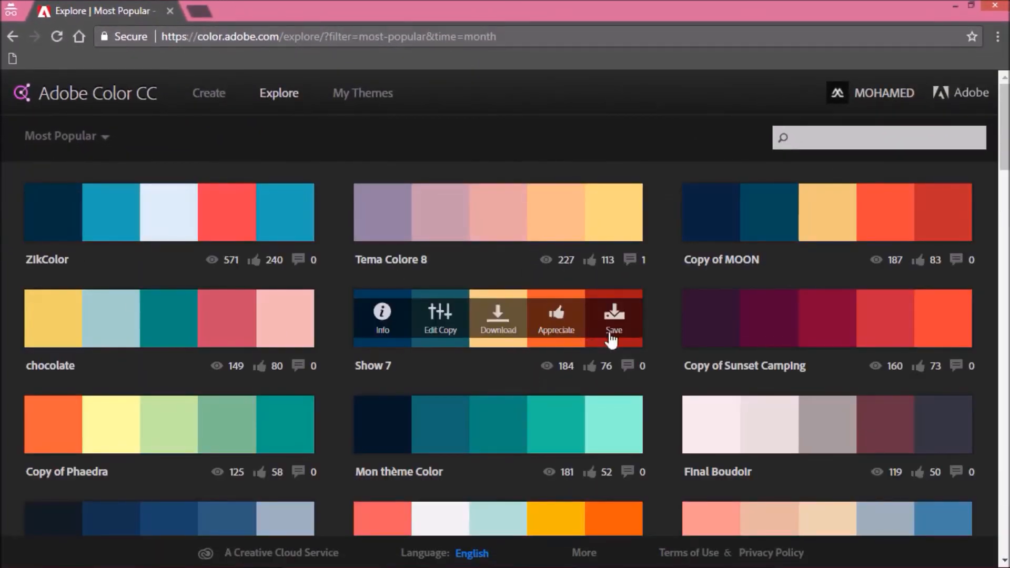
pyautogui.scroll(-20, 632, 323)
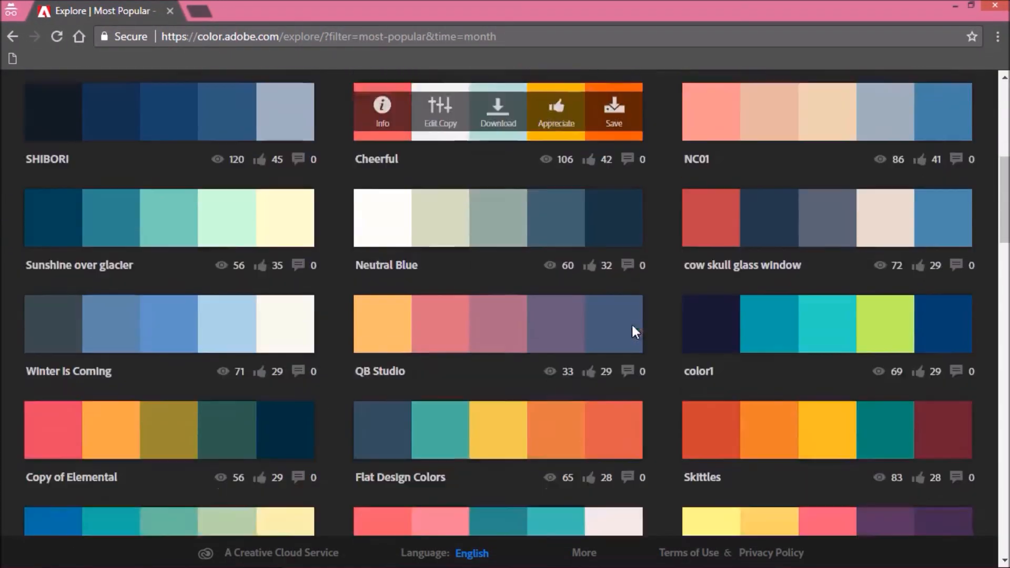
pyautogui.scroll(20, 636, 318)
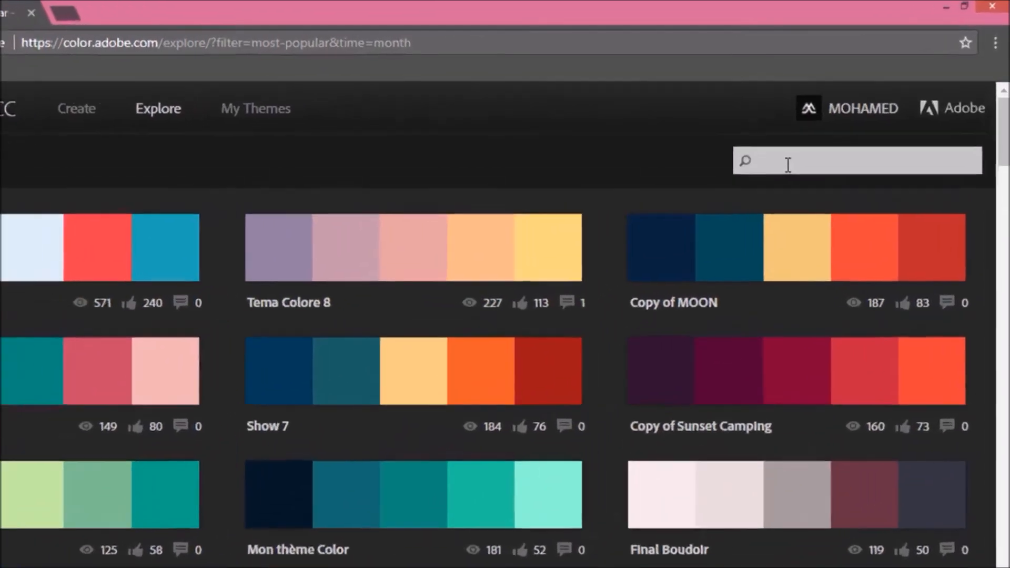
# Step: Search the Adobe Color themes for "investment" and look through the palettes
pyautogui.write('investment')
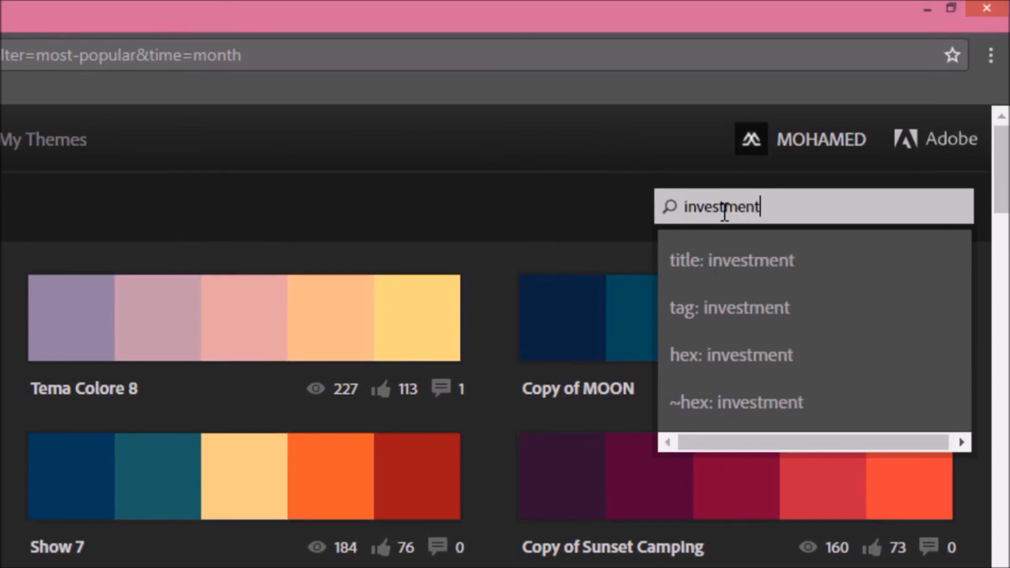
pyautogui.press('Return')
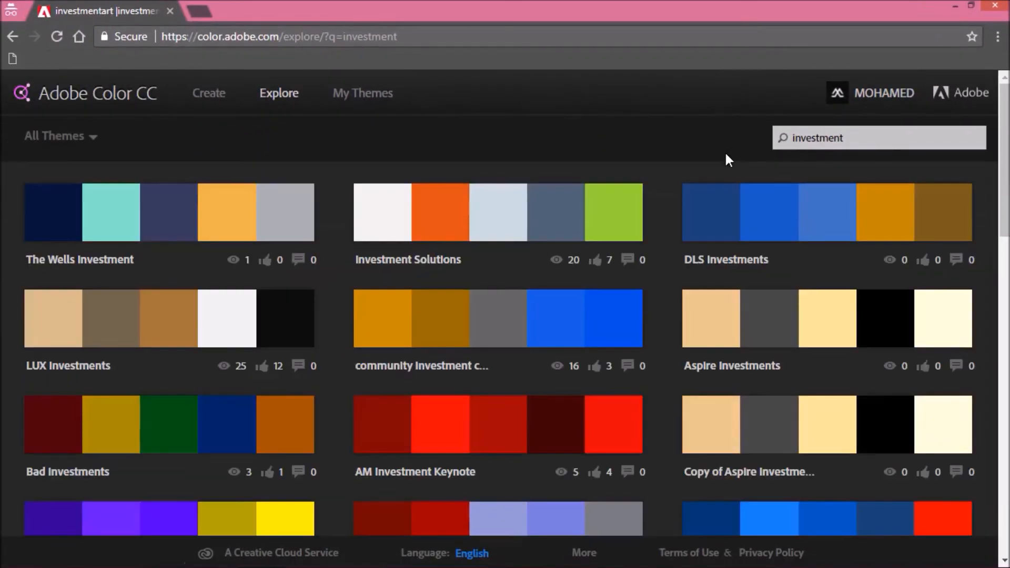
pyautogui.scroll(-10, 661, 217)
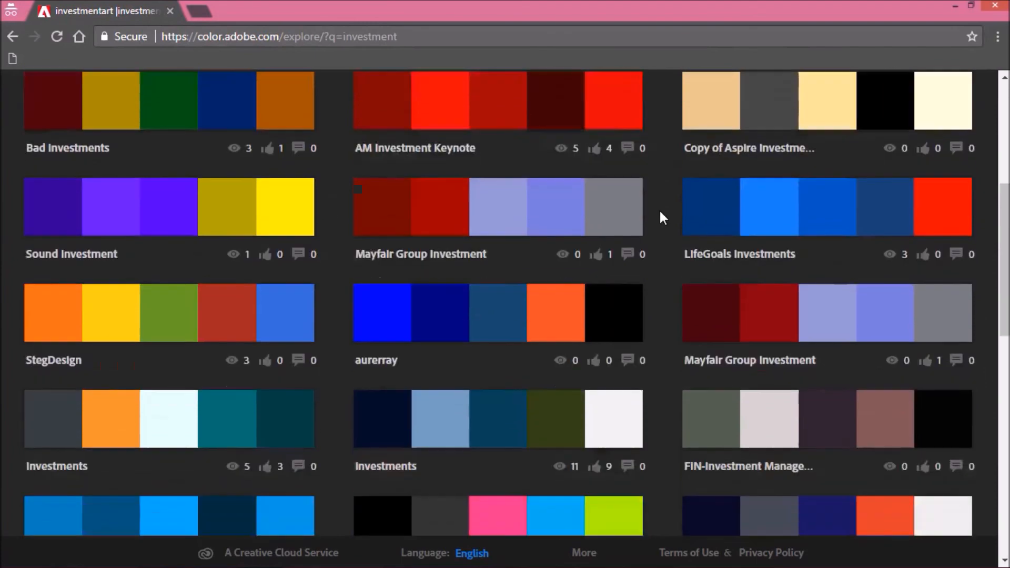
pyautogui.scroll(12, 661, 215)
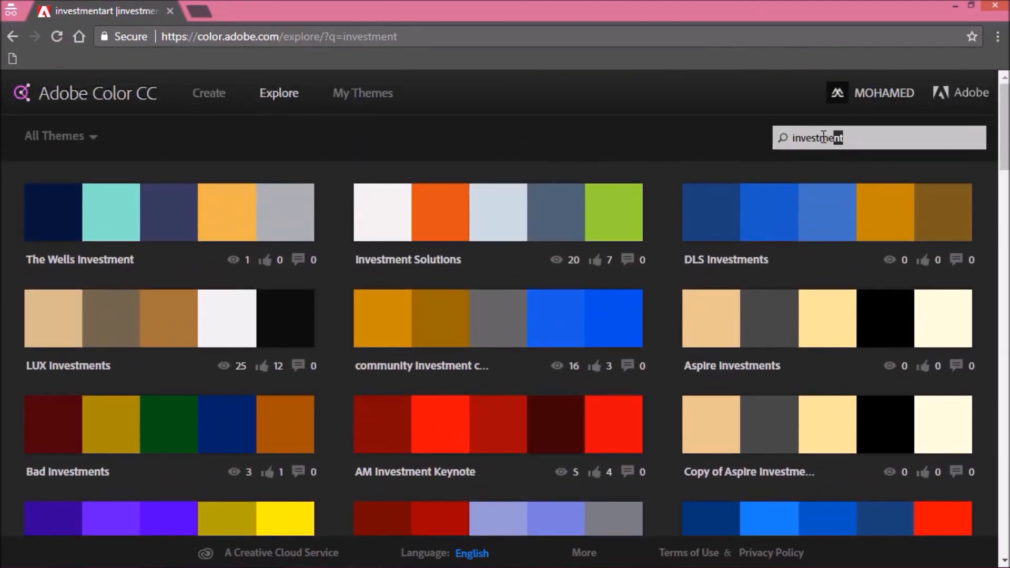
# Step: Search the Adobe Color themes for "dragon", look through the palettes, and clear the search term
pyautogui.doubleClick(826, 136)
pyautogui.write('dragon')
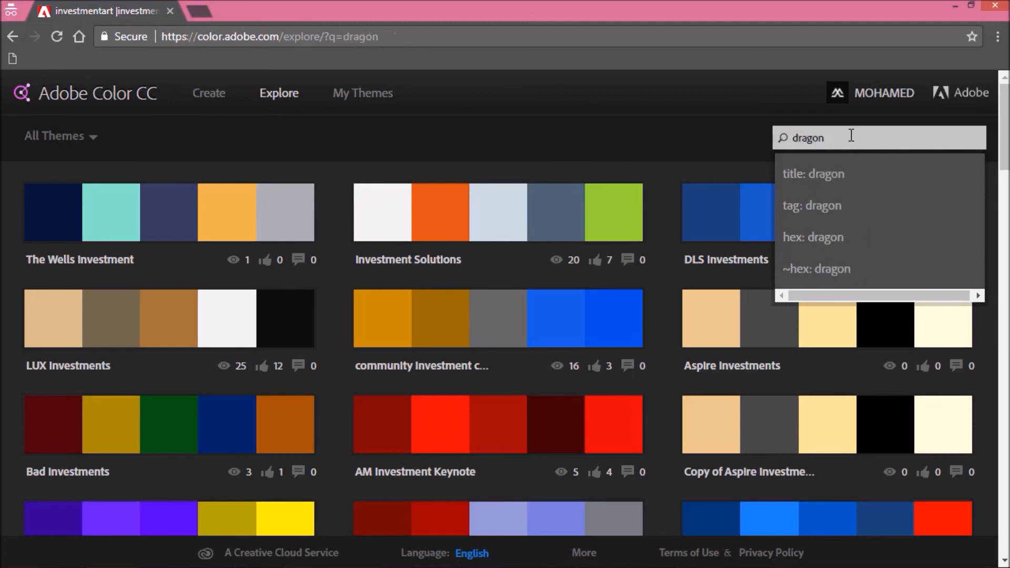
pyautogui.press('Return')
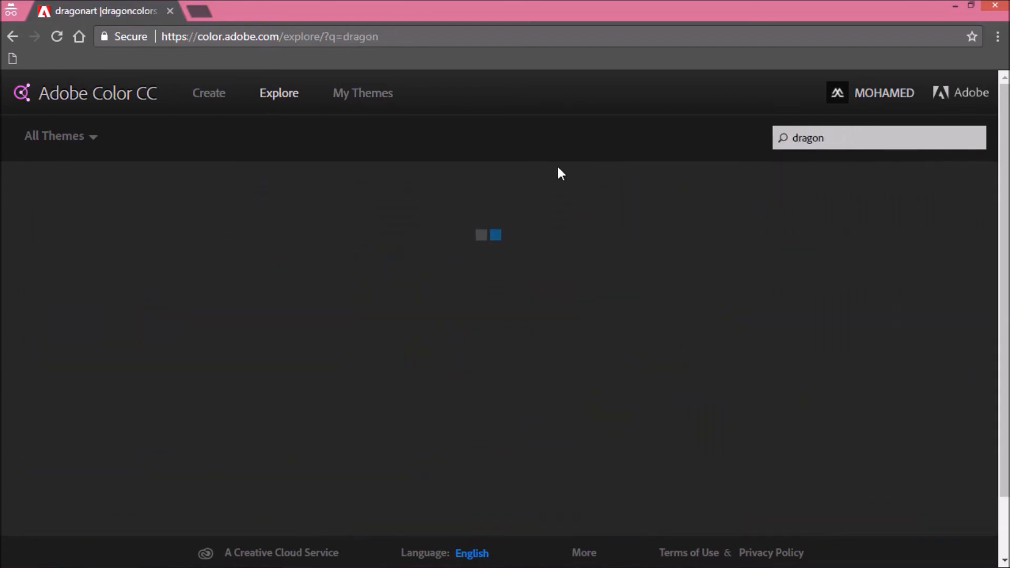
pyautogui.scroll(-3, 561, 177)
pyautogui.scroll(-10, 562, 176)
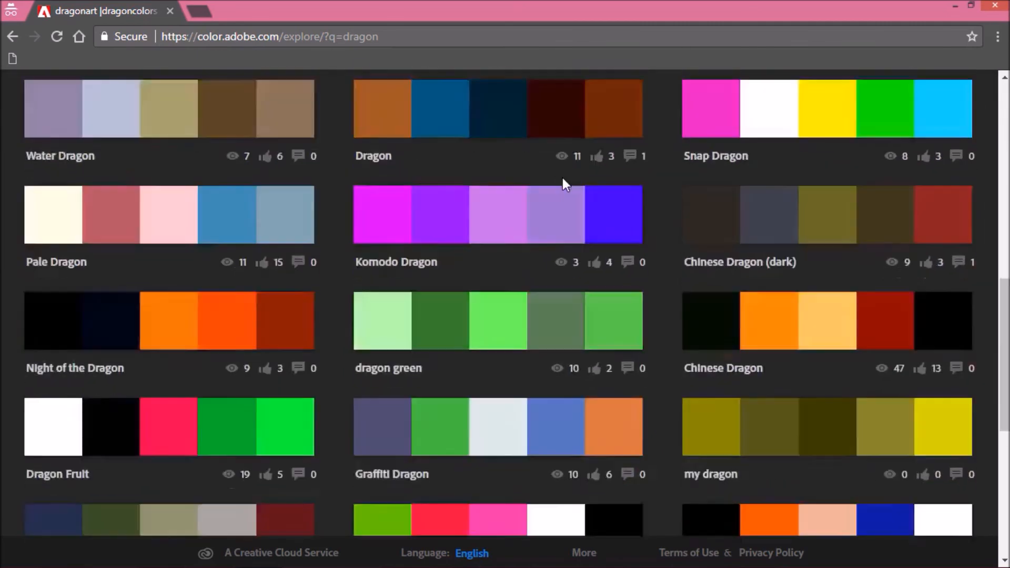
pyautogui.scroll(15, 563, 178)
pyautogui.click(865, 136)
pyautogui.press('BackSpace')
pyautogui.press('BackSpace')
pyautogui.press('BackSpace')
pyautogui.press('BackSpace')
pyautogui.press('BackSpace')
pyautogui.press('BackSpace')
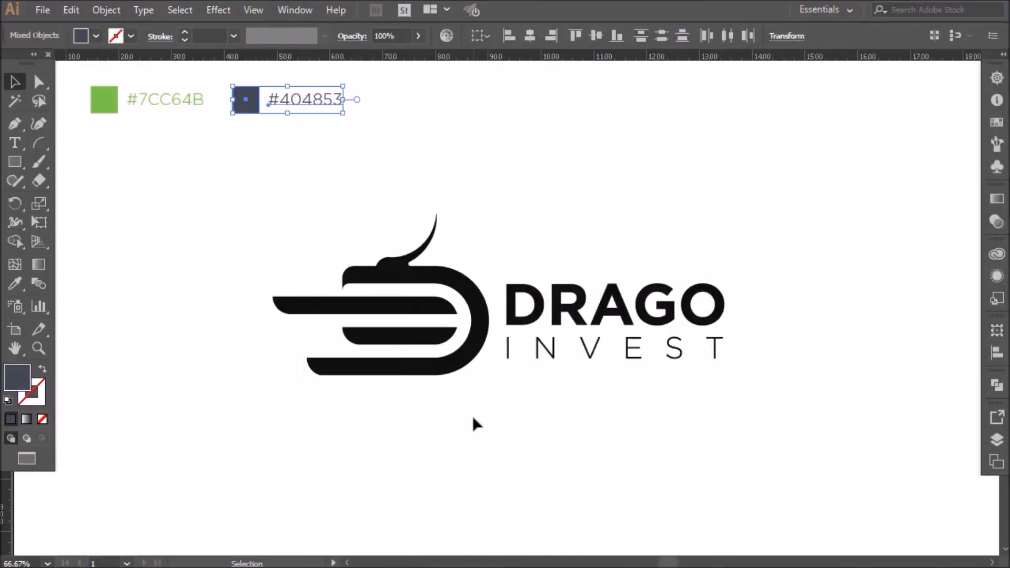
# Step: Back in Illustrator, fill the emblem's head and D-shaped band with the dark #404853 sampled from its swatch
pyautogui.click(473, 415)
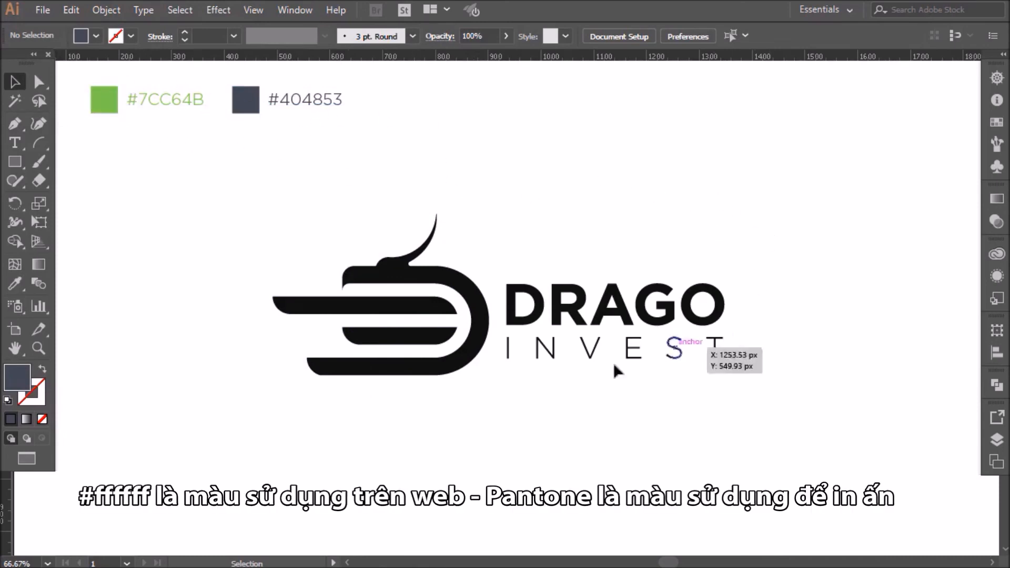
pyautogui.click(410, 279)
pyautogui.click(15, 285)
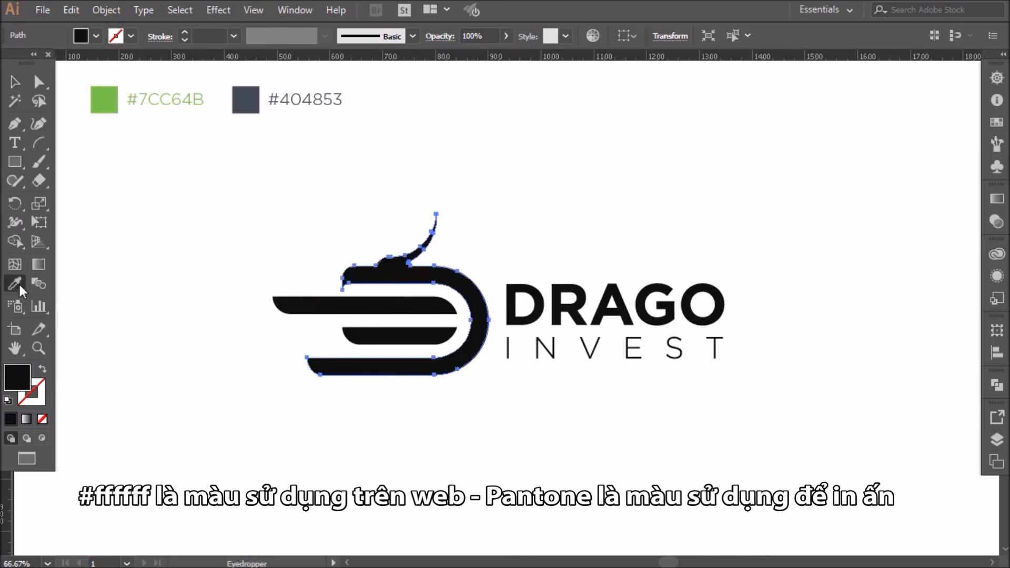
pyautogui.click(246, 101)
pyautogui.press('v')
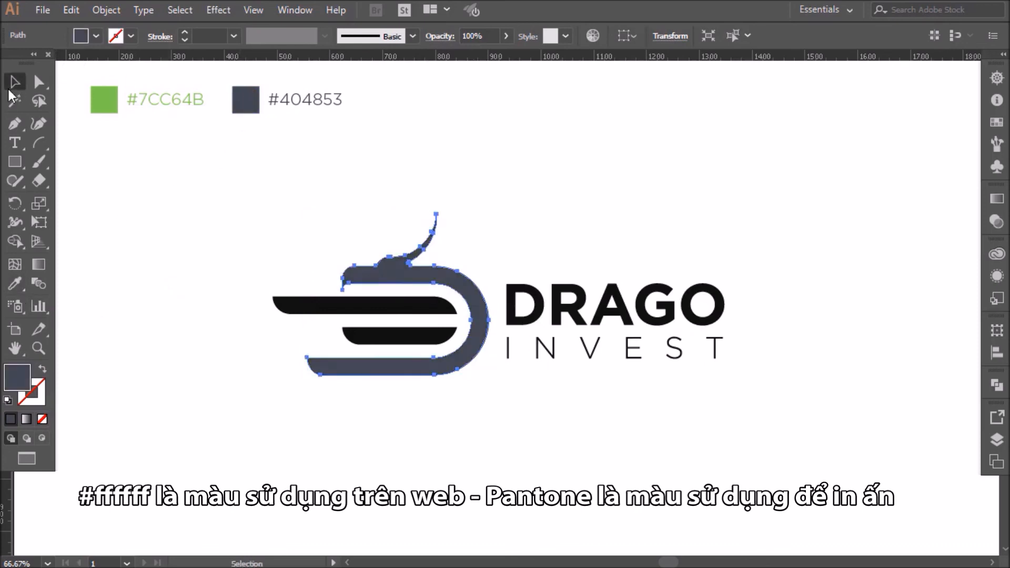
# Step: Fill the emblem's two inner horizontal bars with the green #7CC64B sampled from its swatch
pyautogui.click(251, 303)
pyautogui.moveTo(357, 325); pyautogui.dragTo(384, 339)
pyautogui.click(15, 284)
pyautogui.click(103, 113)
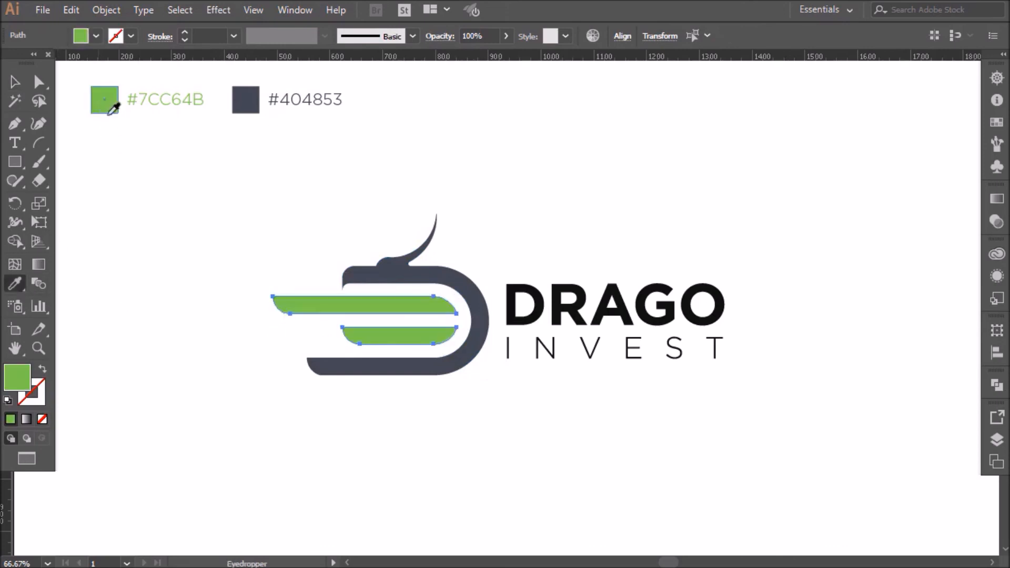
pyautogui.click(15, 82)
pyautogui.click(244, 266)
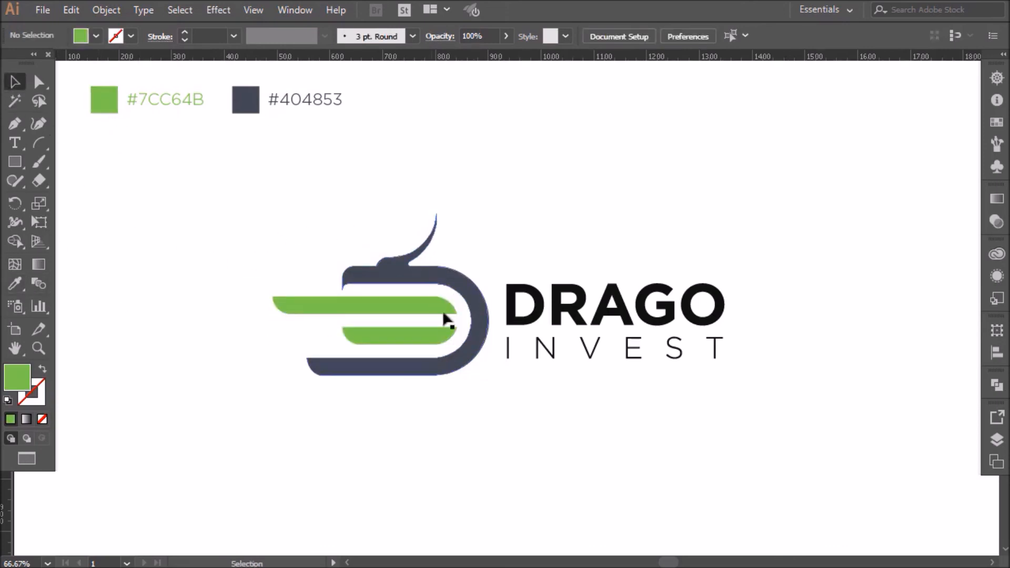
# Step: Recolor the outlined DRAGO text with the dark fill sampled from the emblem's D-shaped band
pyautogui.moveTo(625, 304); pyautogui.dragTo(737, 297)
pyautogui.click(782, 277)
pyautogui.click(712, 316)
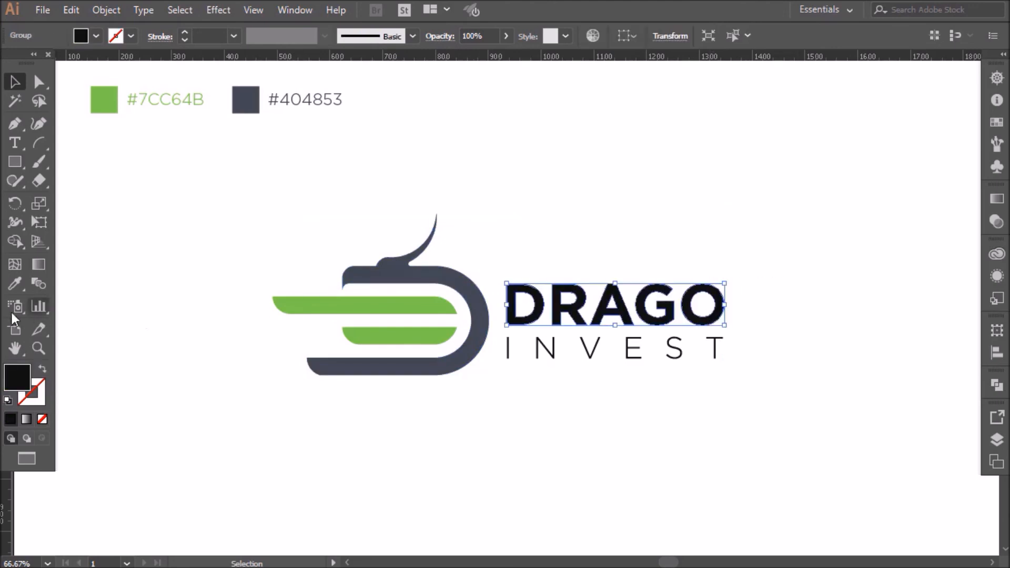
pyautogui.click(14, 285)
pyautogui.click(343, 275)
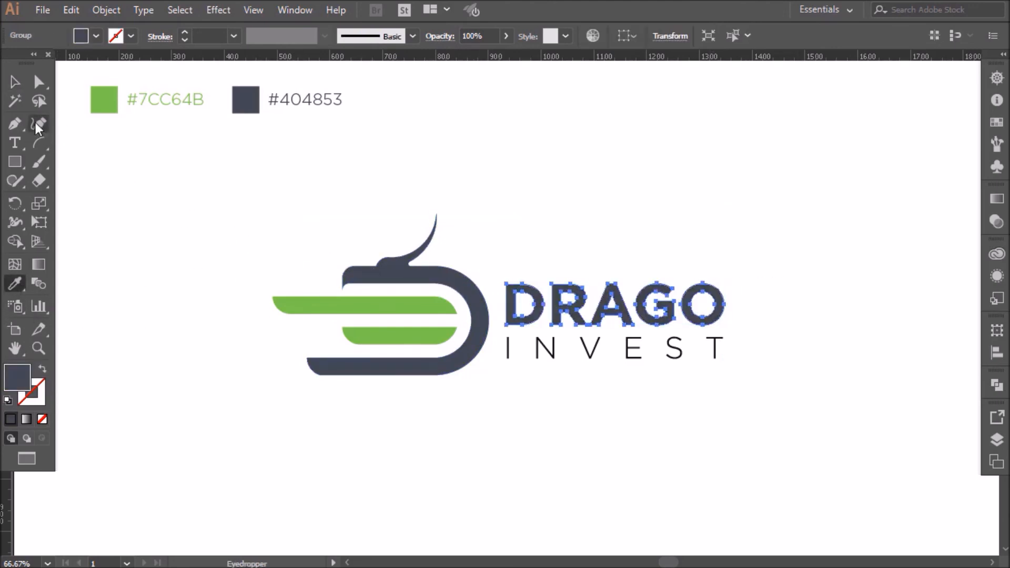
# Step: Recolor the outlined INVEST text with the green fill sampled from the emblem's upper bar
pyautogui.click(15, 81)
pyautogui.click(540, 349)
pyautogui.click(537, 357)
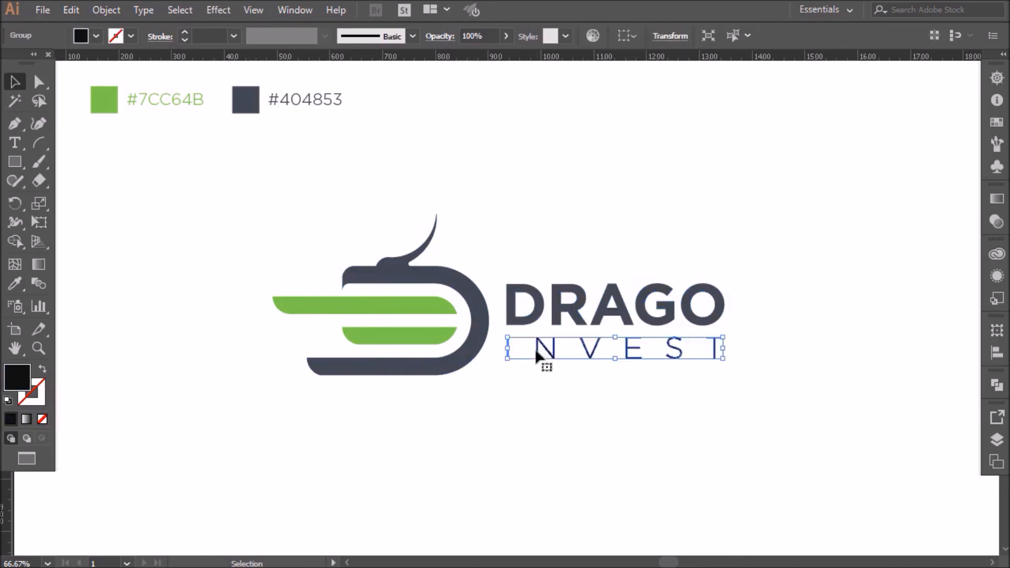
pyautogui.click(11, 286)
pyautogui.click(304, 309)
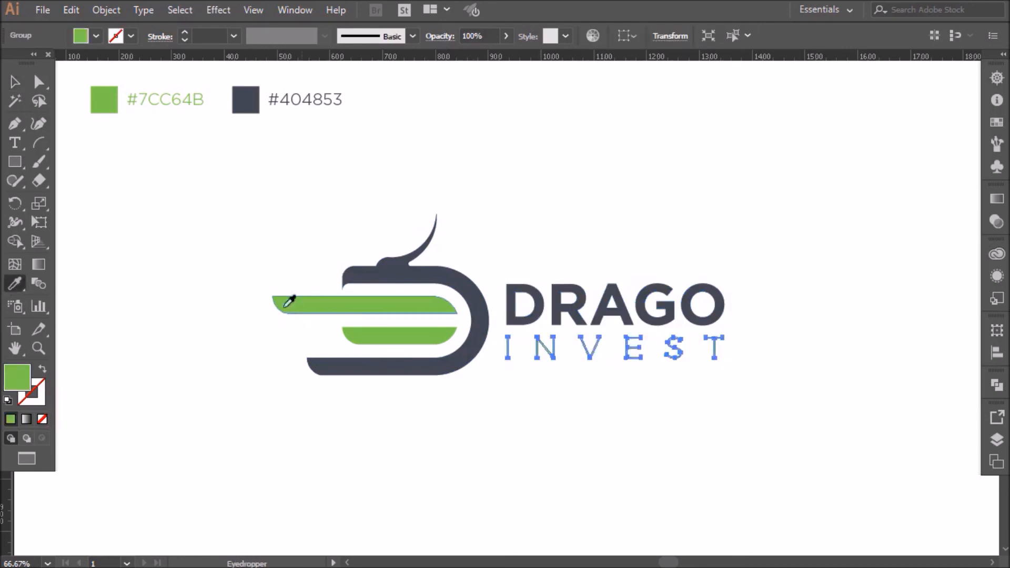
# Step: Scale the entire colored logo down proportionally and place a duplicate beside it on the same level
pyautogui.press('v')
pyautogui.moveTo(229, 212); pyautogui.dragTo(739, 395)
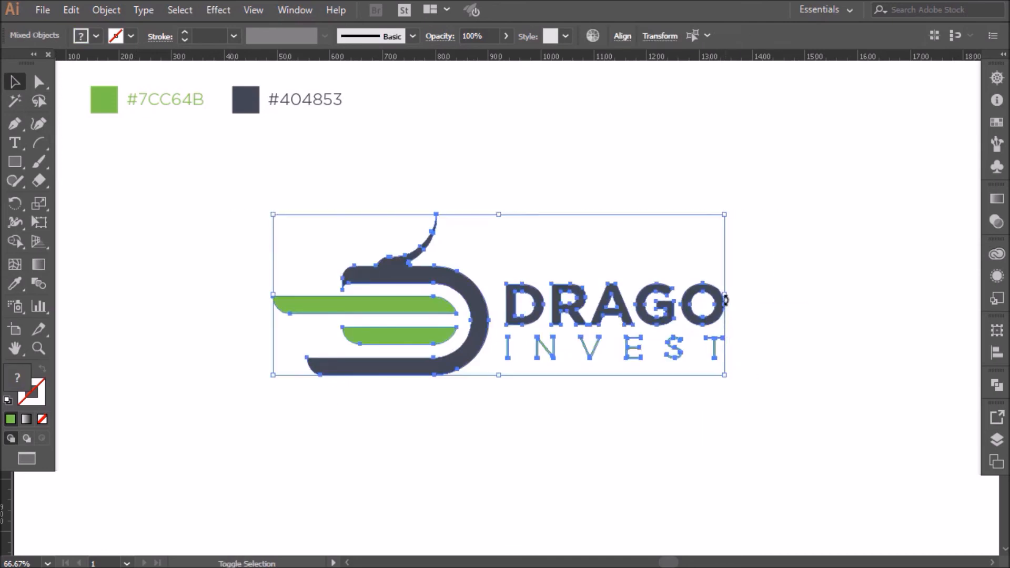
pyautogui.keyDown('shift'); pyautogui.click(724, 304); pyautogui.keyUp('shift')
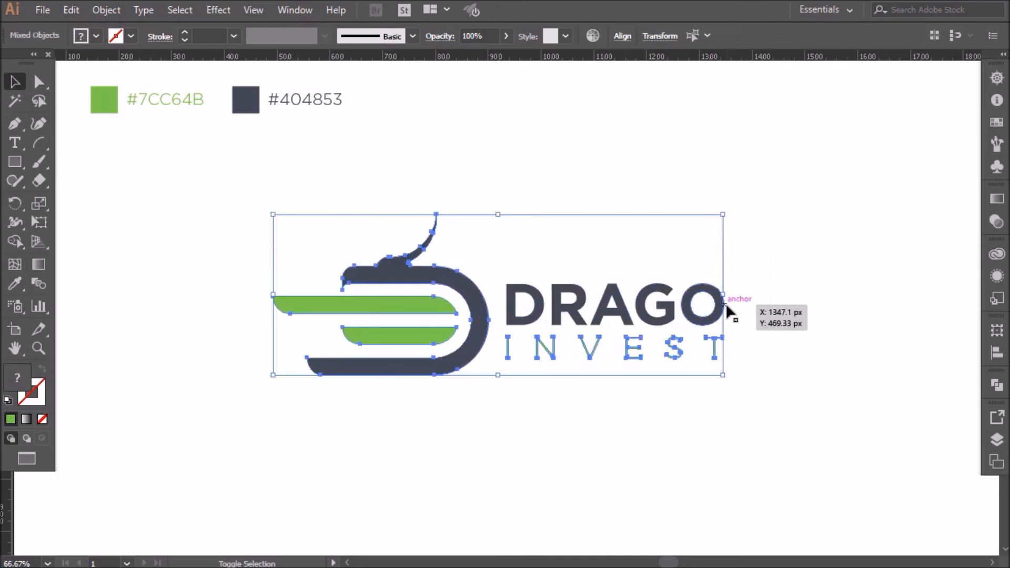
pyautogui.keyDown('shift'); pyautogui.click(715, 299); pyautogui.keyUp('shift')
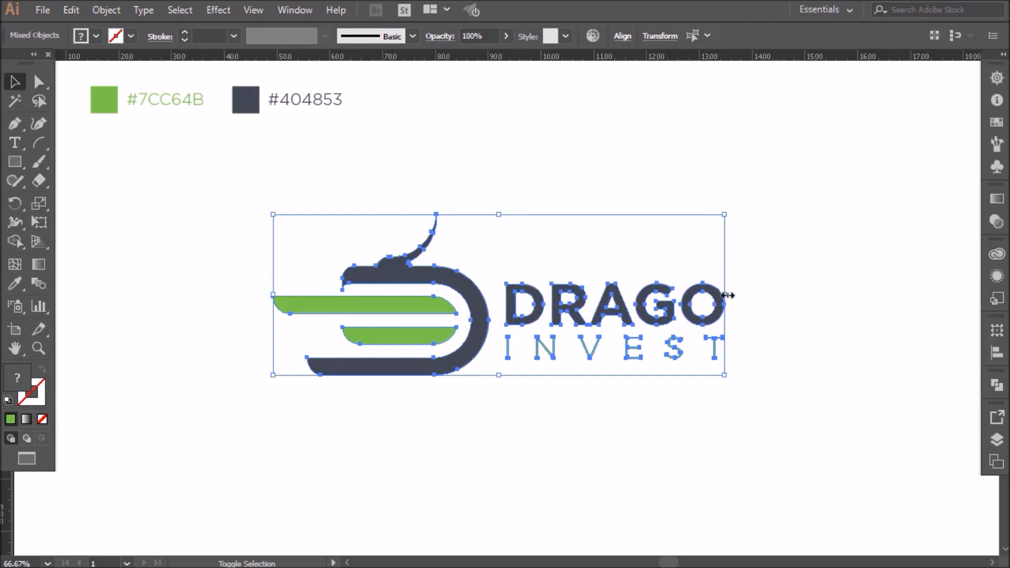
pyautogui.moveTo(676, 293); pyautogui.dragTo(524, 293)
pyautogui.moveTo(355, 294); pyautogui.dragTo(596, 257)
pyautogui.click(554, 342)
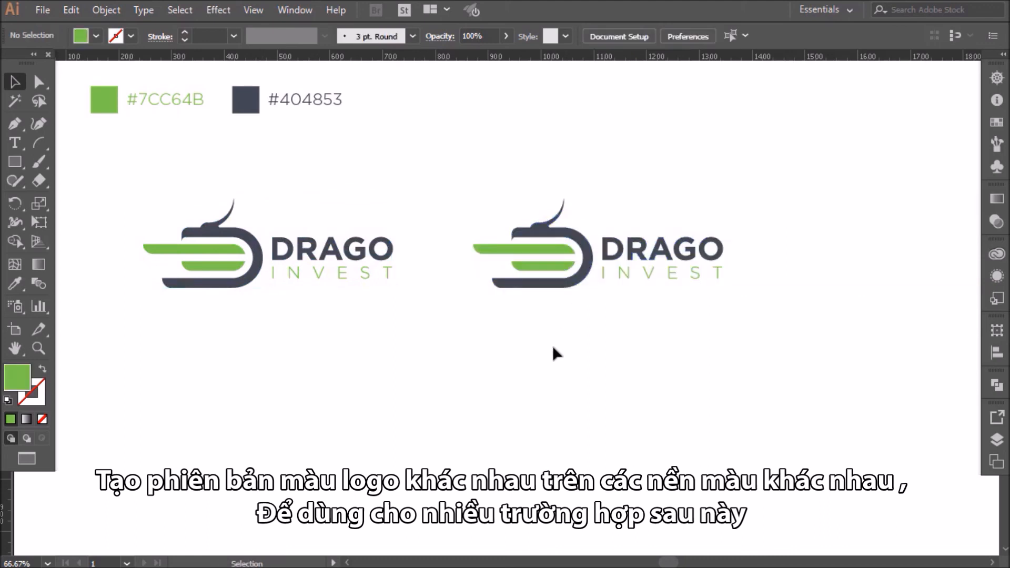
# Step: Recolor the right-hand logo copy's D-shaped band with the green sampled from the original logo's upper bar
pyautogui.click(547, 288)
pyautogui.click(15, 285)
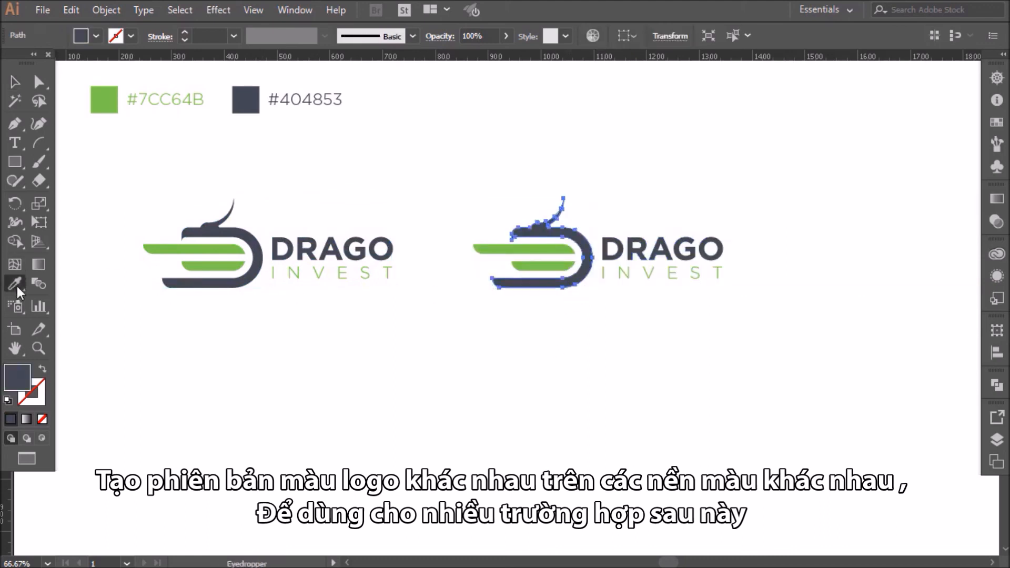
pyautogui.click(203, 249)
# Step: Recolor the right-hand logo copy's two inner horizontal bars with the dark fill sampled from the original logo's D-shaped band
pyautogui.press('v')
pyautogui.moveTo(463, 249); pyautogui.dragTo(527, 267)
pyautogui.click(16, 285)
pyautogui.click(182, 283)
pyautogui.click(15, 82)
pyautogui.click(605, 331)
# Step: Duplicate the pair of colored logos and place the copies in a second row beneath them
pyautogui.moveTo(140, 205); pyautogui.dragTo(702, 276)
pyautogui.moveTo(575, 278); pyautogui.dragTo(654, 409)
pyautogui.click(651, 479)
# Step: Recolor the whole right-hand logo in the second row with a single fill sampled from the artwork above
pyautogui.moveTo(526, 337); pyautogui.dragTo(813, 460)
pyautogui.click(14, 285)
pyautogui.click(260, 282)
# Step: Recolor the whole left-hand logo in the second row with a single fill sampled from the existing artwork
pyautogui.click(15, 82)
pyautogui.moveTo(192, 358); pyautogui.dragTo(479, 458)
pyautogui.click(16, 285)
pyautogui.click(128, 175)
pyautogui.moveTo(185, 181); pyautogui.dragTo(805, 475)
pyautogui.click(826, 350)
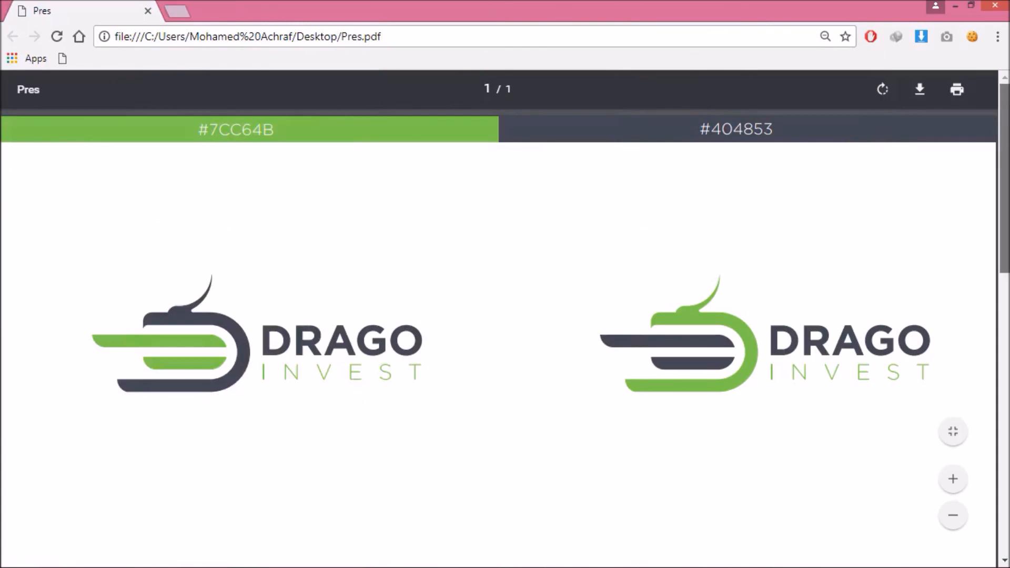
# Step: Review Pres.pdf in Chrome, examining the color swatches, the logo versions on light and dark backgrounds, and the business card mockup
pyautogui.scroll(-4, 498, 326)
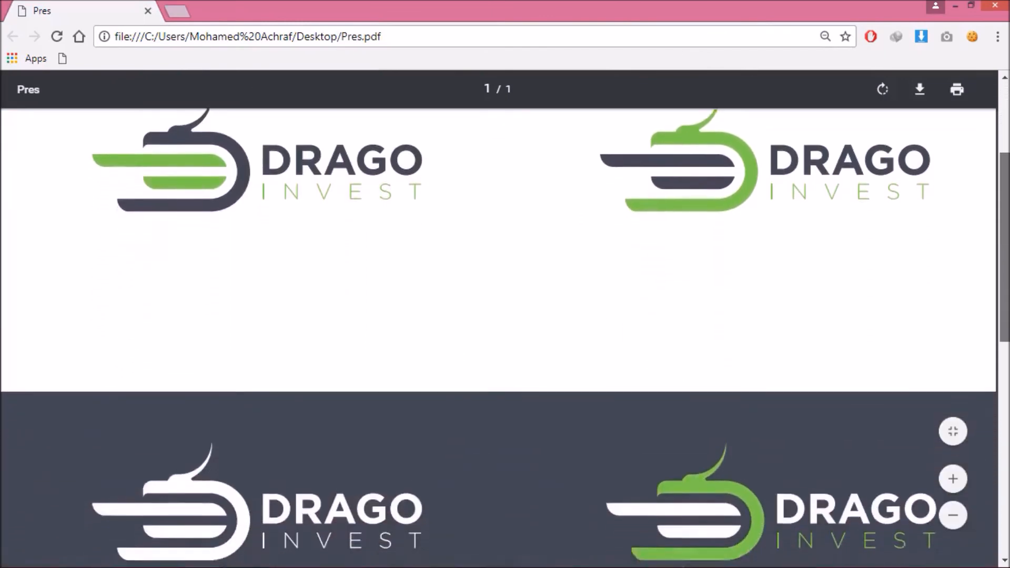
pyautogui.scroll(-5, 498, 337)
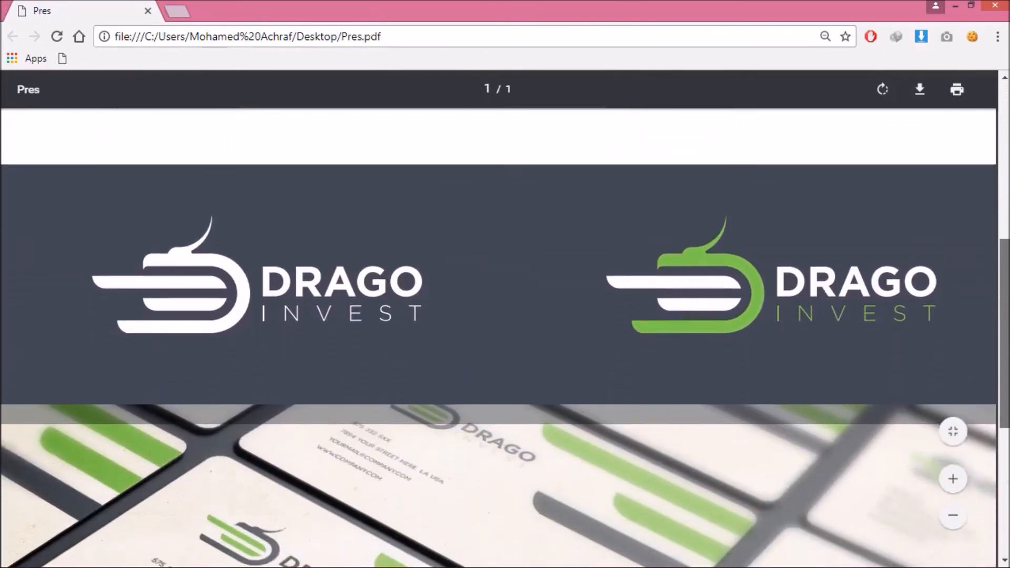
pyautogui.scroll(-5, 499, 337)
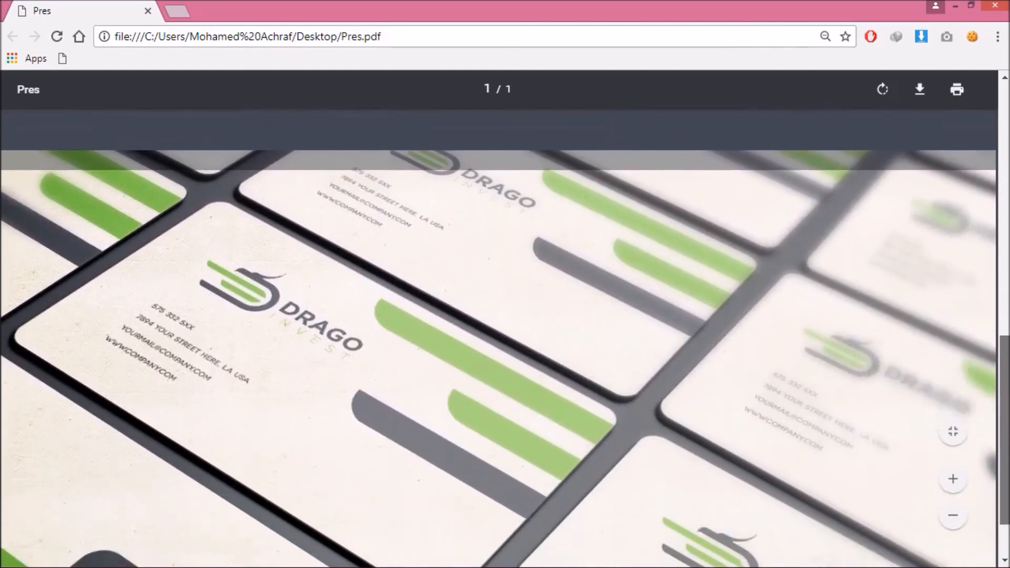
pyautogui.scroll(-2, 499, 336)
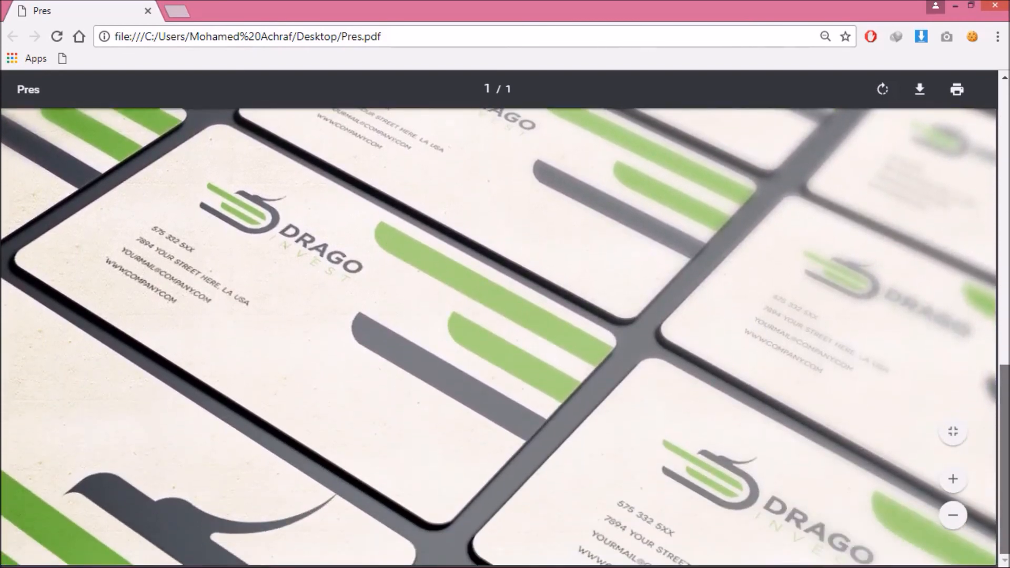
pyautogui.scroll(5, 1008, 277)
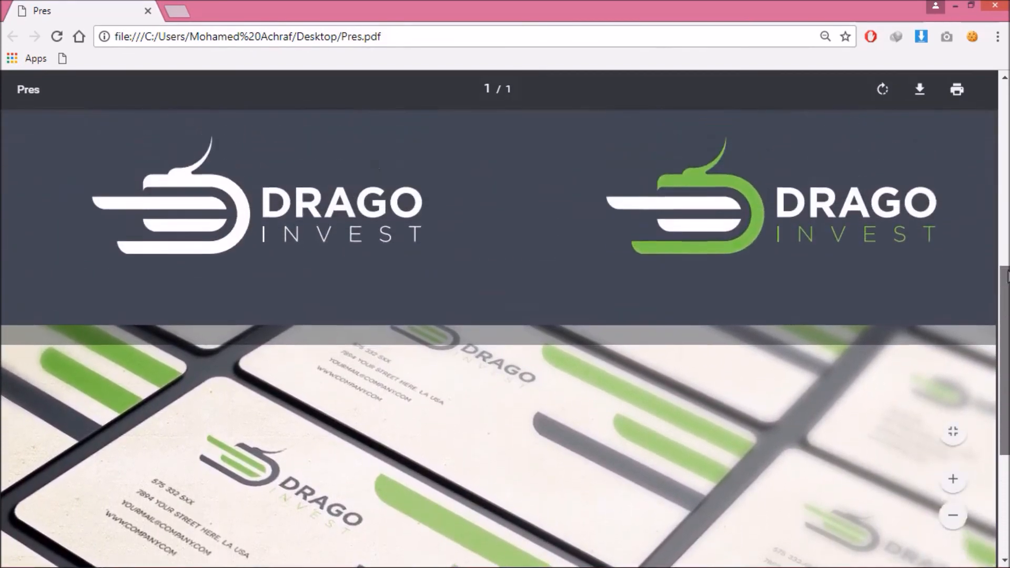
pyautogui.scroll(10, 1008, 277)
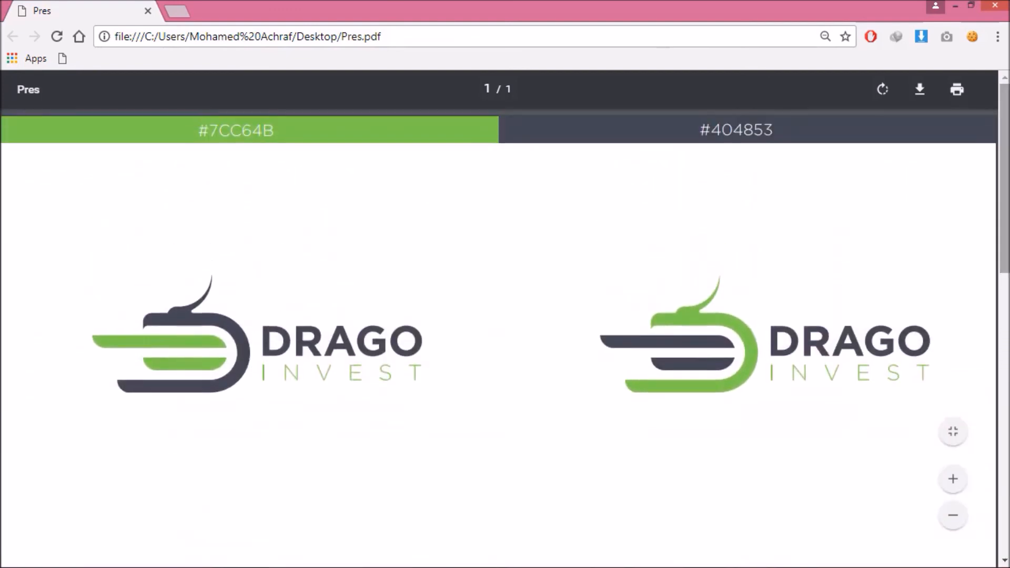